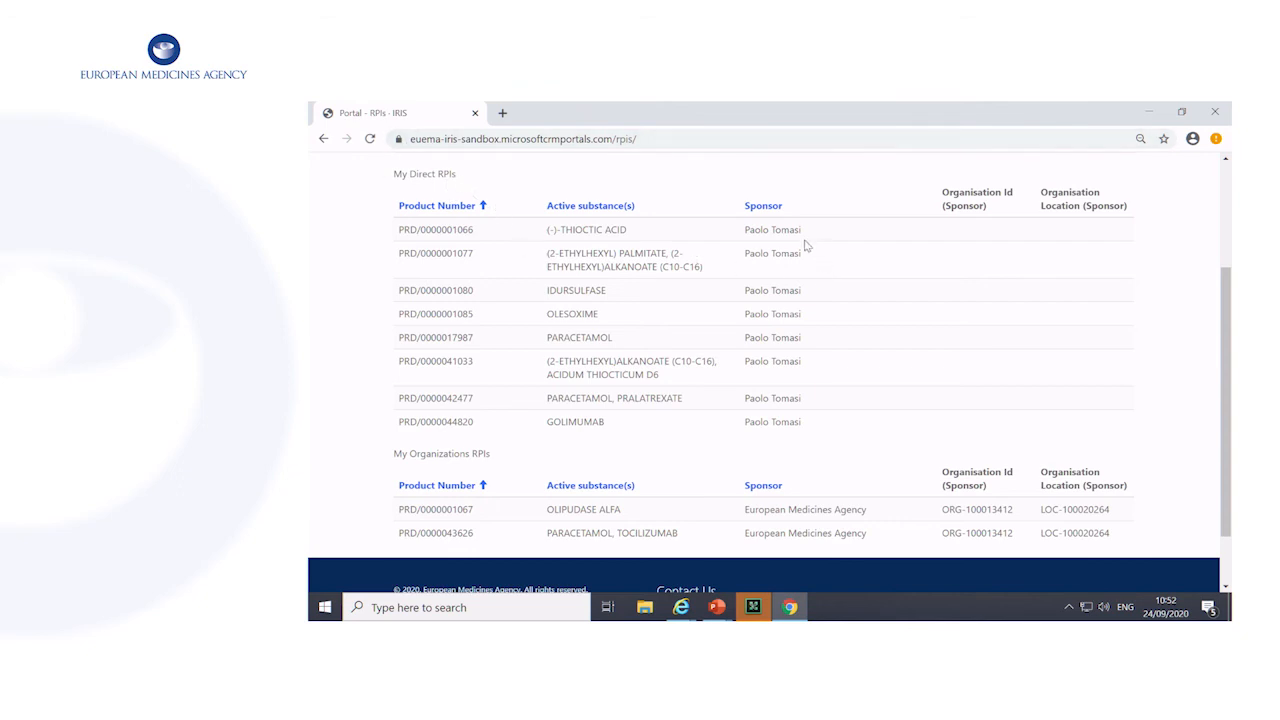
Examine the lists of direct and organisation RPIs
scroll(732, 270, down, 1)
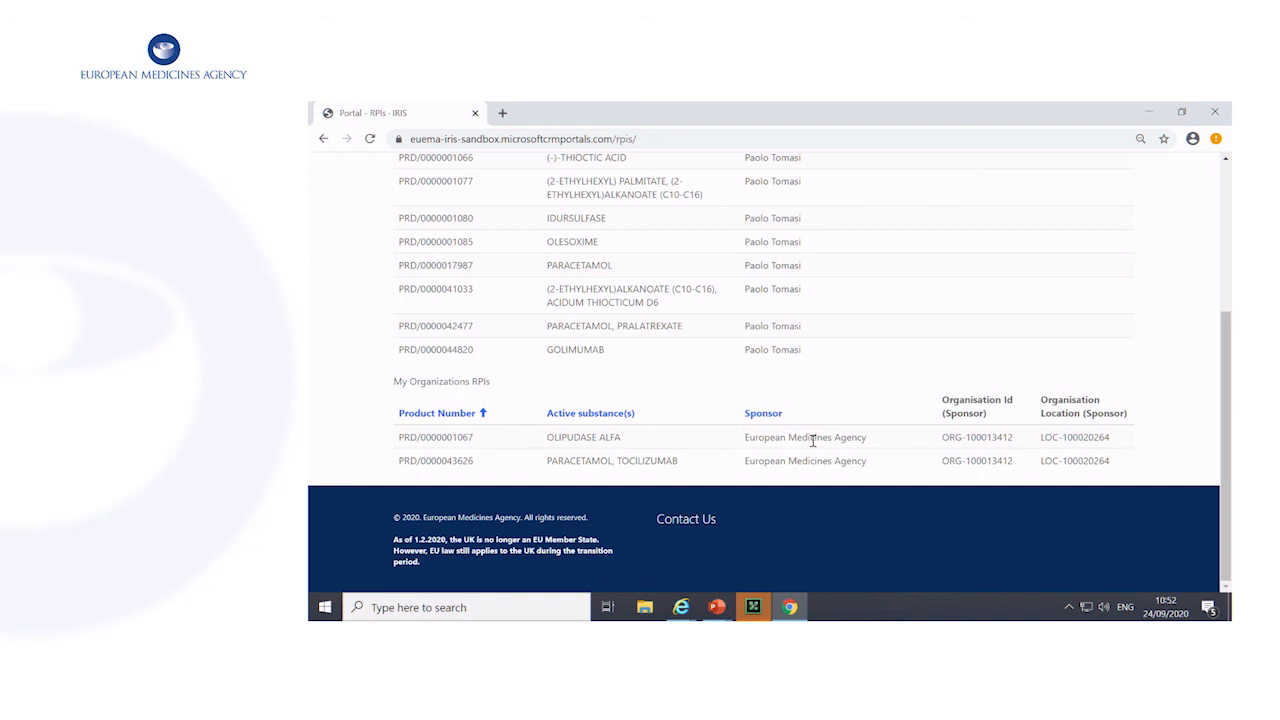
scroll(775, 380, up, 5)
scroll(773, 376, down, 1)
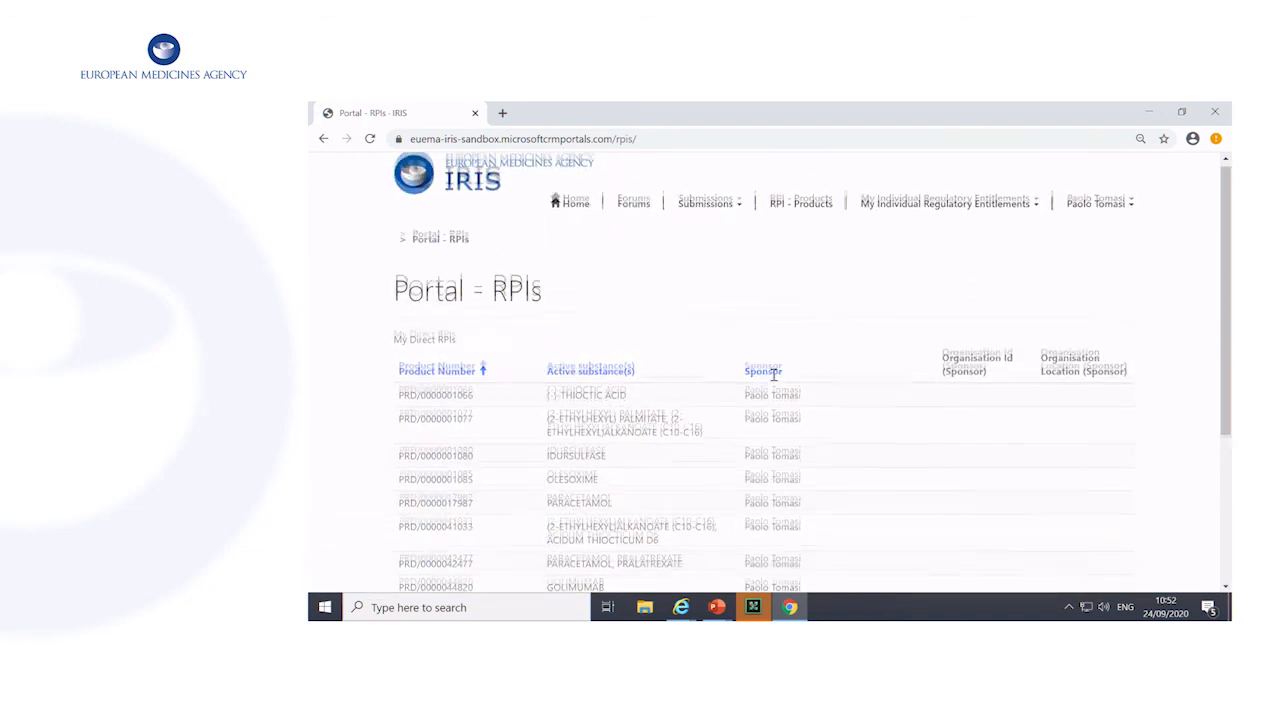
scroll(773, 376, down, 3)
scroll(773, 376, up, 5)
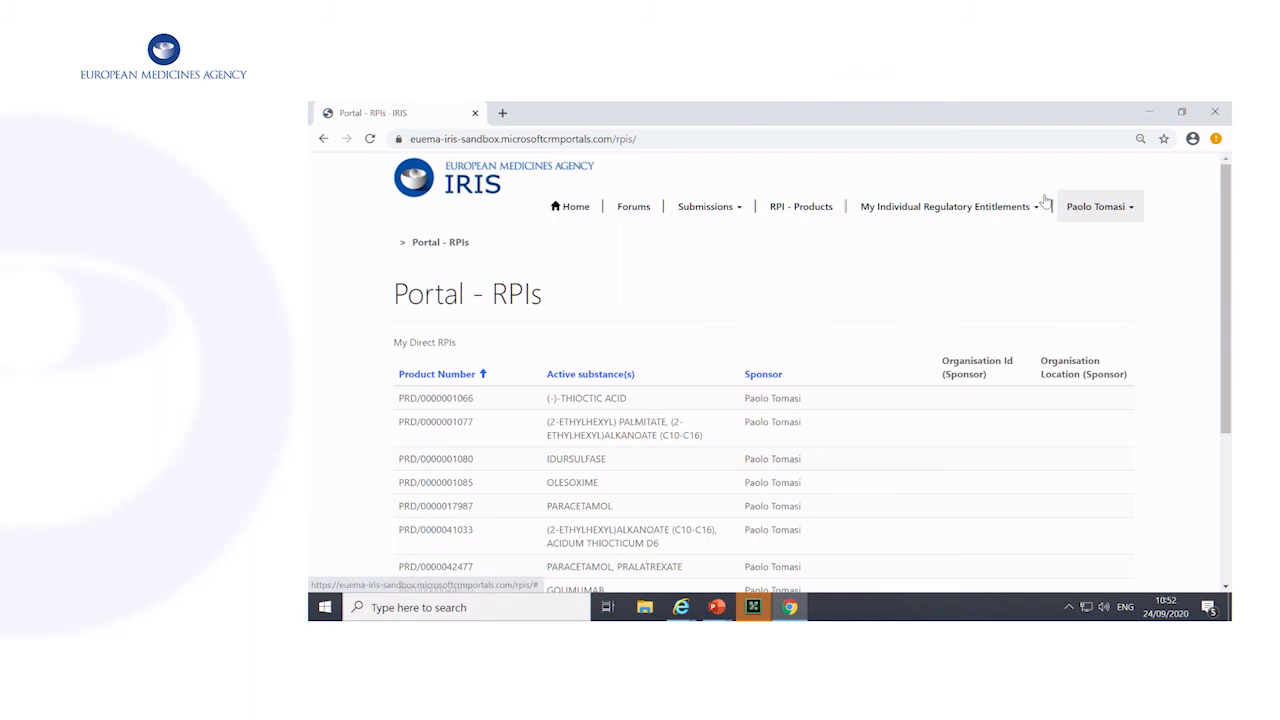
Go to the draft submissions and start a new submission
click(700, 206)
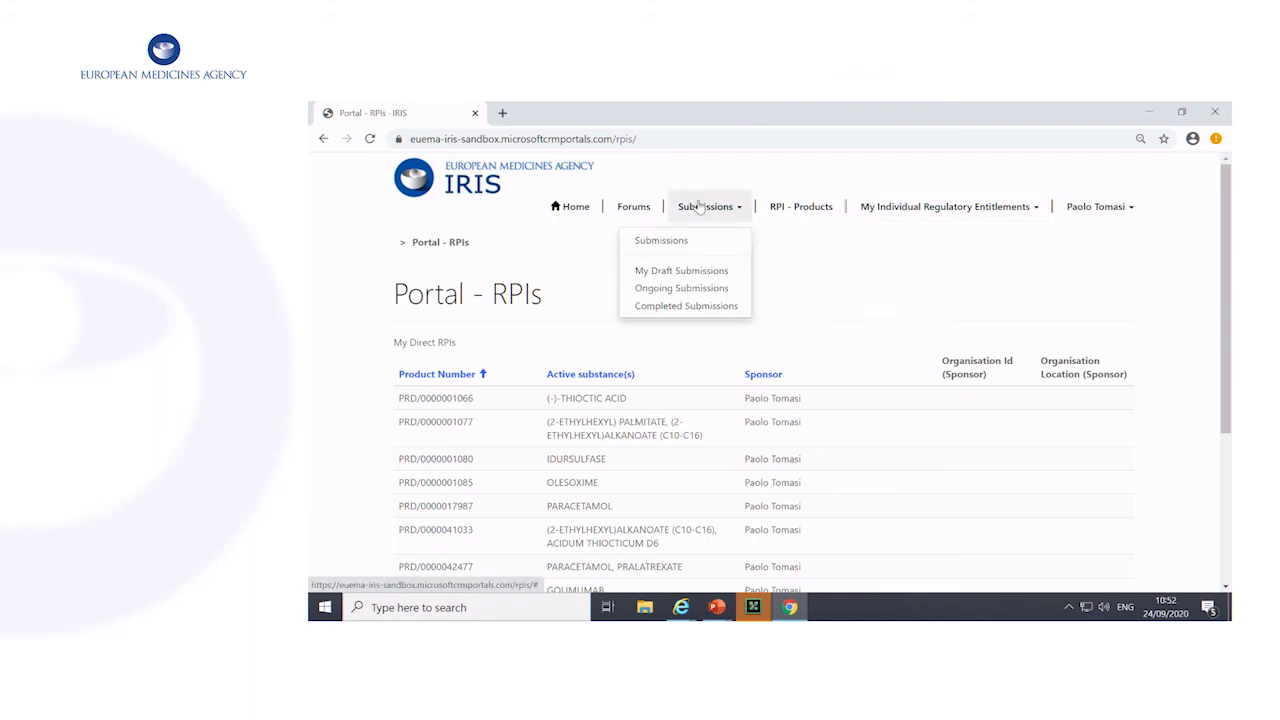
click(692, 272)
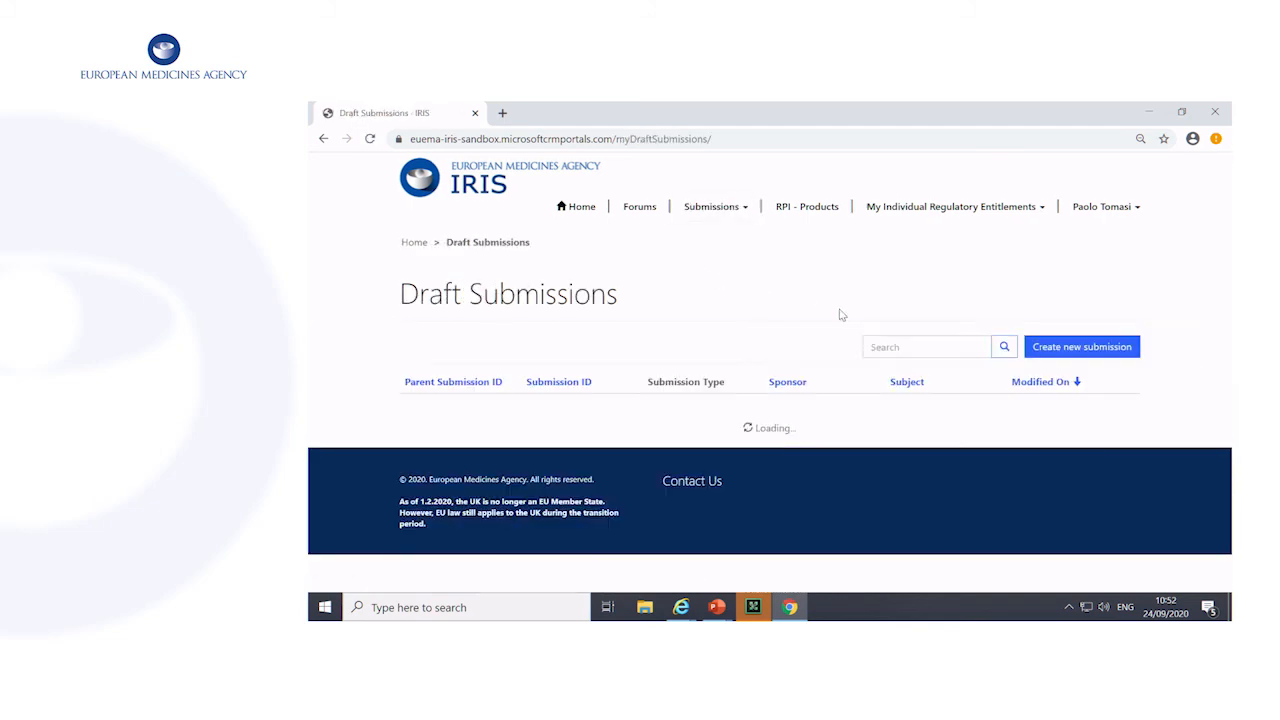
click(1080, 354)
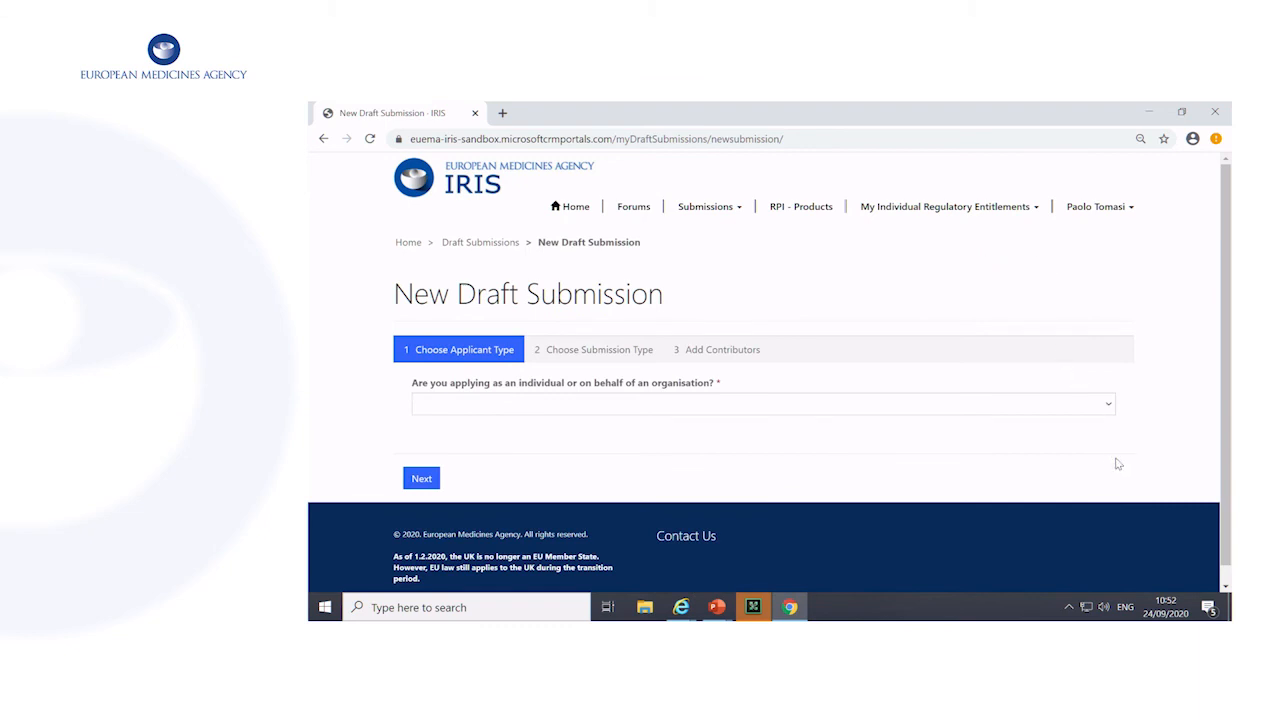
Set the applicant type to Organisation and proceed to choosing the submission type
click(1107, 403)
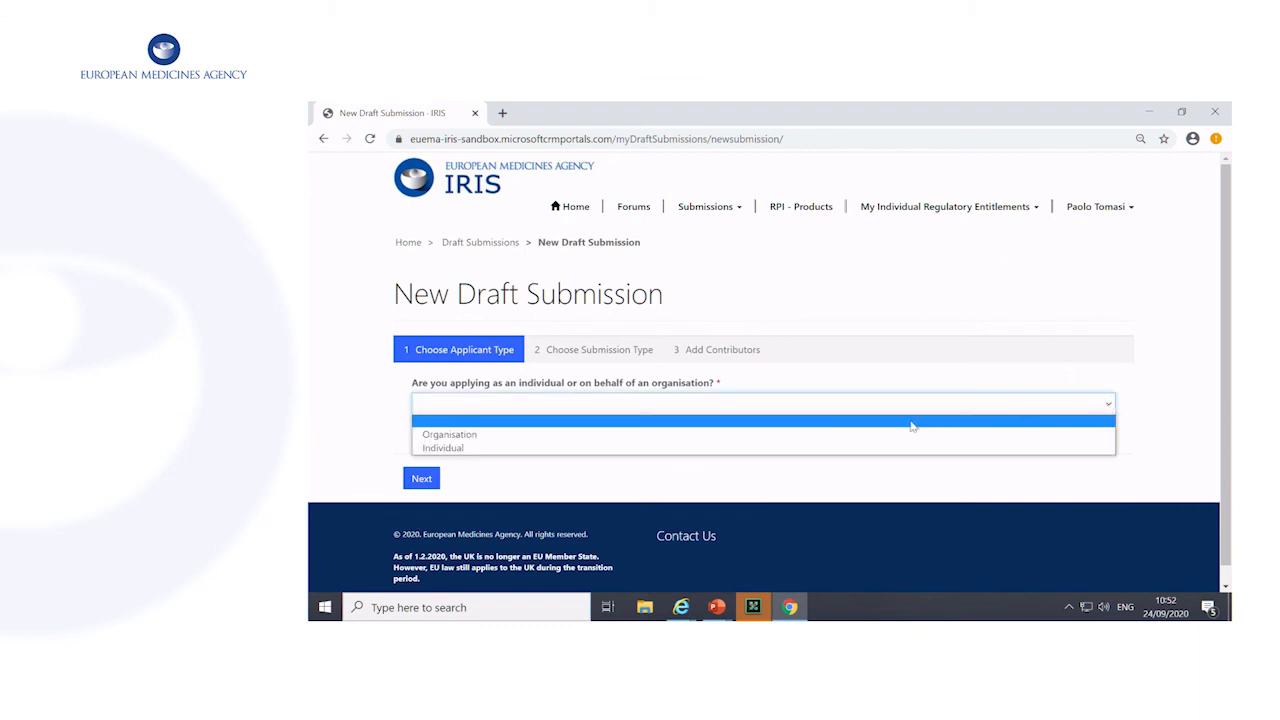
click(836, 435)
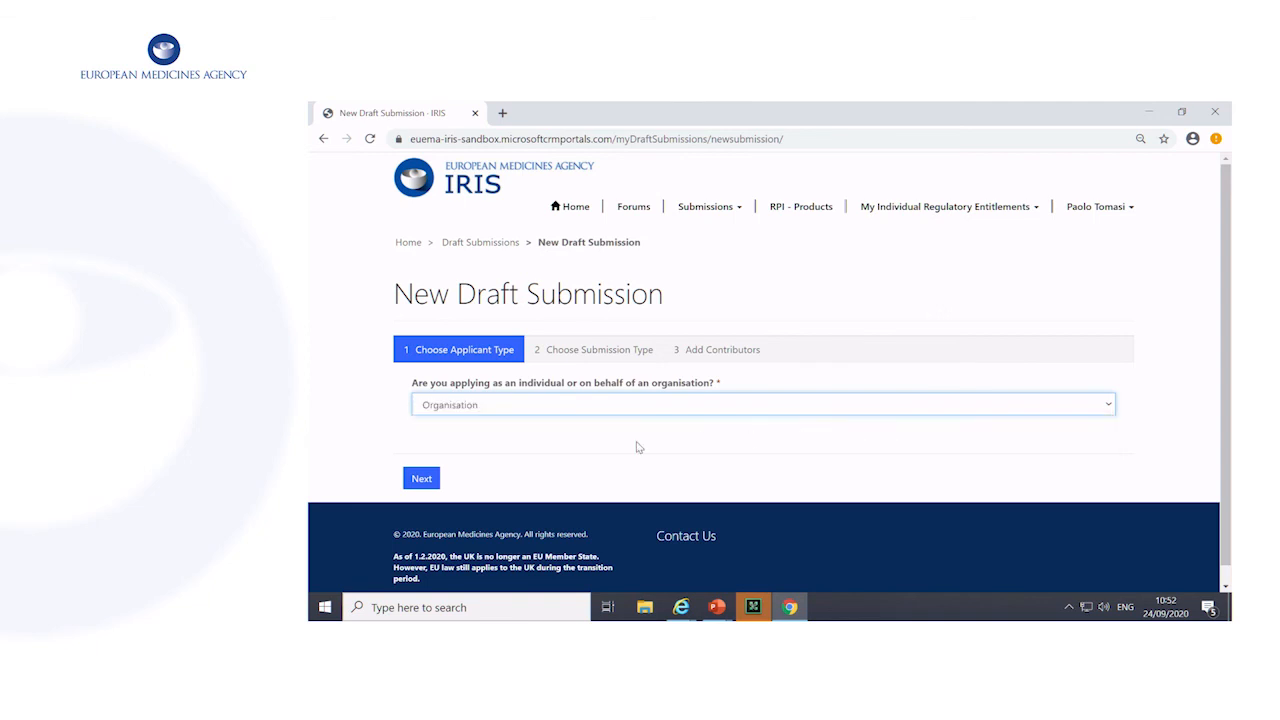
click(423, 482)
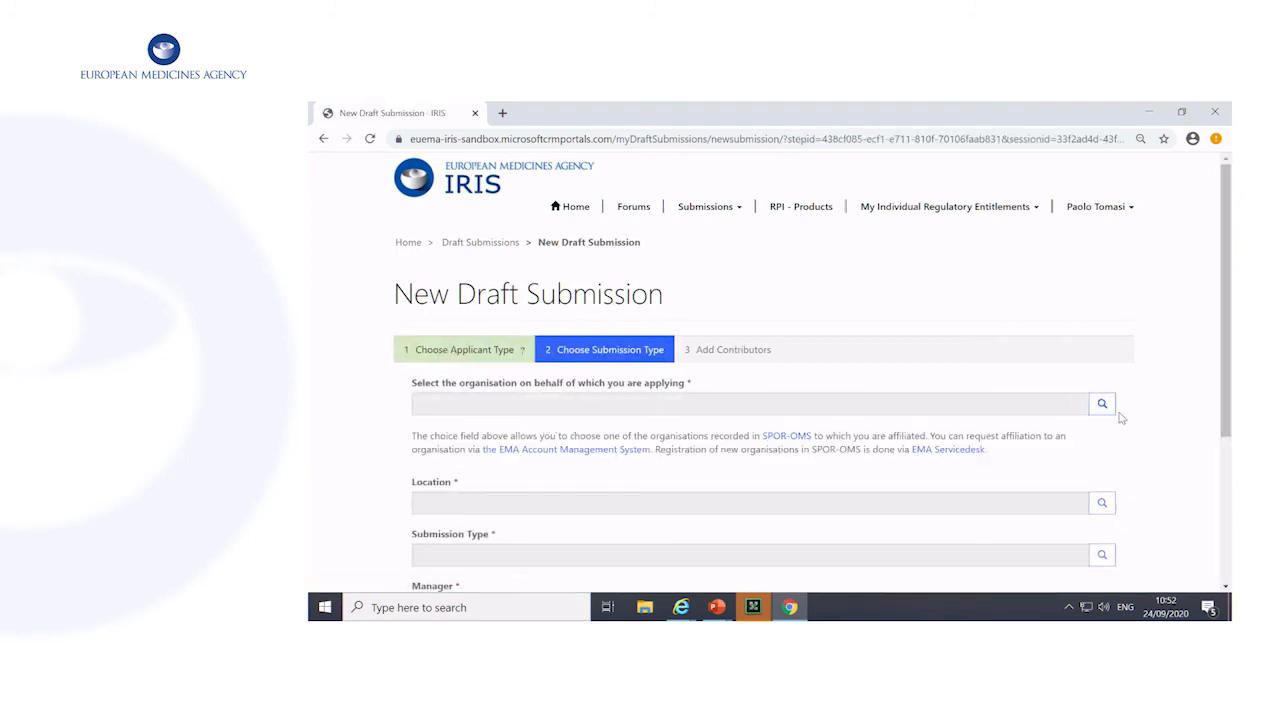
Select European Medicines Agency as the applying organisation and its third listed address as the location
click(1100, 403)
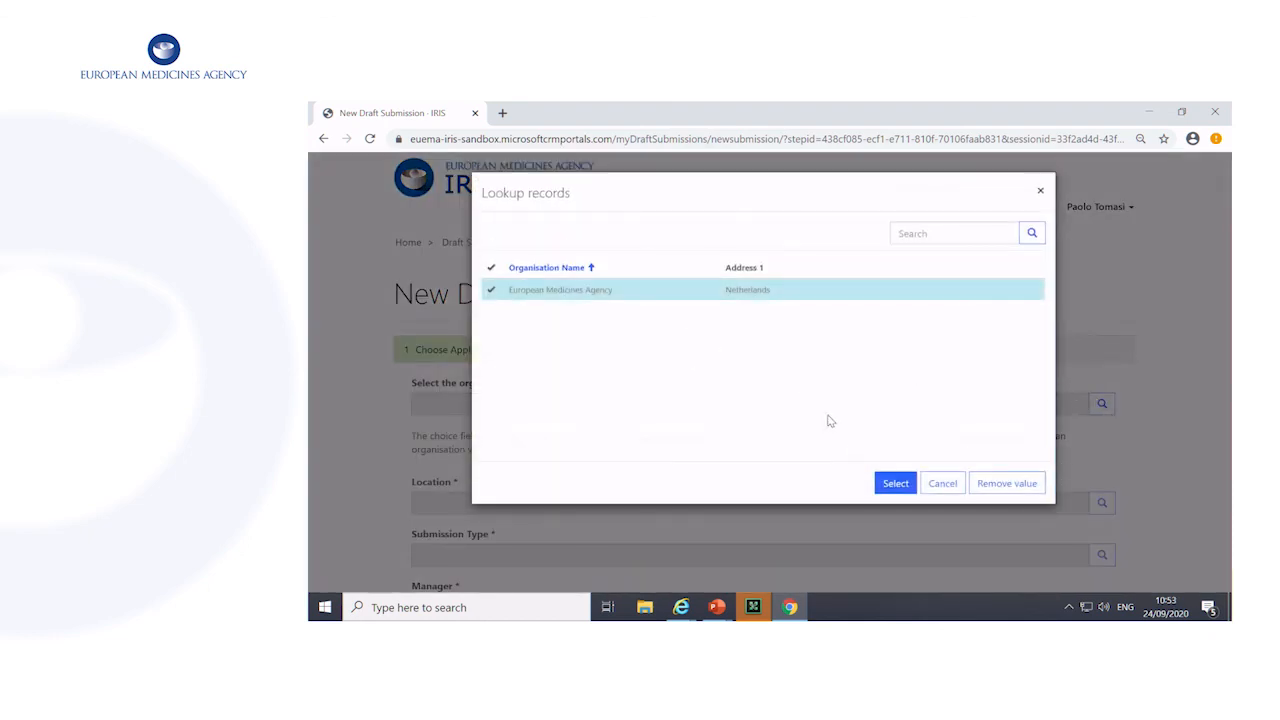
click(895, 485)
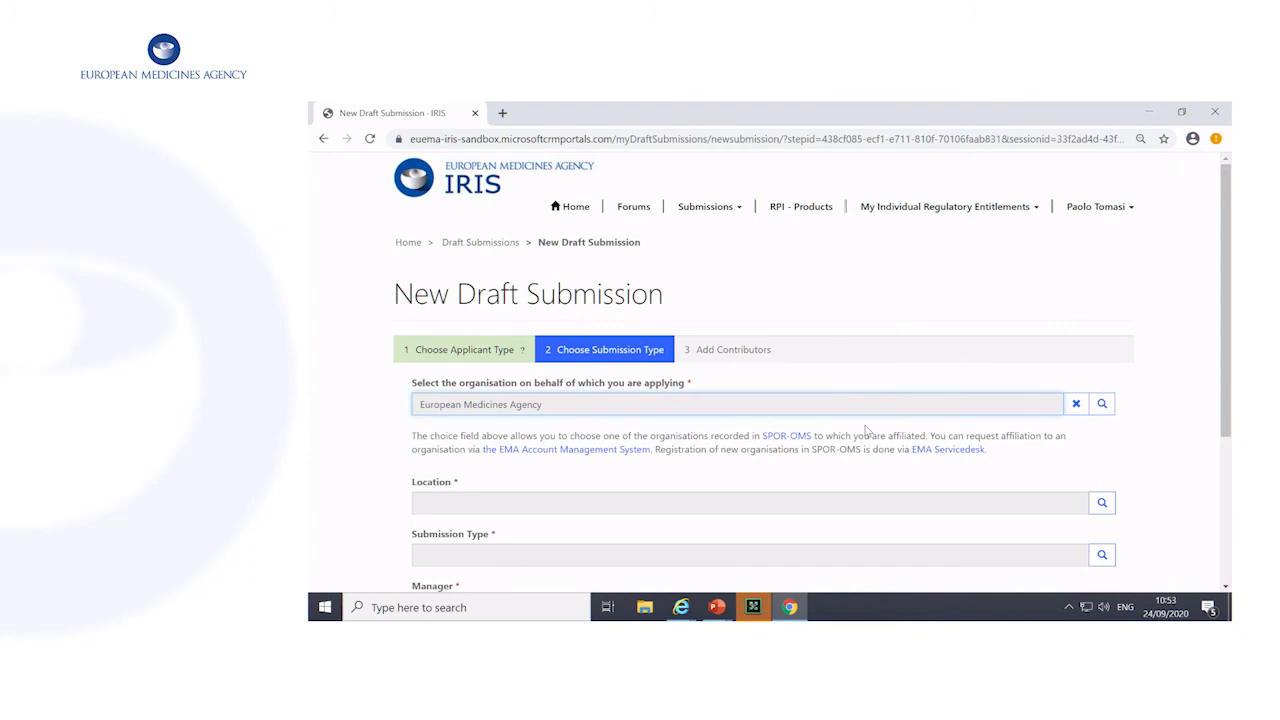
scroll(866, 430, down, 2)
click(1102, 358)
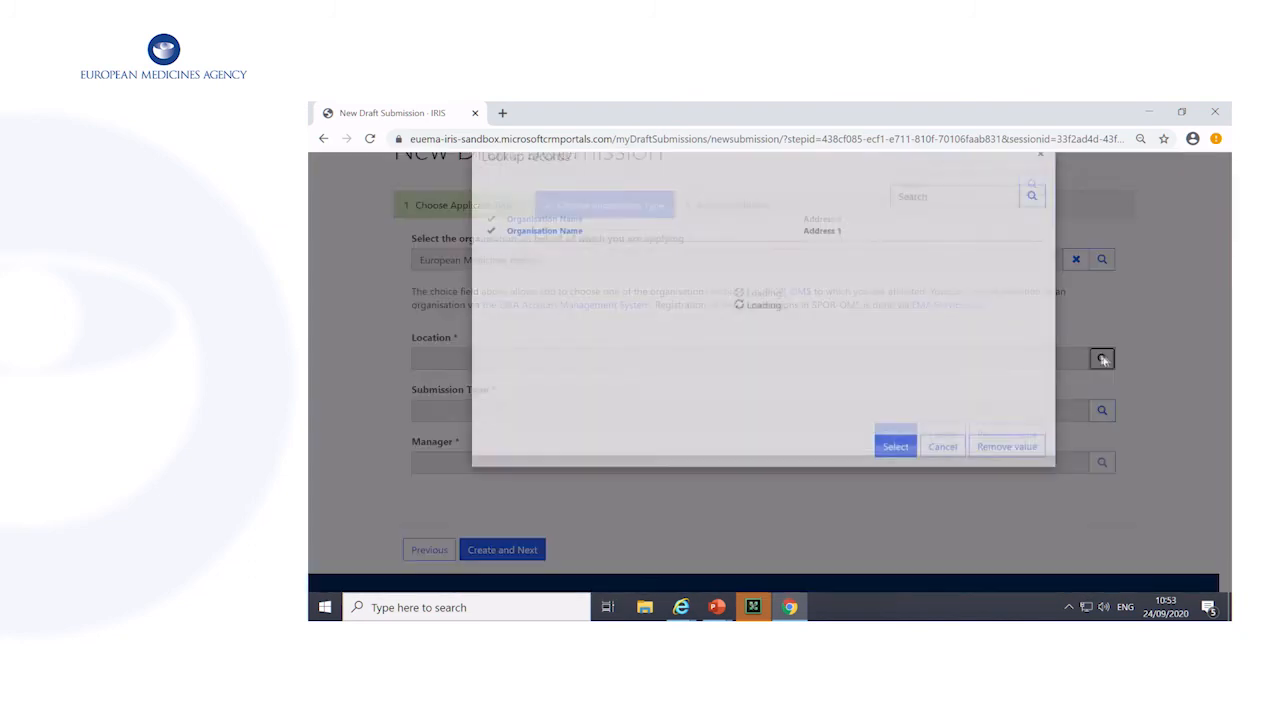
click(596, 333)
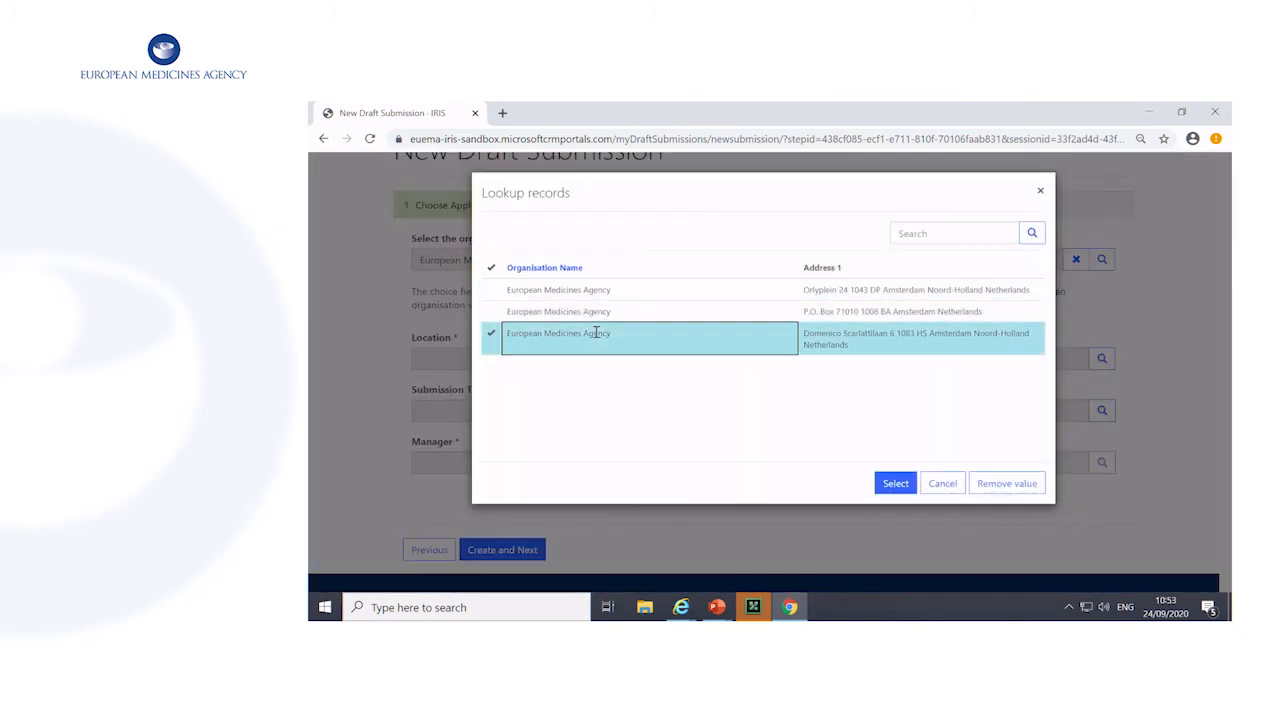
click(895, 485)
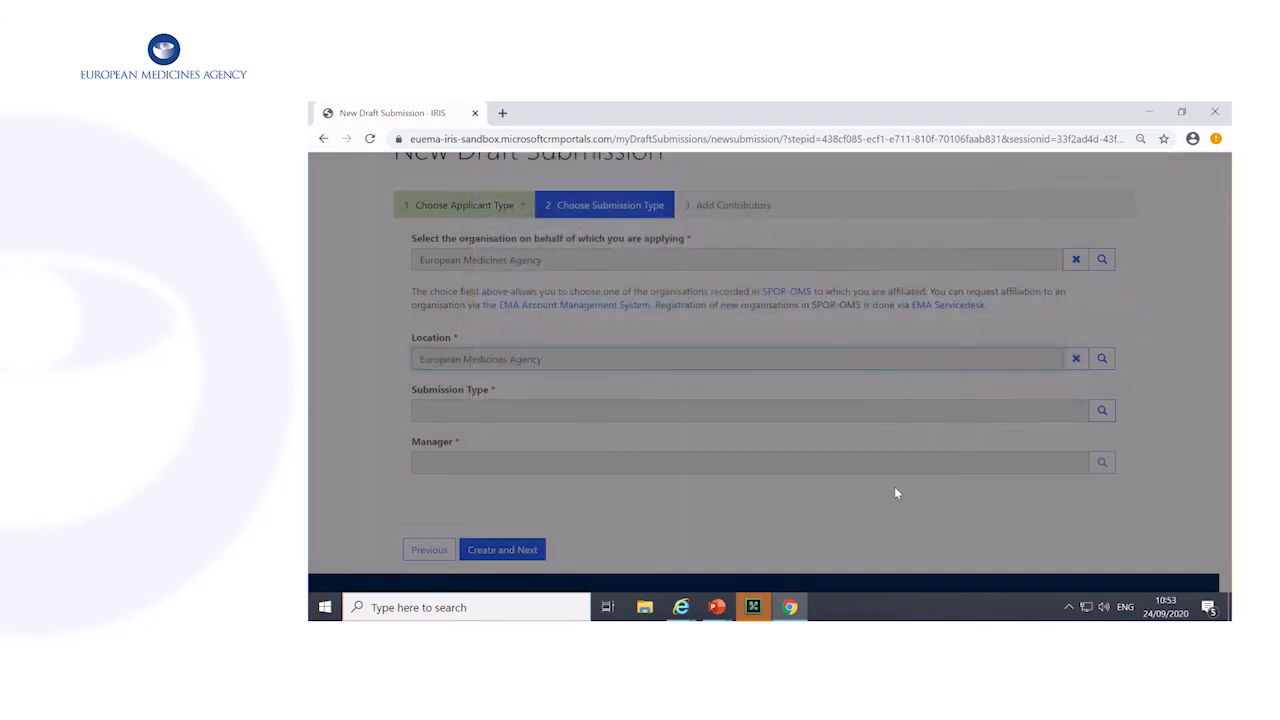
Look up submission types with "*product" and select Request for Research Product
scroll(868, 462, down, 2)
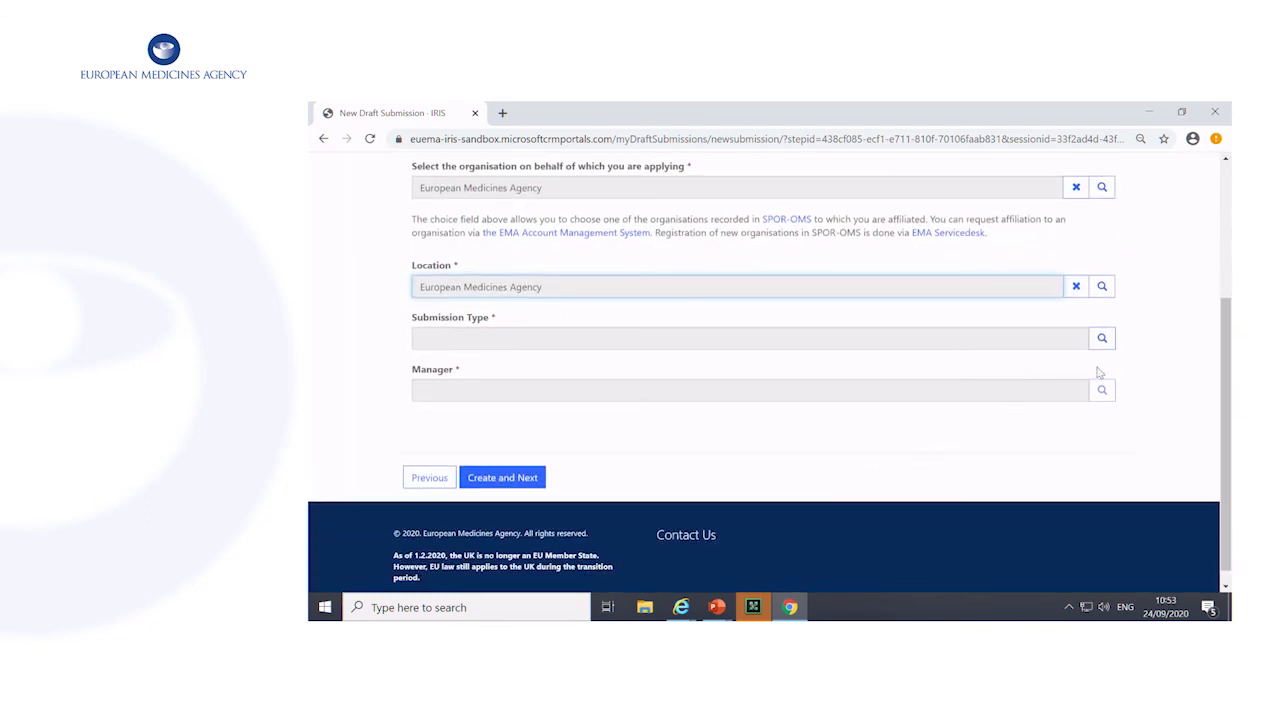
click(1102, 338)
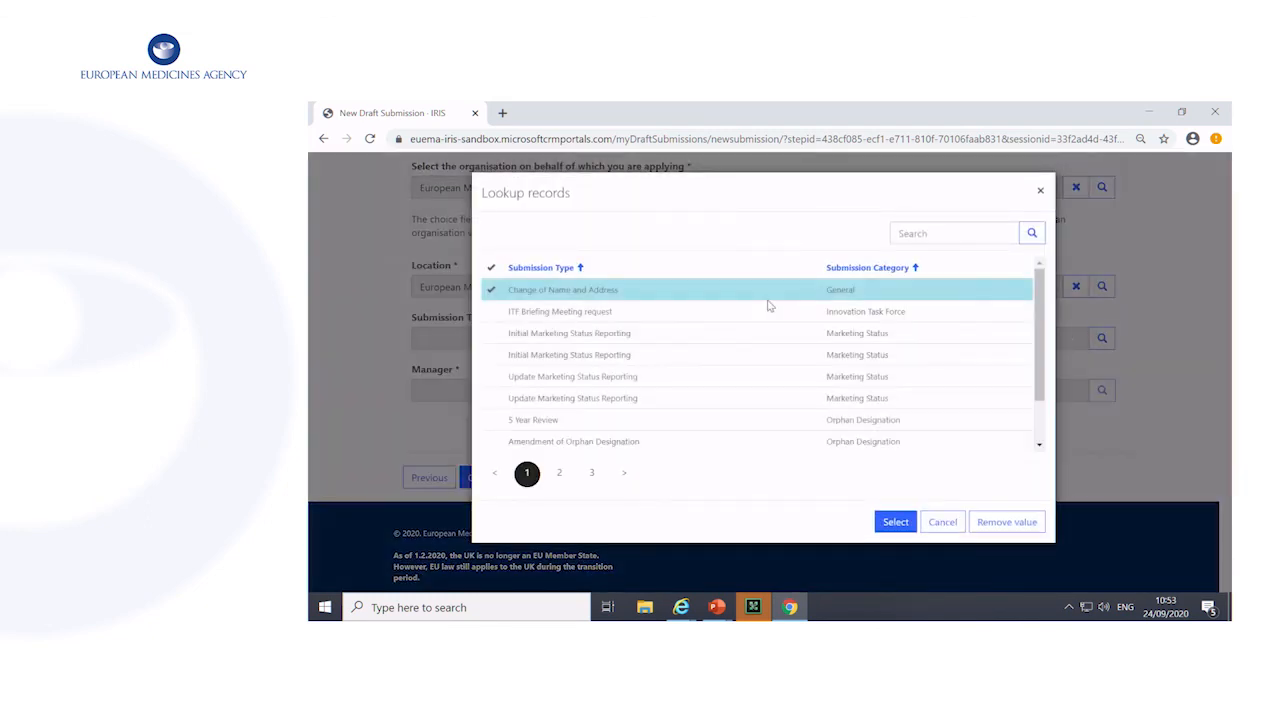
click(935, 229)
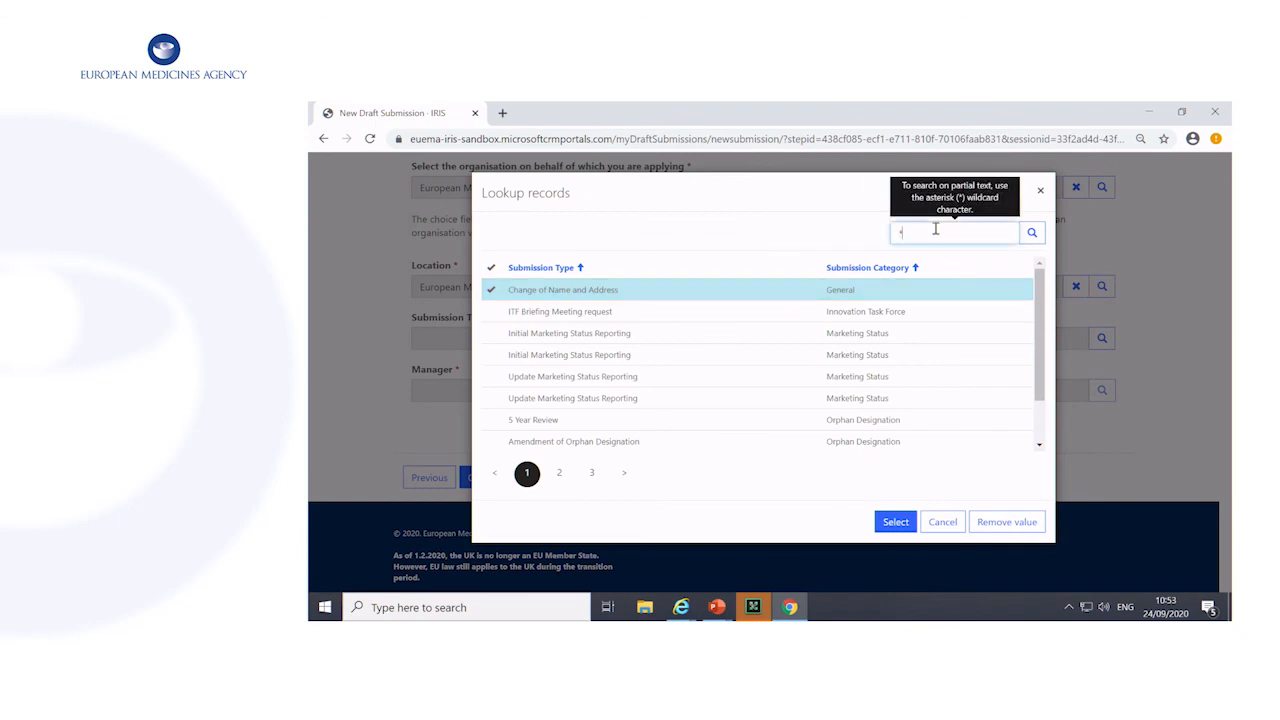
text(*product)
key(Return)
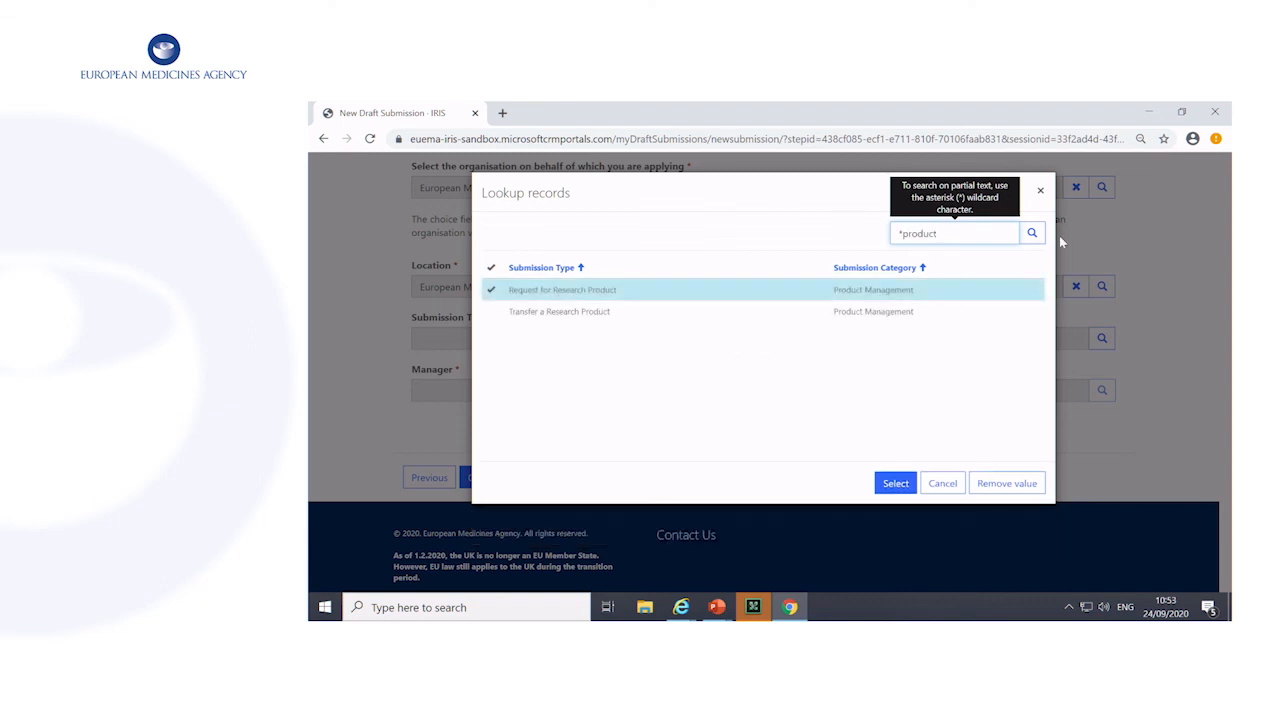
click(895, 485)
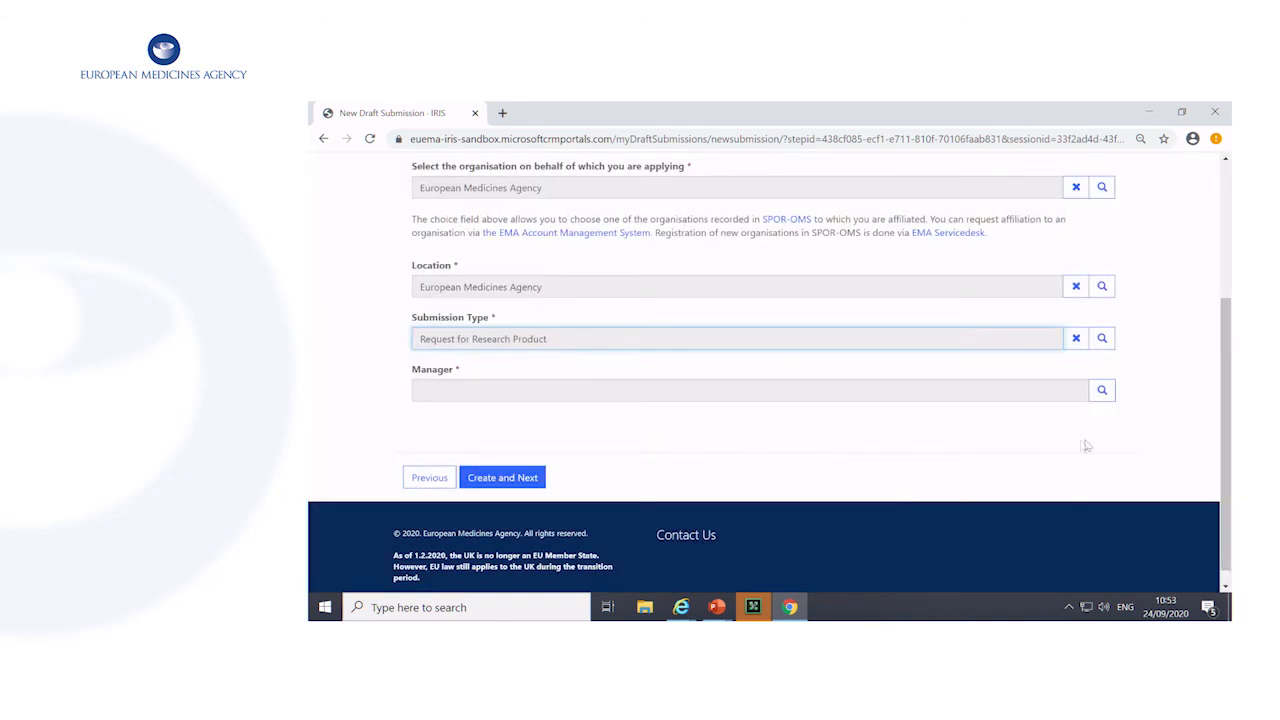
Assign the listed contact as manager and create the draft submission without adding contributors
click(1100, 391)
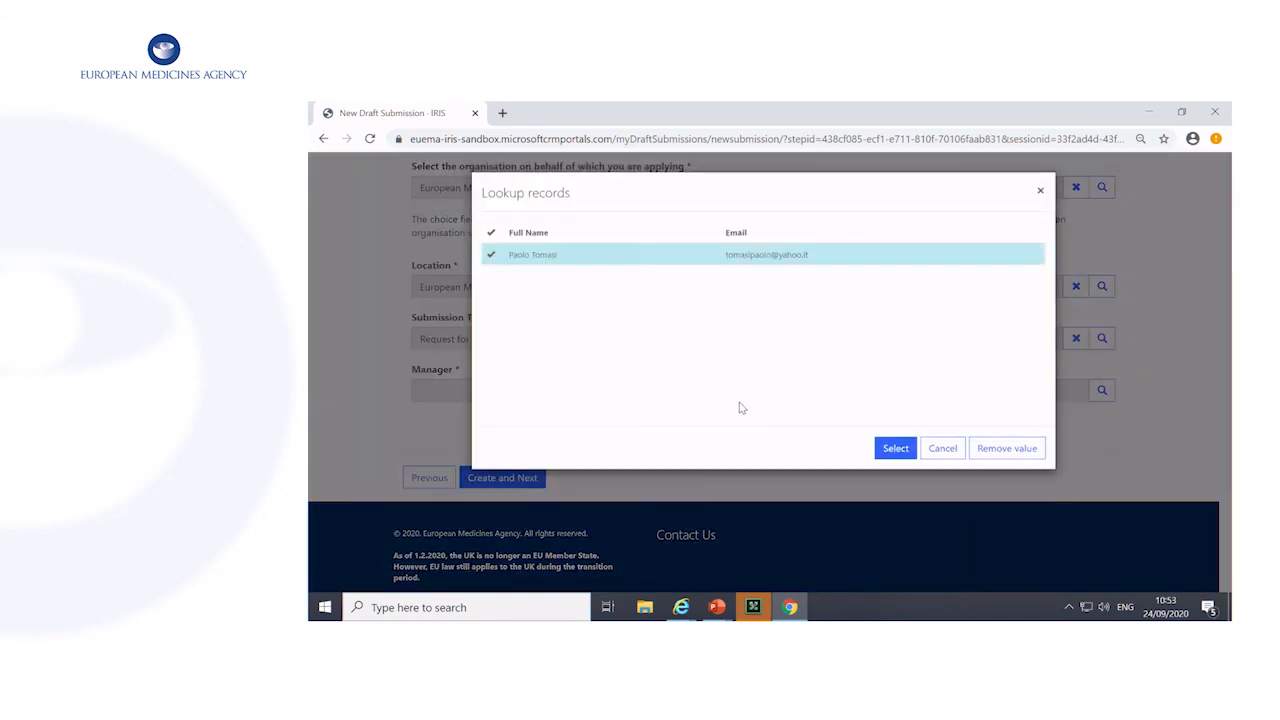
click(900, 455)
click(478, 476)
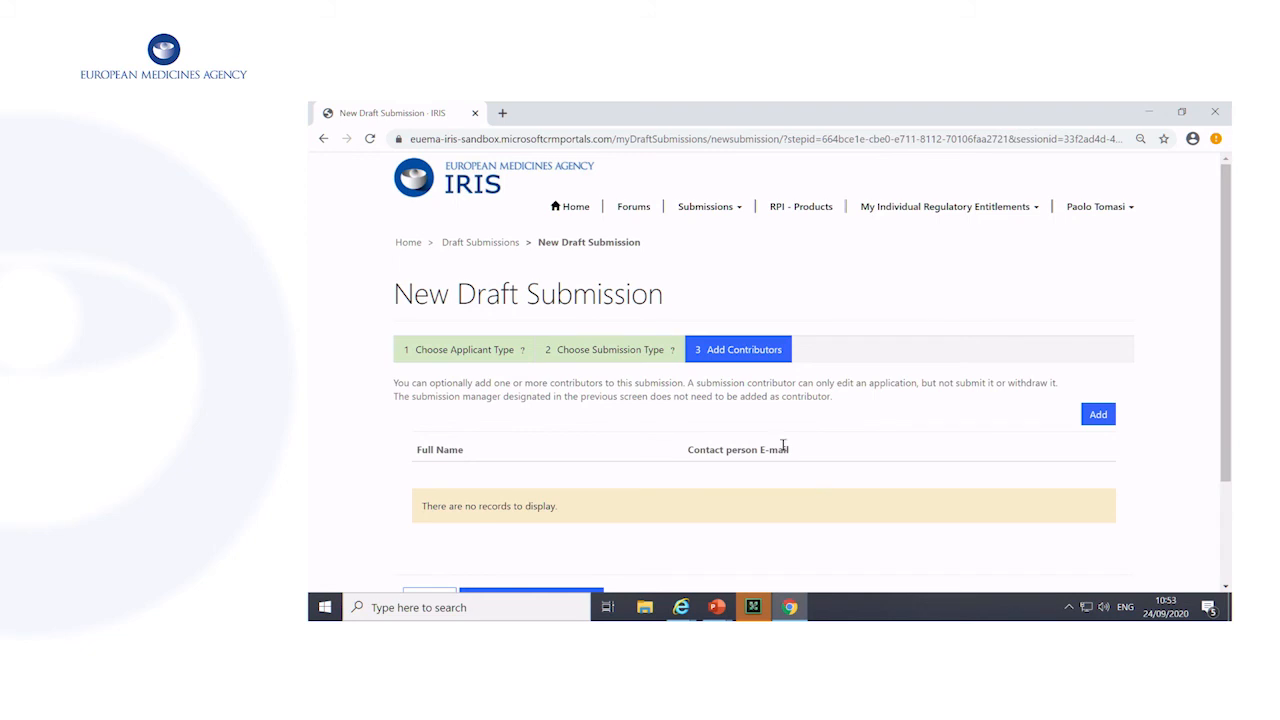
scroll(783, 446, down, 1)
click(515, 530)
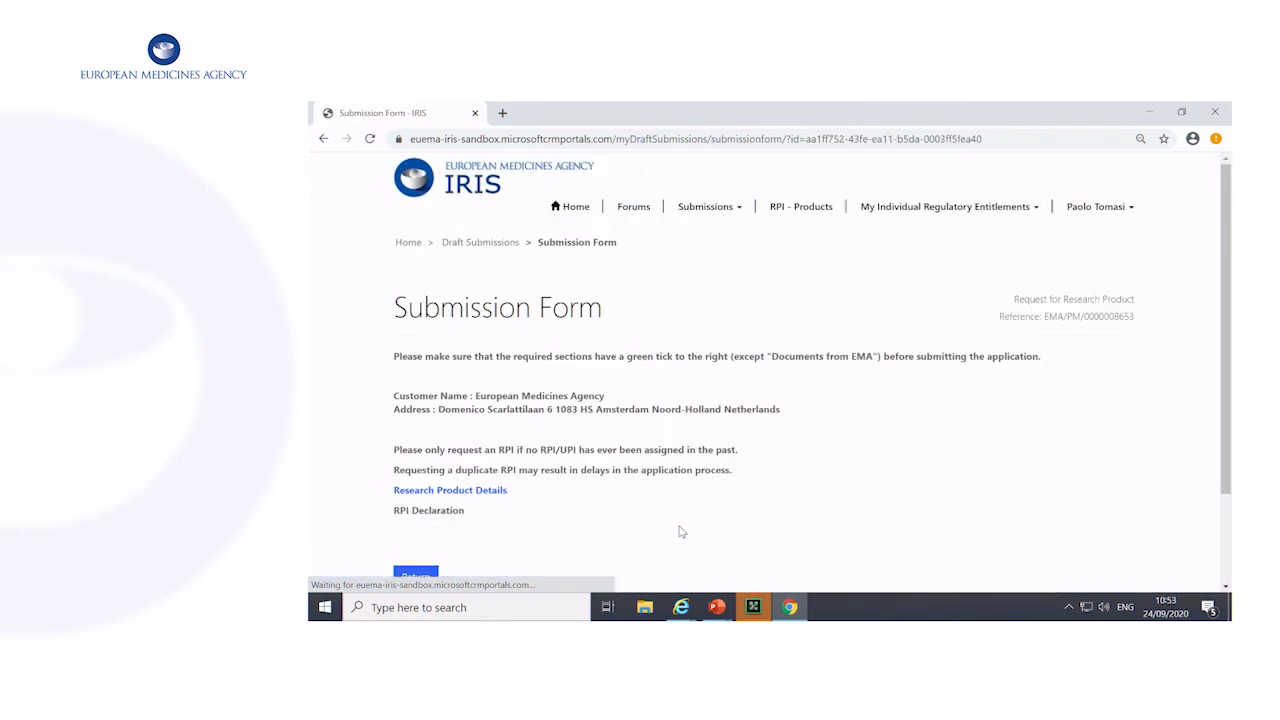
Open the research product details of the submission and set the domain to Human use
click(452, 491)
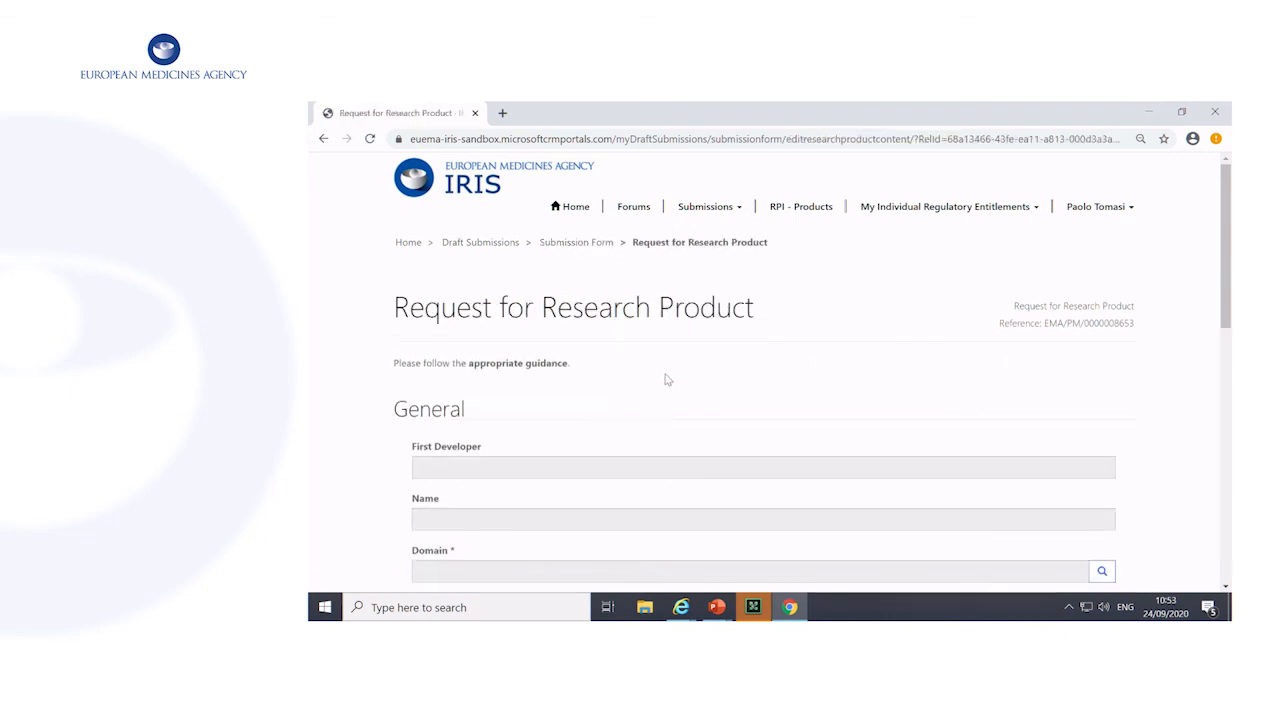
scroll(668, 378, down, 5)
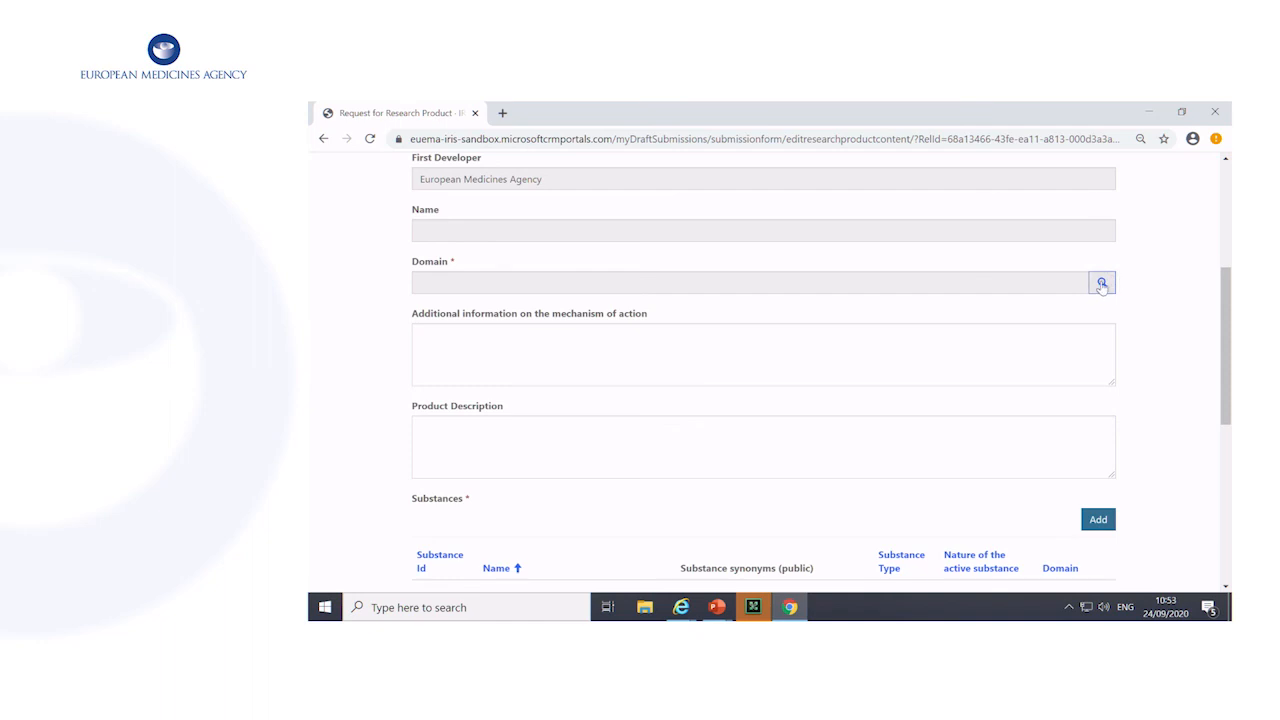
click(1101, 284)
click(705, 292)
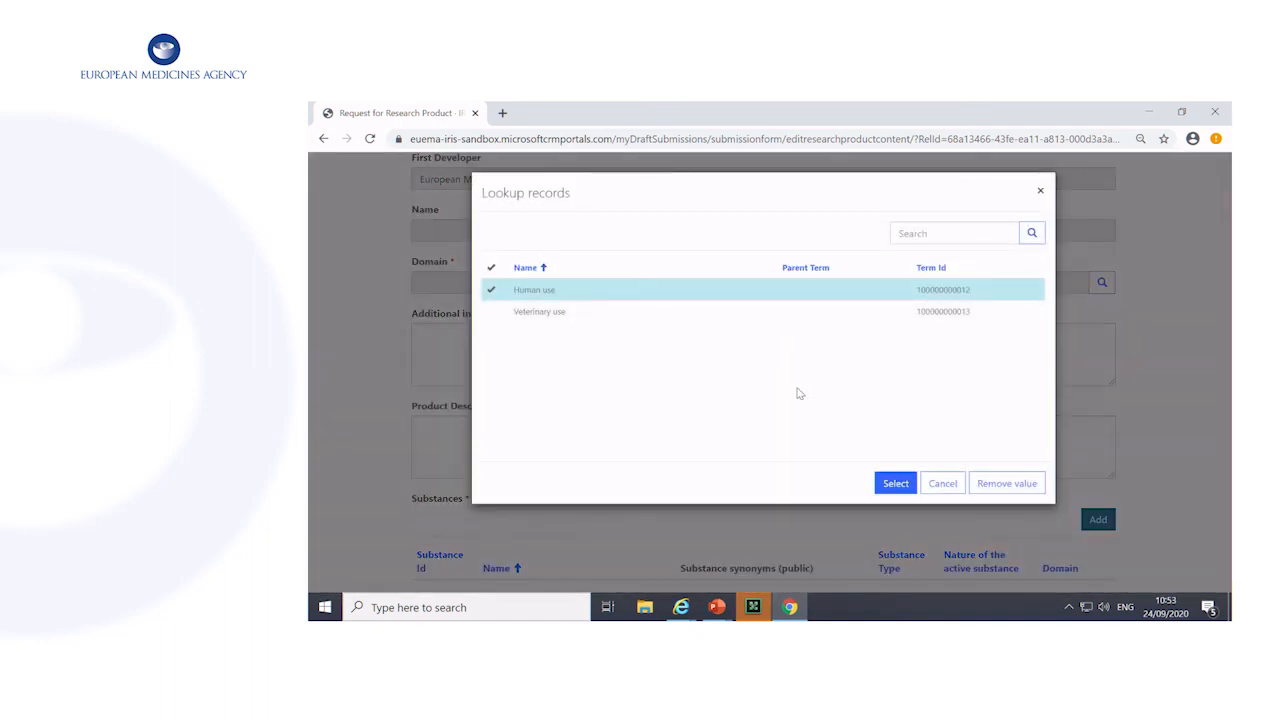
click(893, 485)
click(694, 345)
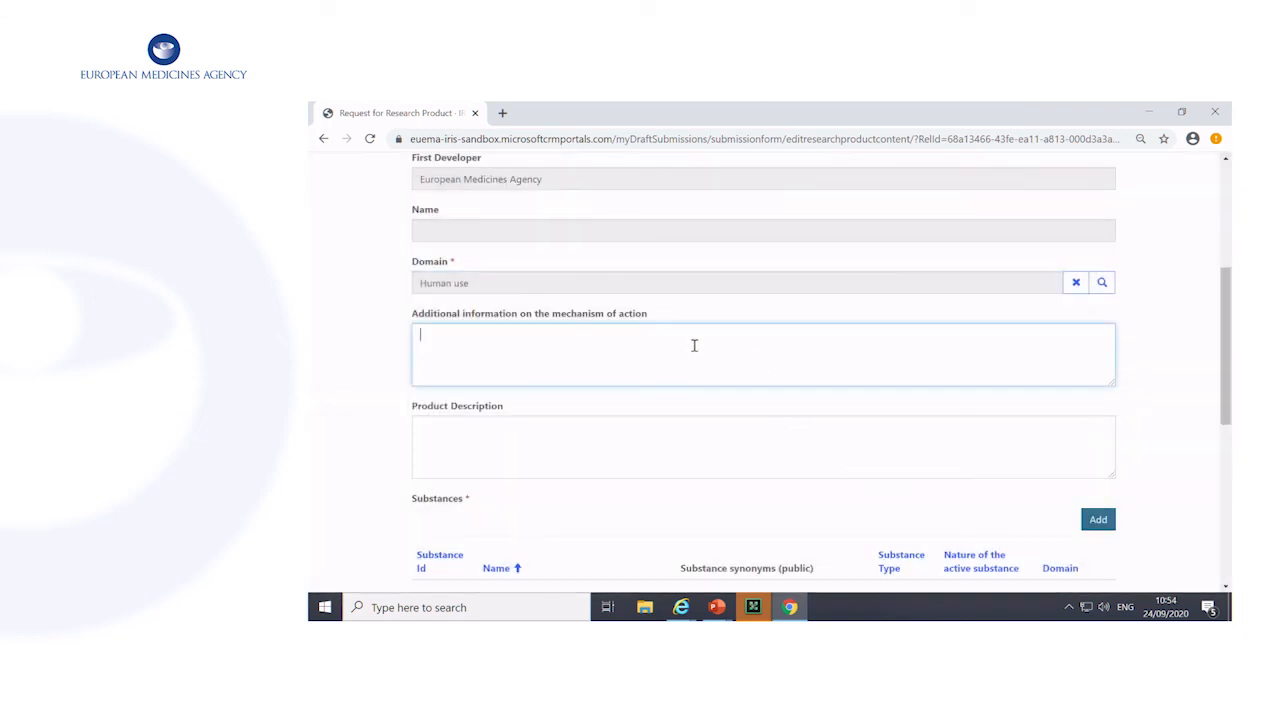
scroll(568, 347, down, 1)
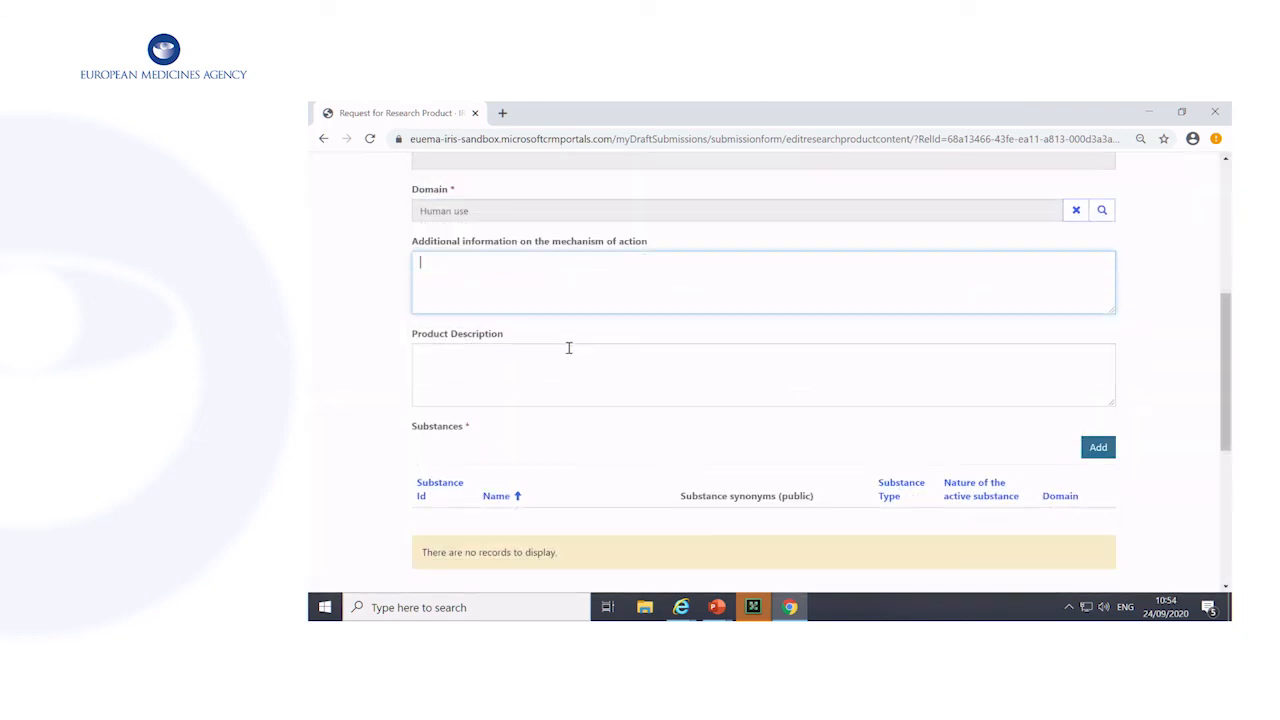
click(543, 353)
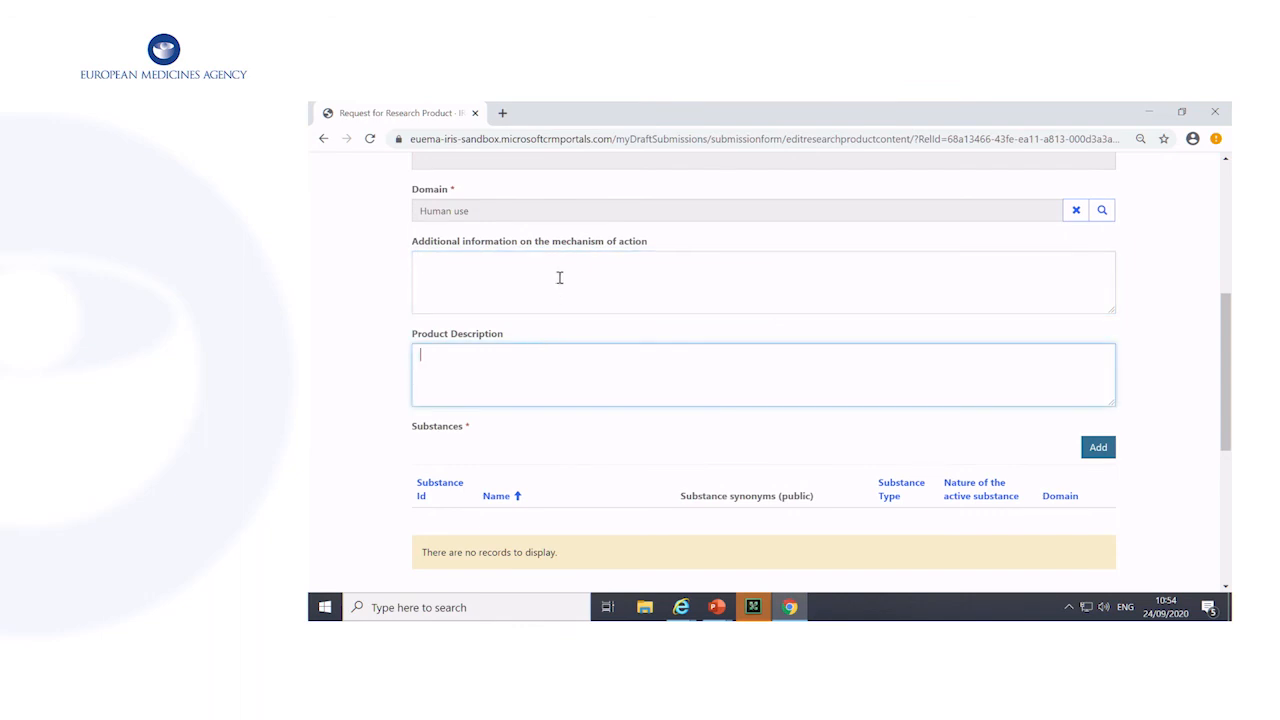
Add the substances (-)-(R)-3-(2-HYDROXYMETHYLINDANYL-4-OXY)PHENYL-4,4,4-TRIFLUOROBUTYL-1-SULFONATE and (-)-cianidanol to the research product
scroll(560, 285, down, 2)
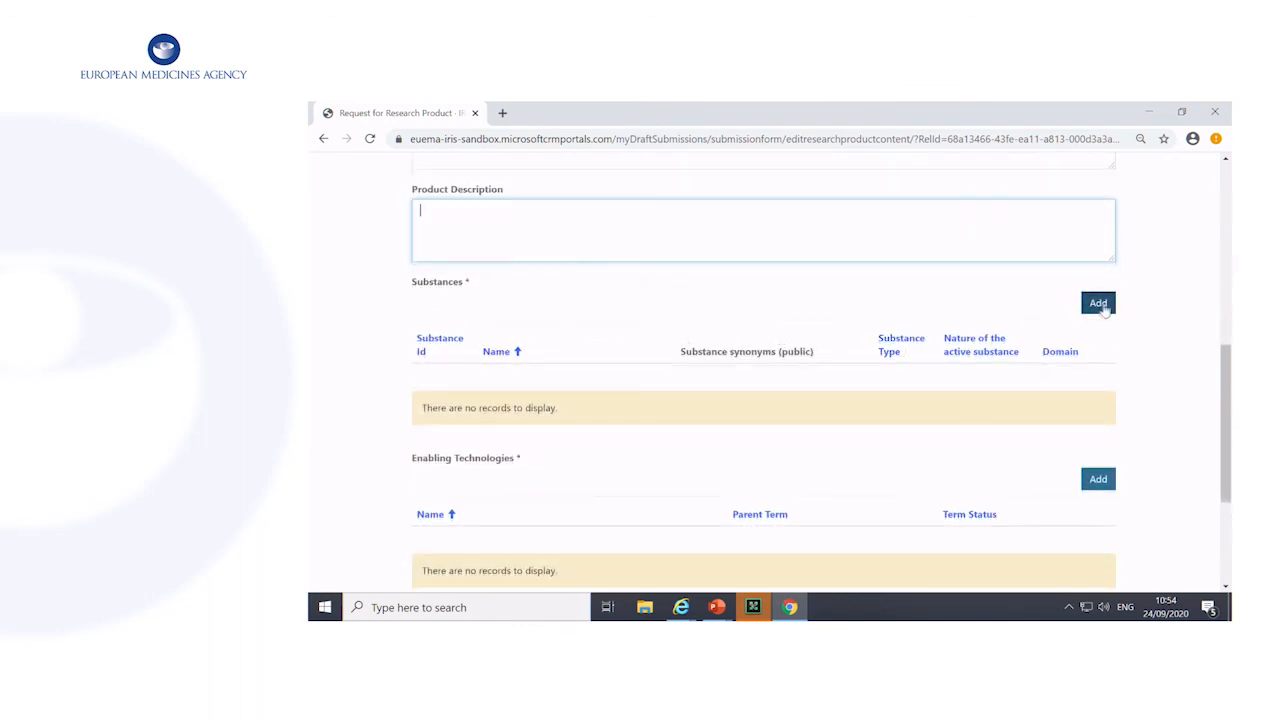
click(1100, 306)
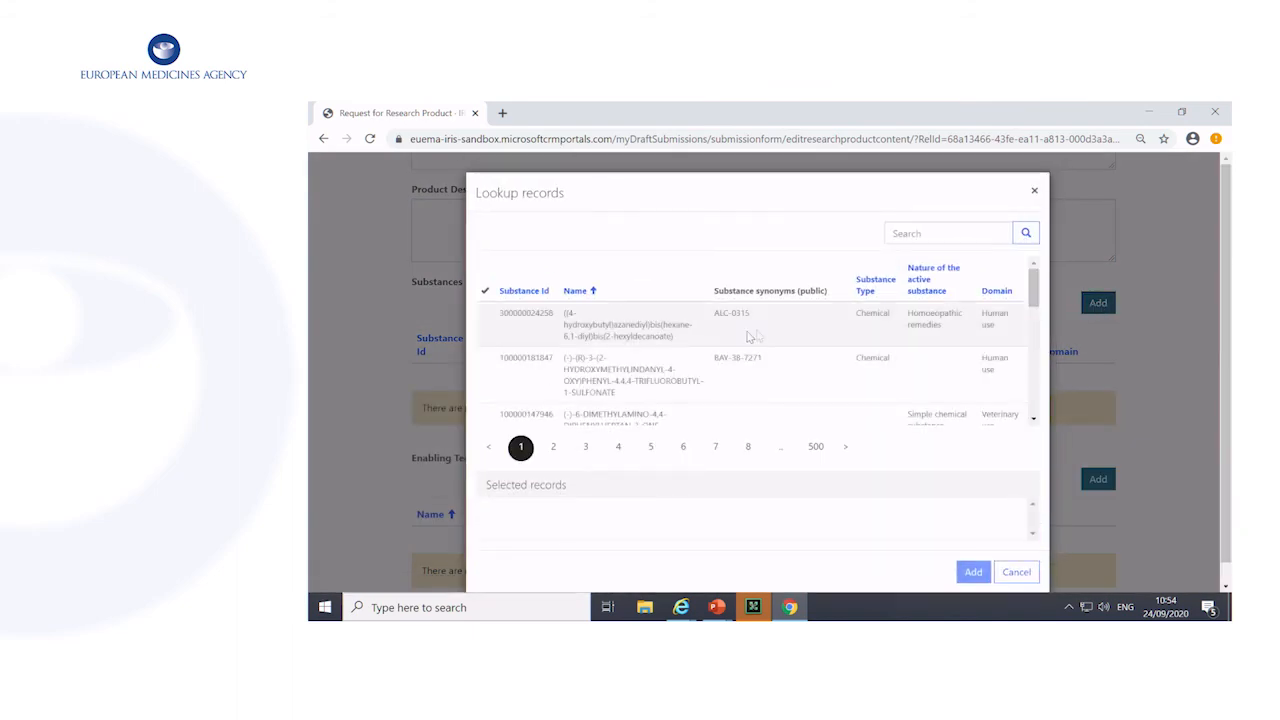
click(605, 368)
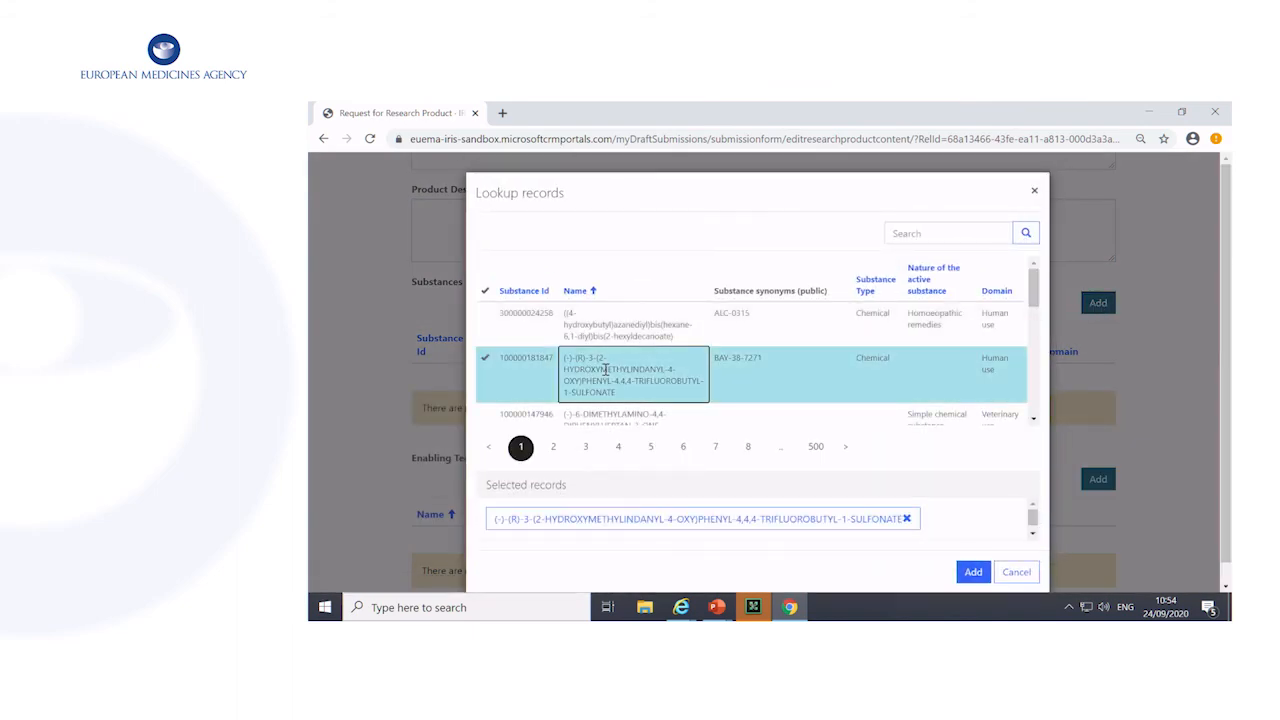
scroll(605, 378, down, 5)
click(602, 323)
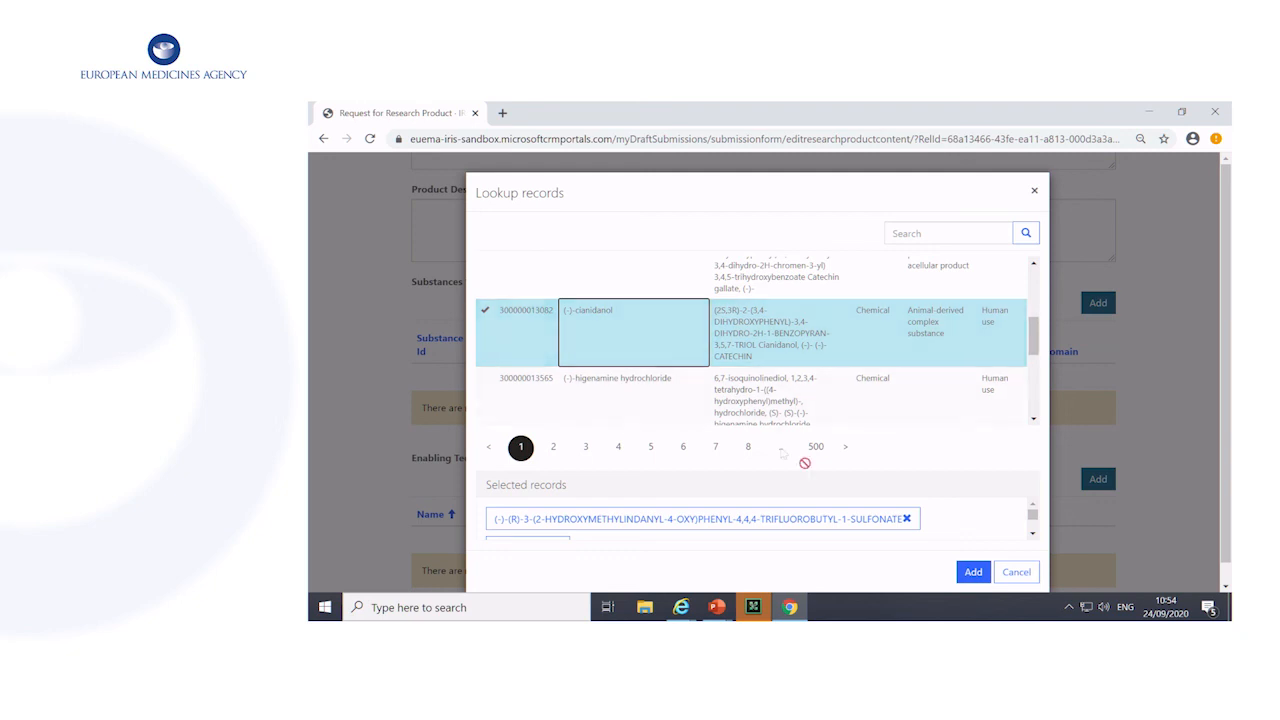
scroll(815, 492, down, 1)
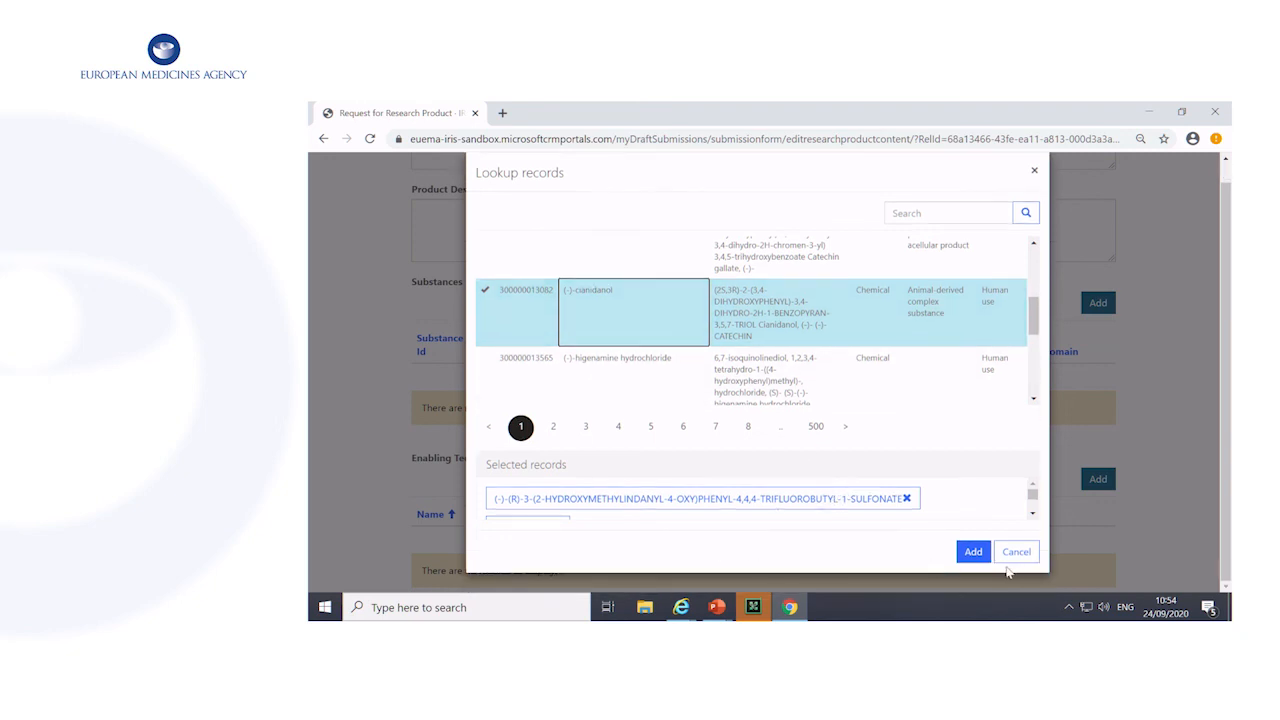
click(971, 558)
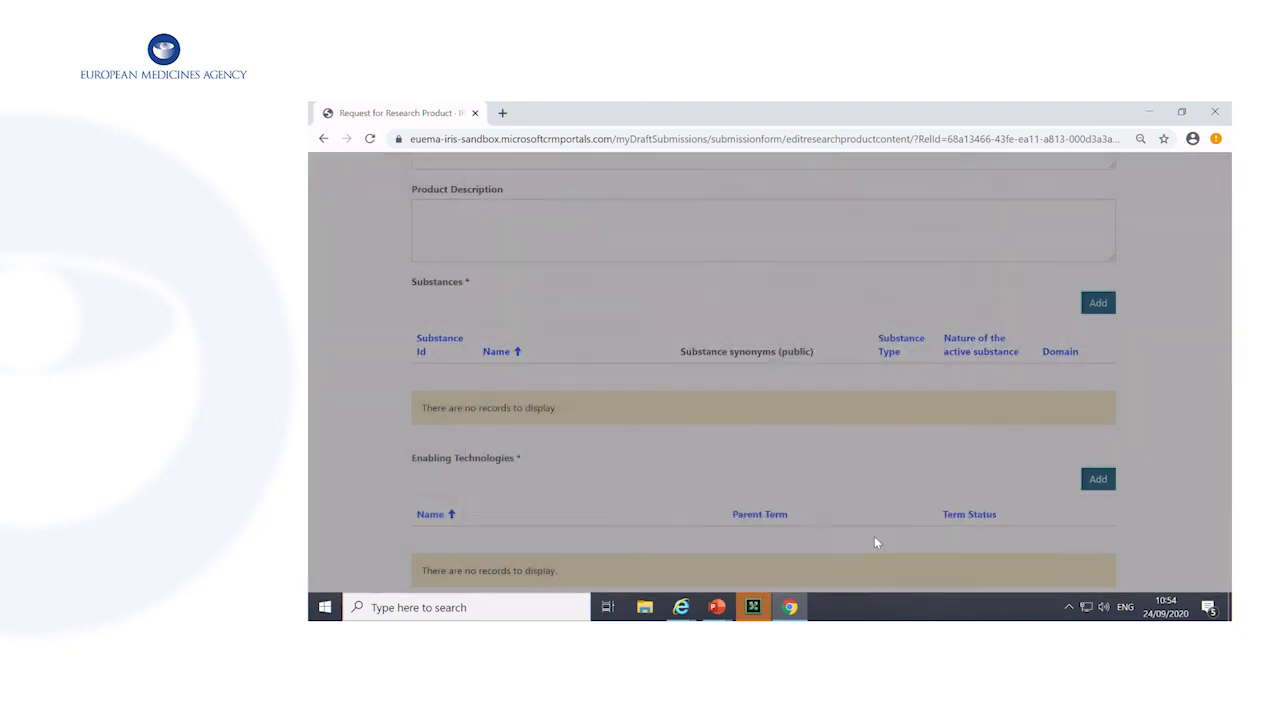
scroll(814, 529, down, 2)
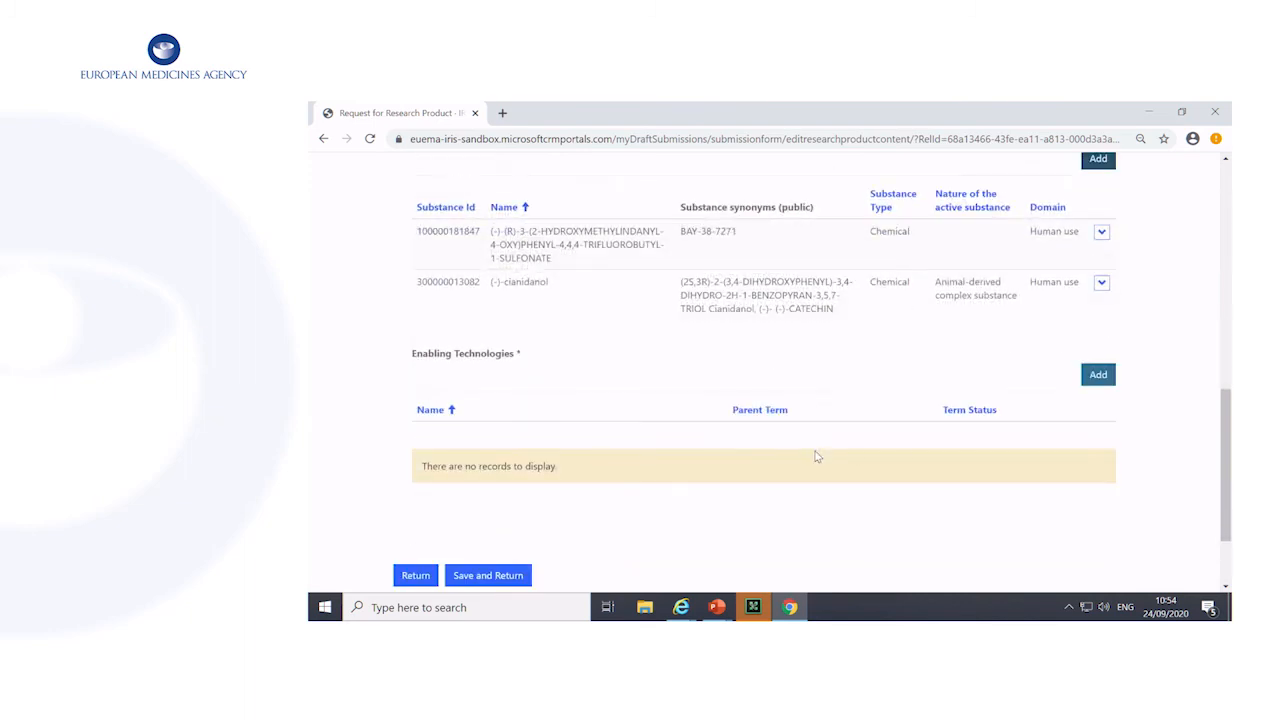
Add the enabling technologies Distributed manufacturing and Extrapolation proposed, and try to save the research product details
click(1095, 378)
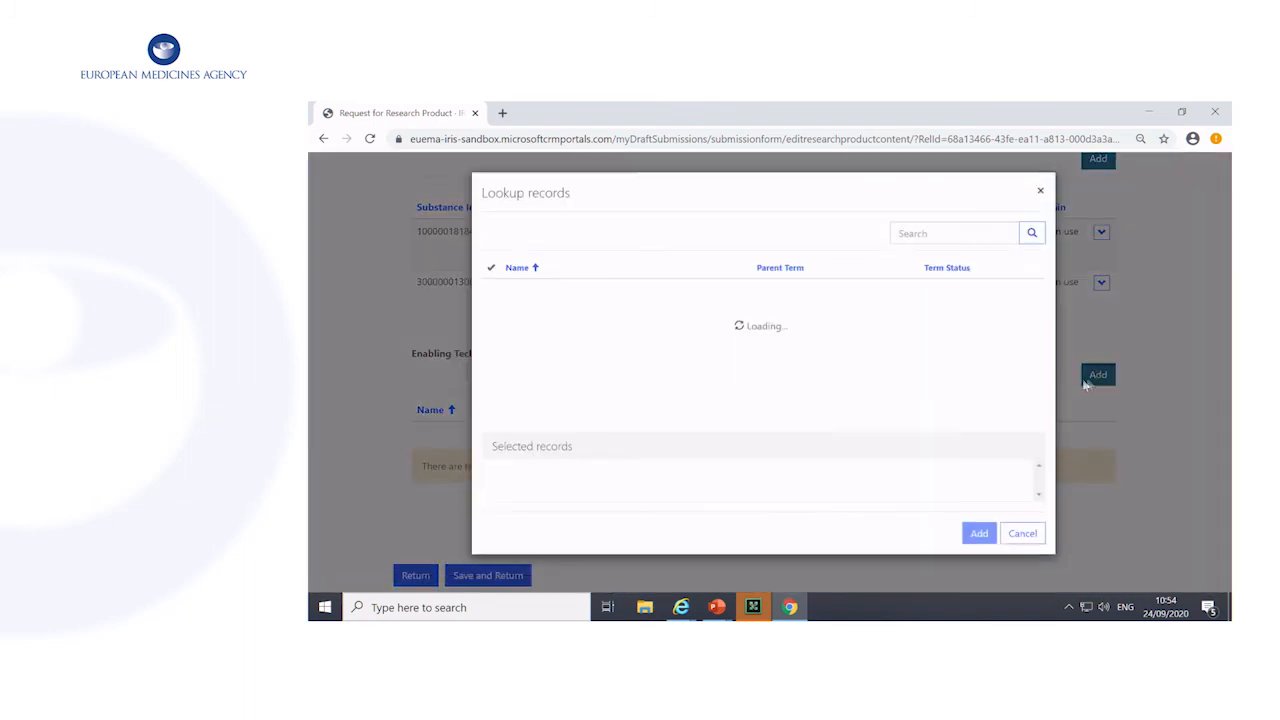
scroll(585, 357, down, 1)
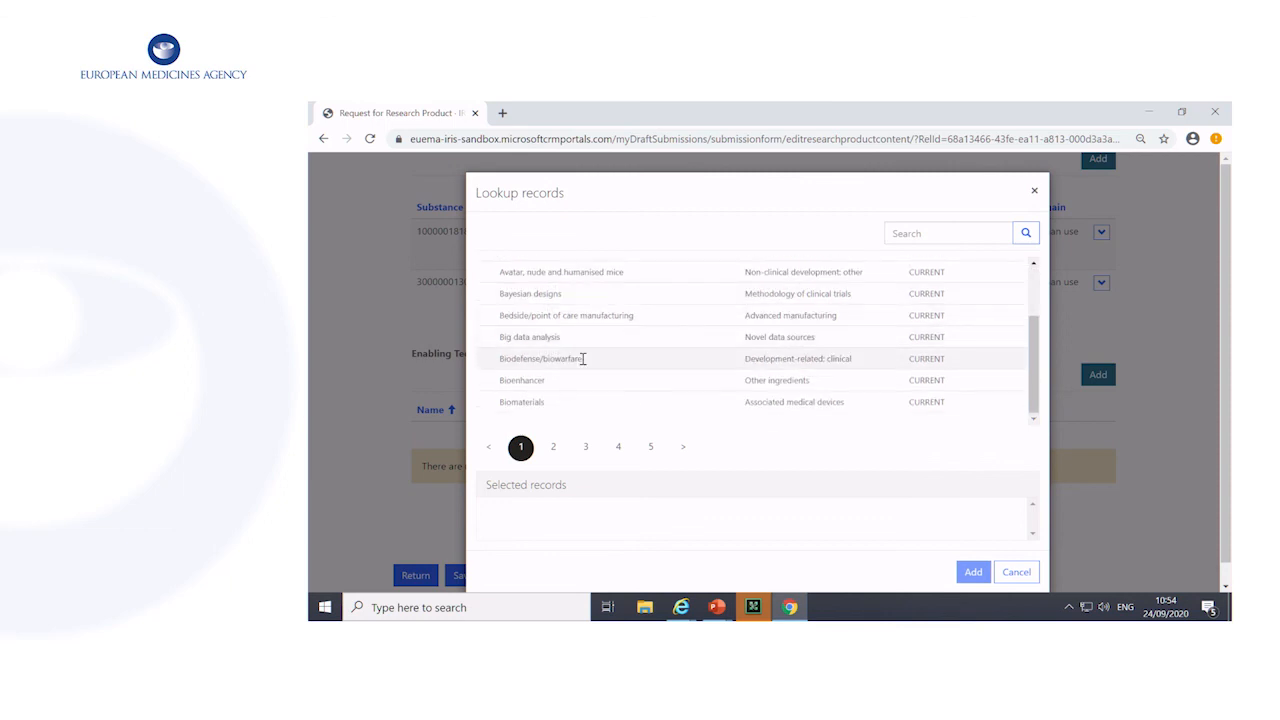
click(553, 447)
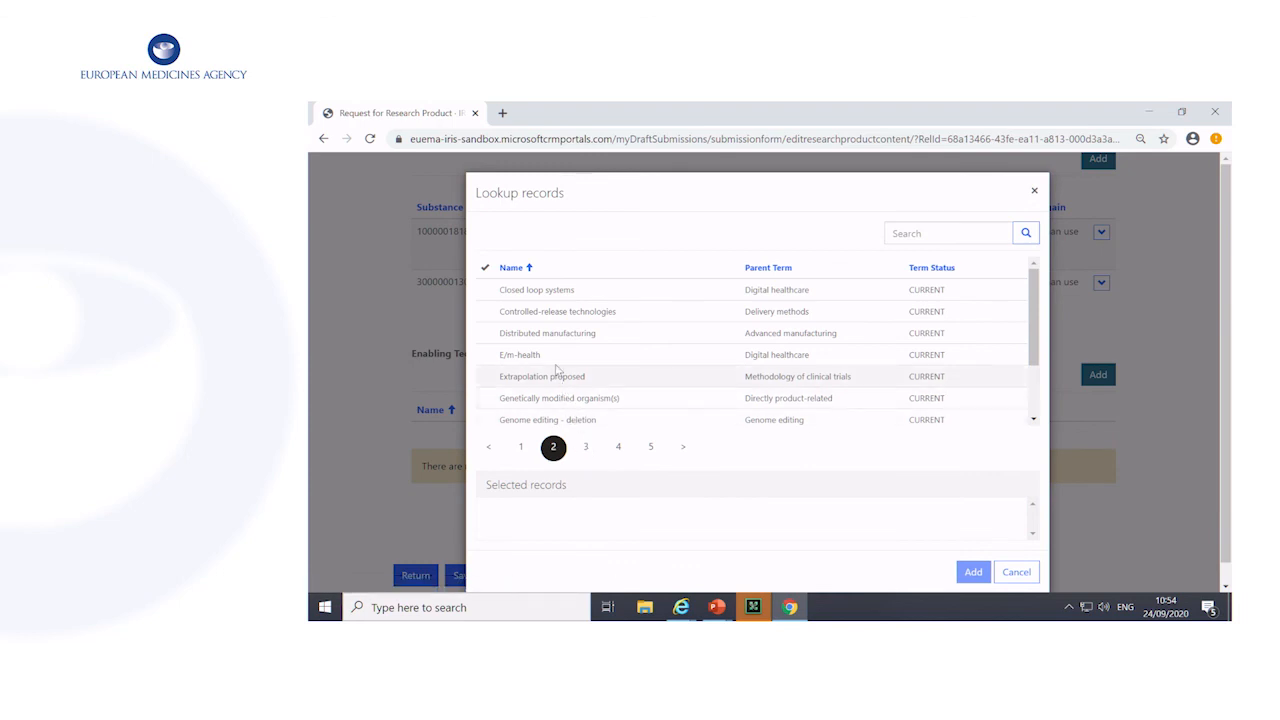
click(561, 333)
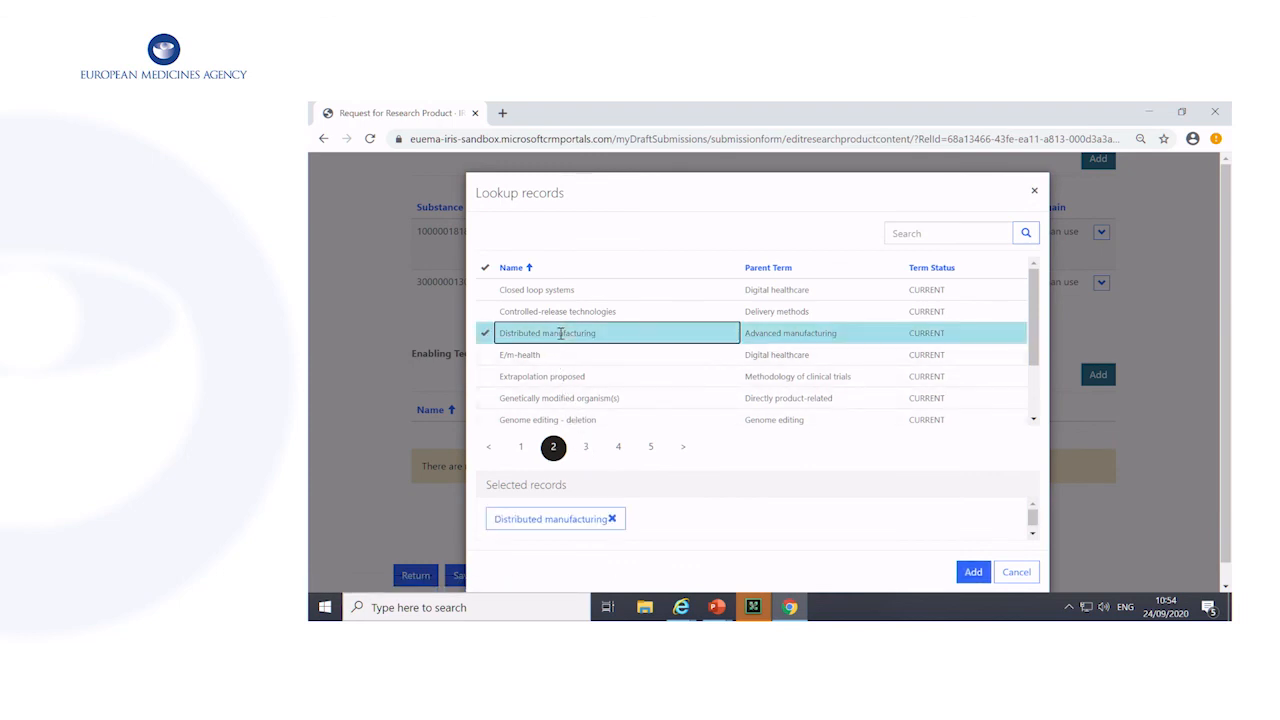
click(530, 376)
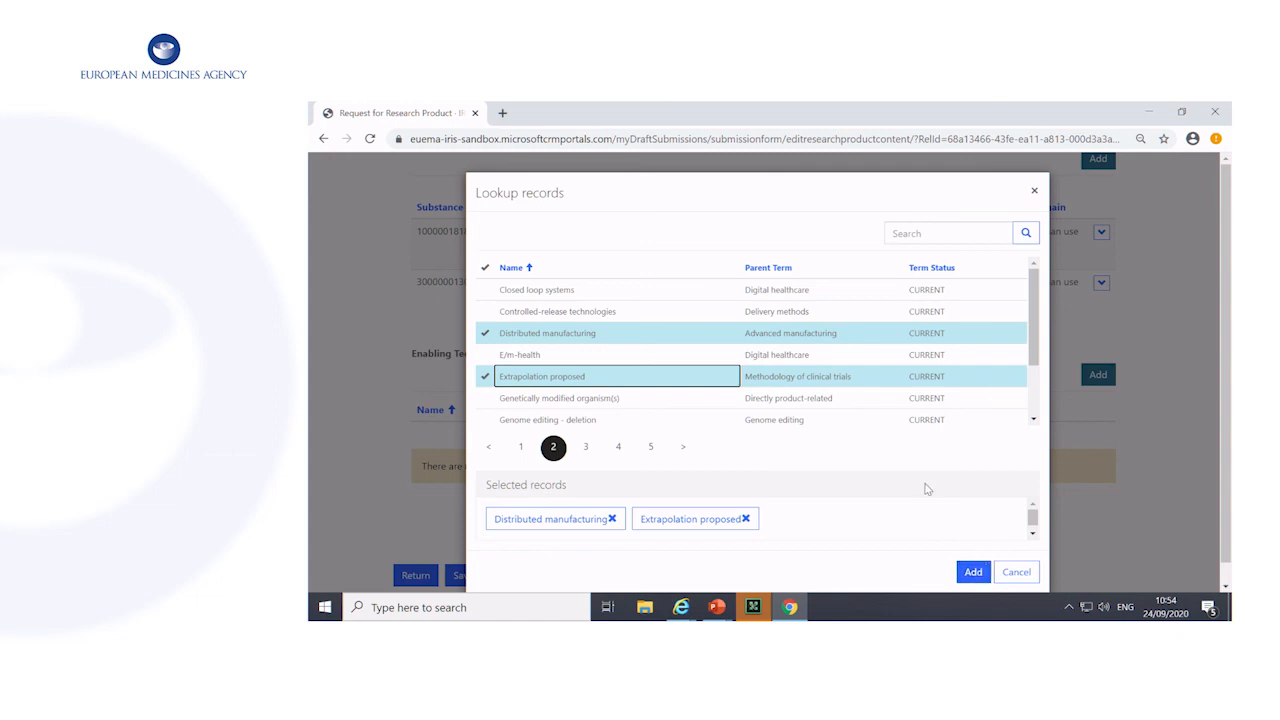
click(967, 569)
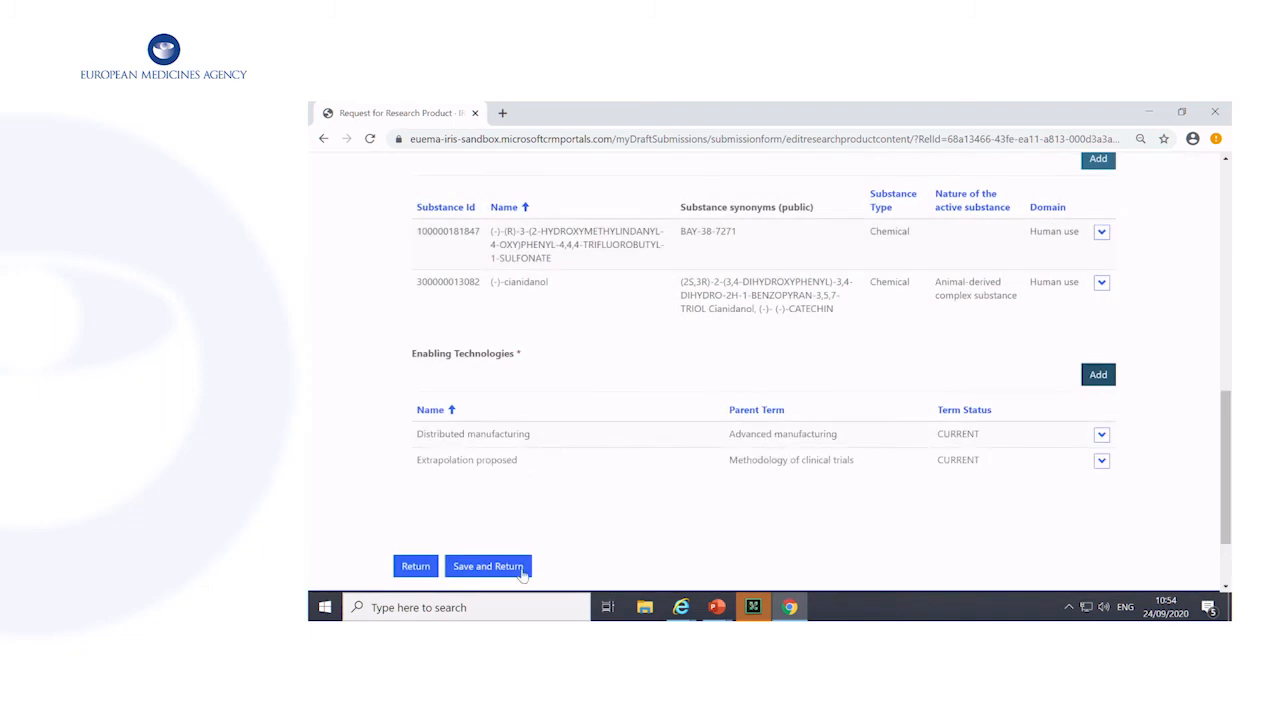
click(496, 567)
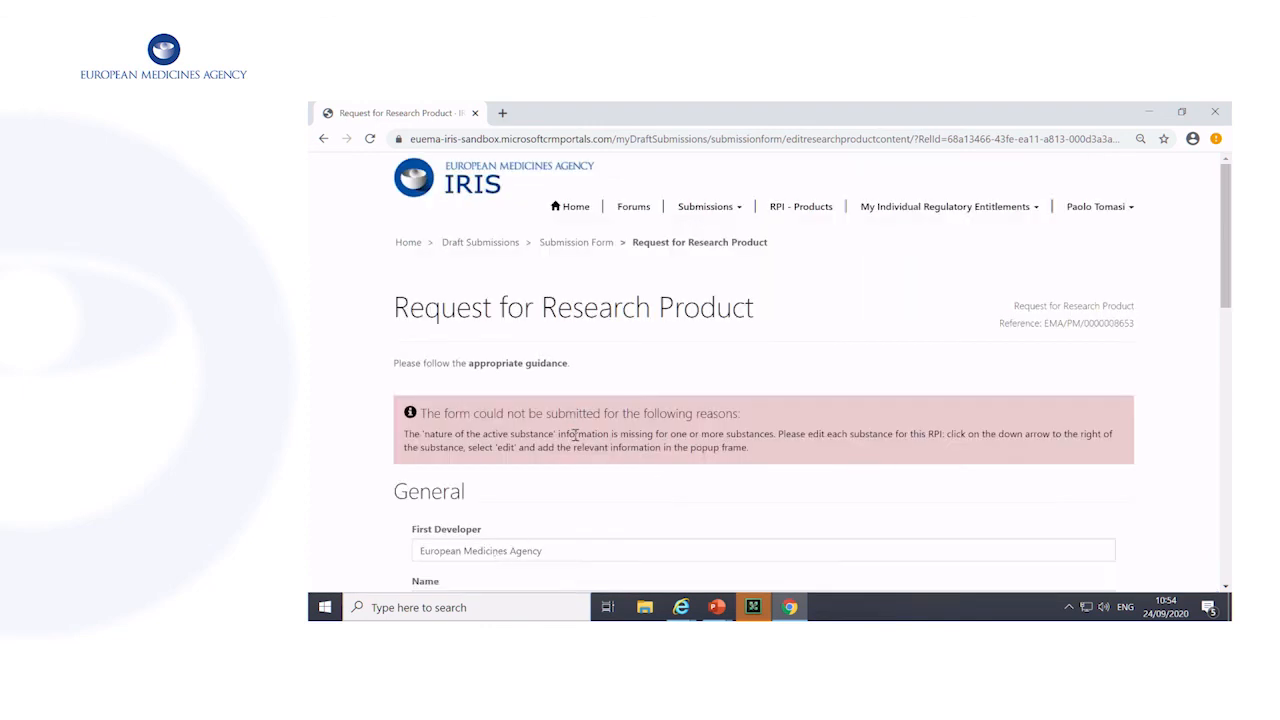
Look up "*chemical" and set the nature of the active substance to Simple chemical substance for (-)-(R)-3-(2-HYDROXYMETHYLINDANYL-4-OXY)PHENYL-4,4,4-TRIFLUOROBUTYL-1-SULFONATE
scroll(585, 443, down, 1)
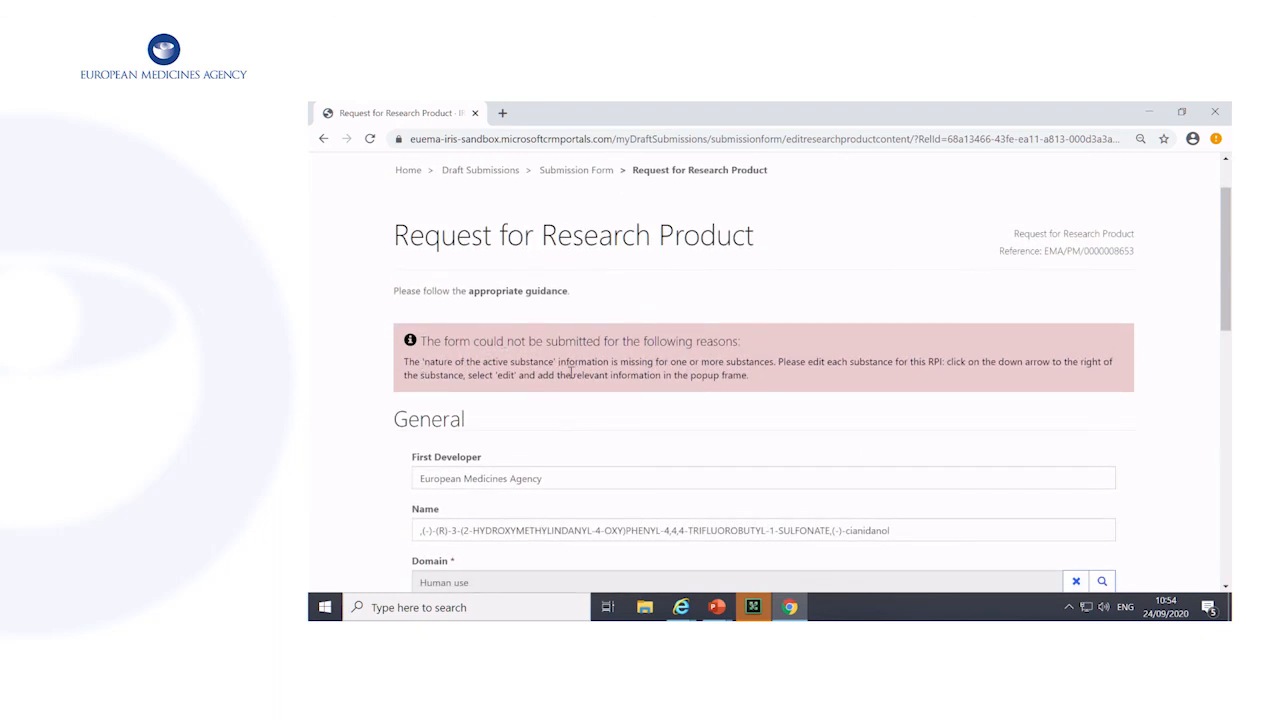
scroll(570, 373, down, 5)
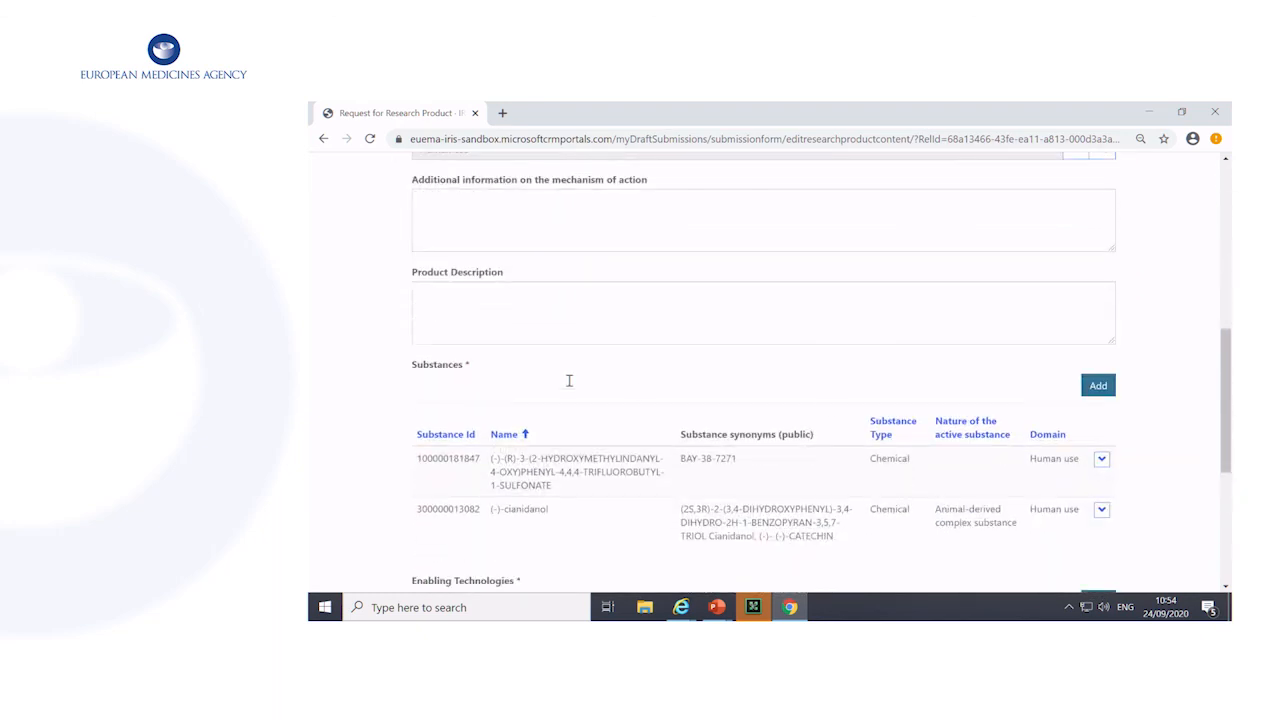
click(1101, 459)
click(1118, 482)
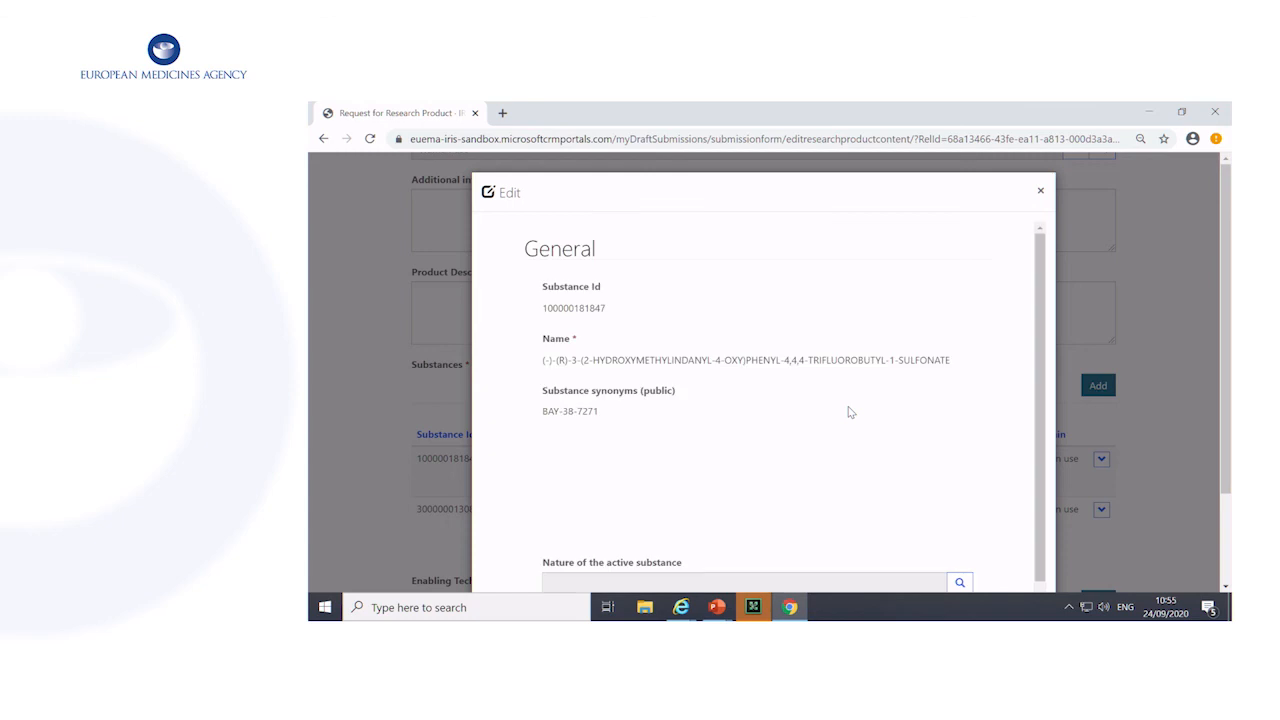
scroll(694, 420, down, 2)
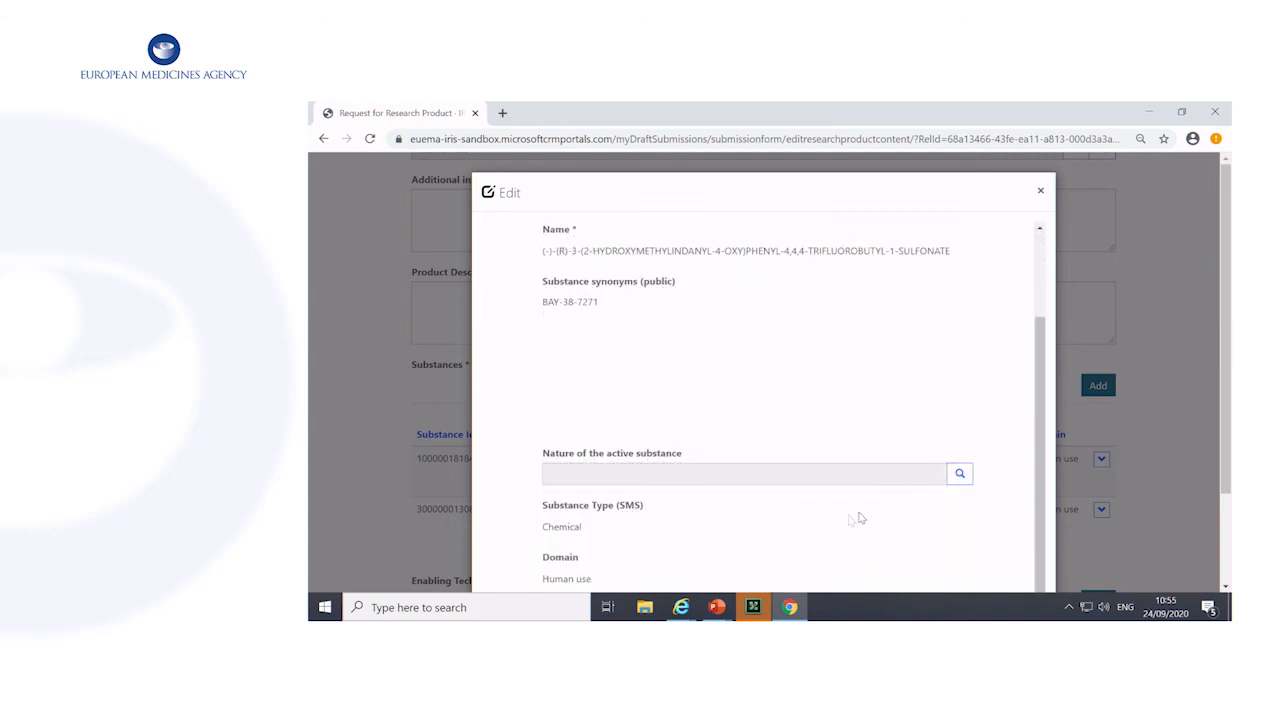
click(958, 475)
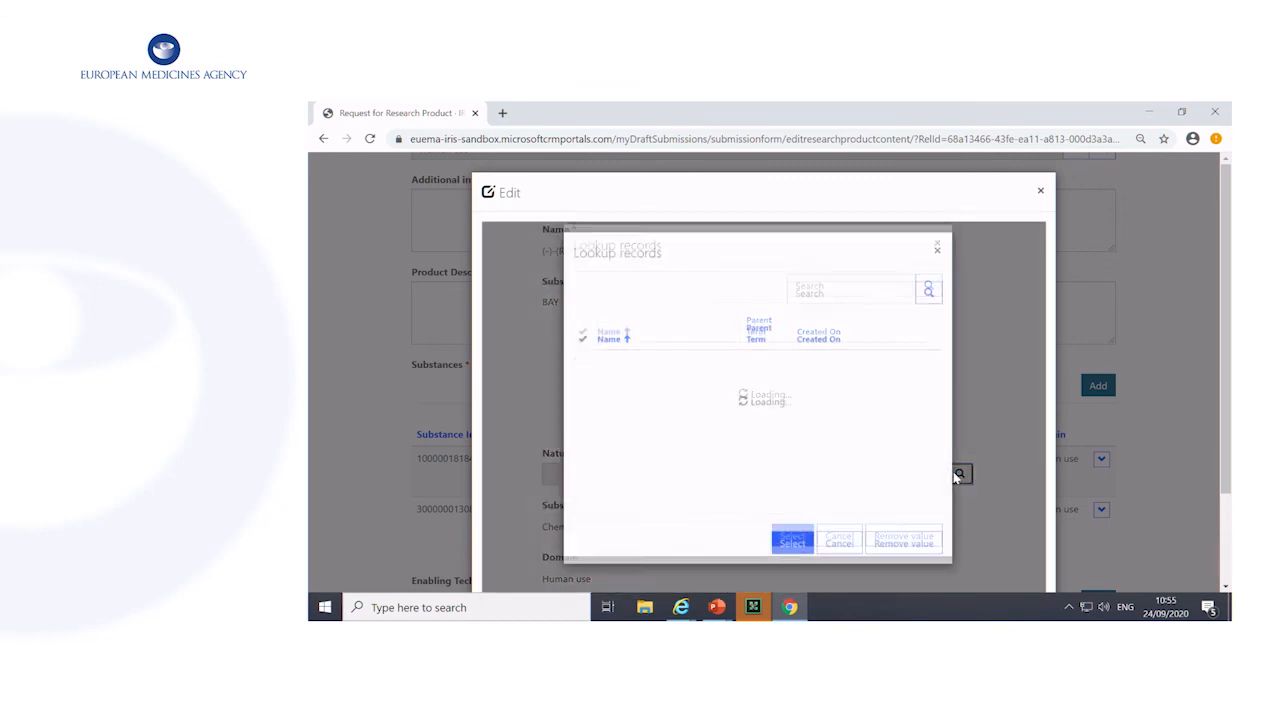
click(813, 308)
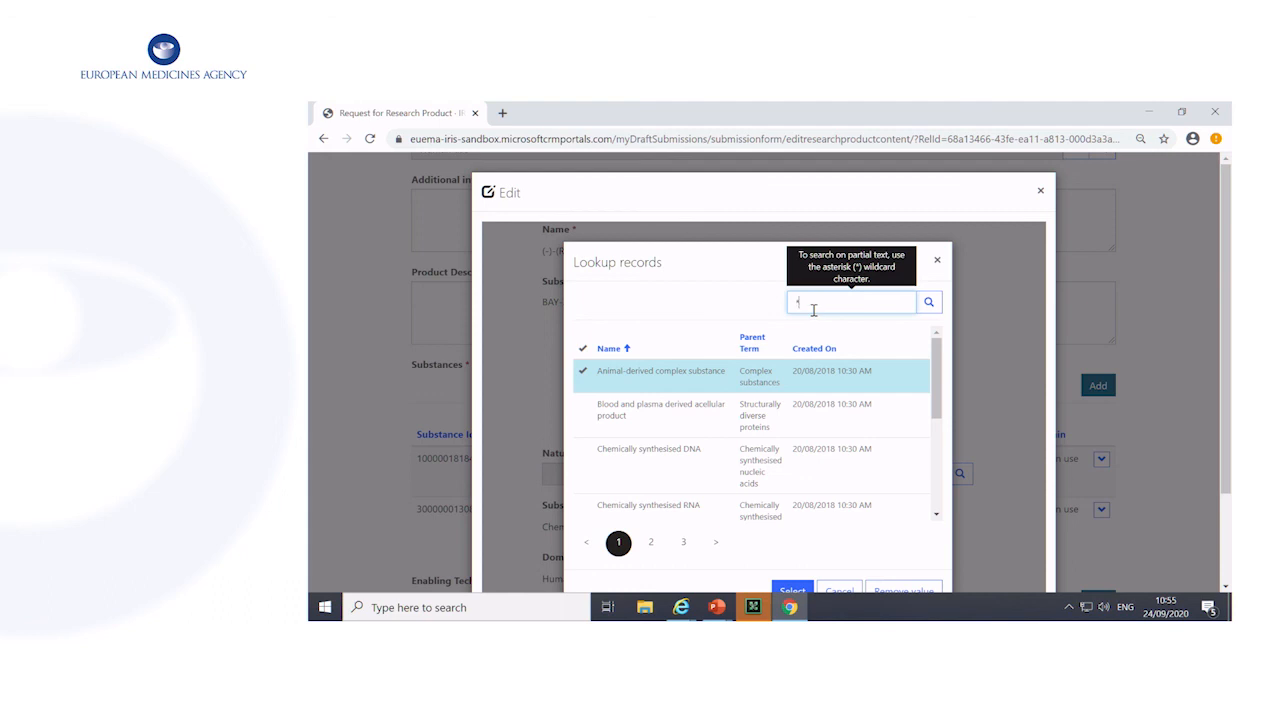
key(Return)
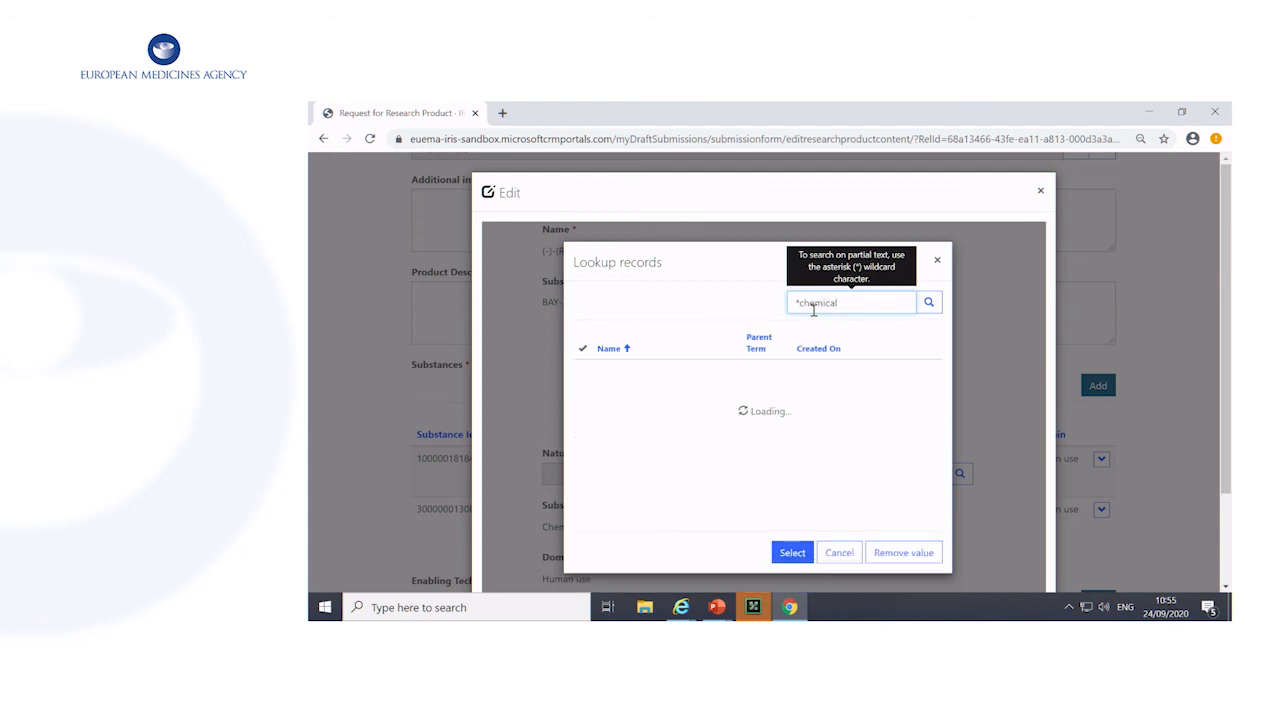
scroll(672, 389, down, 5)
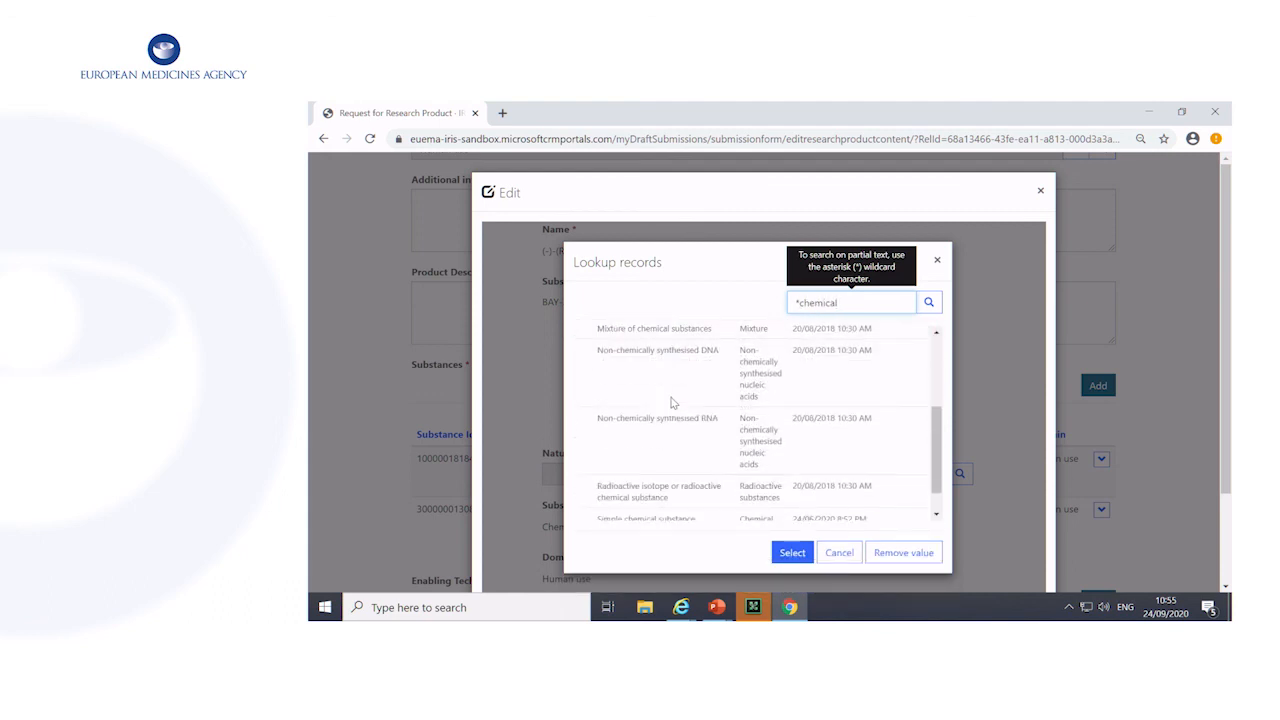
click(654, 413)
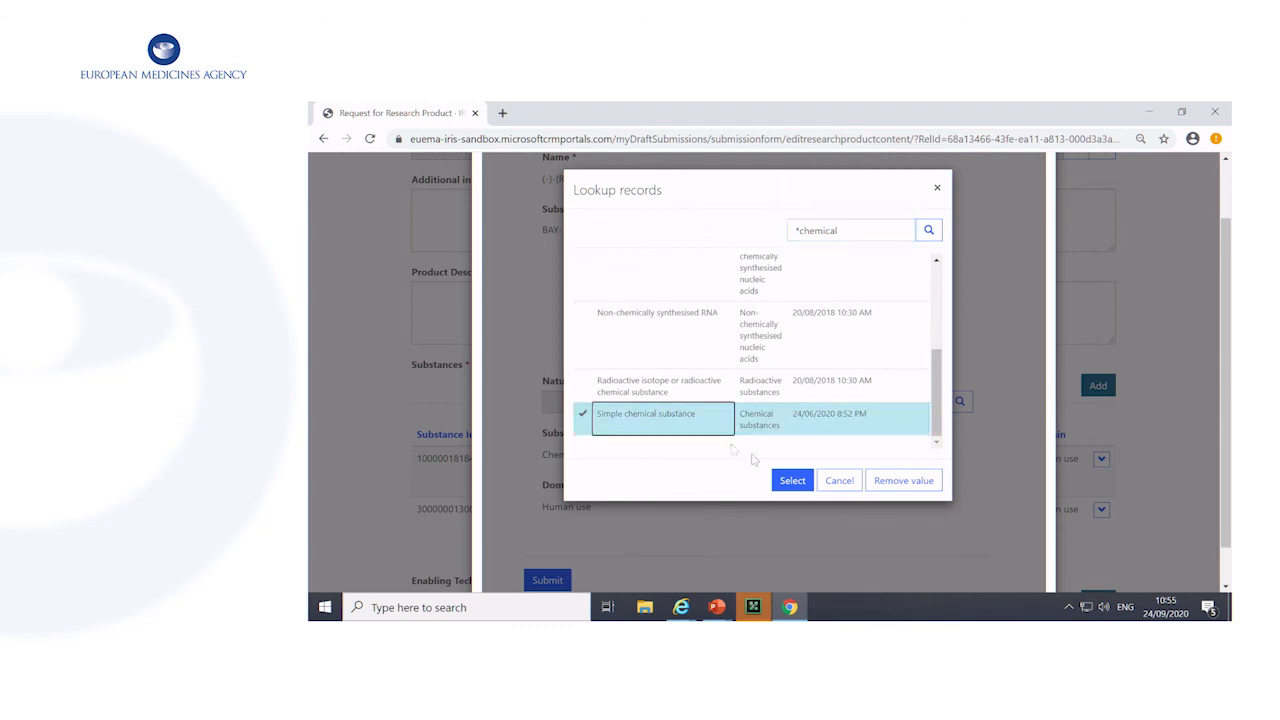
click(792, 480)
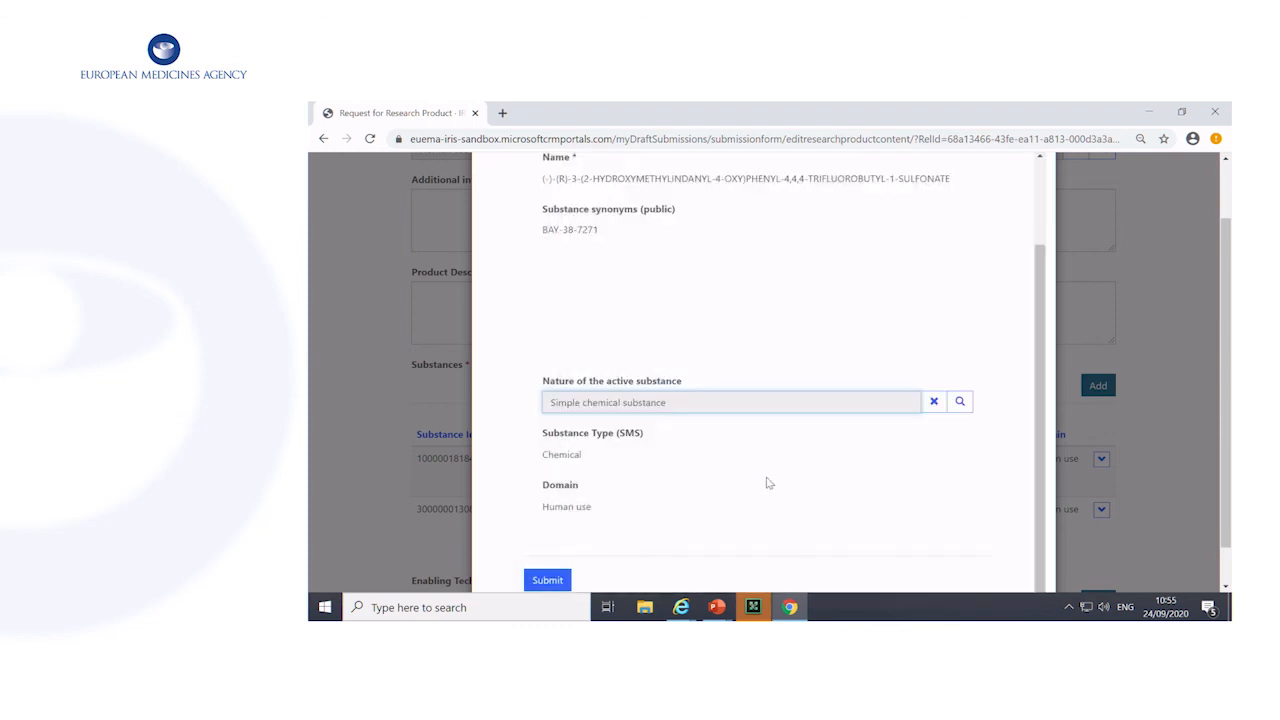
click(547, 582)
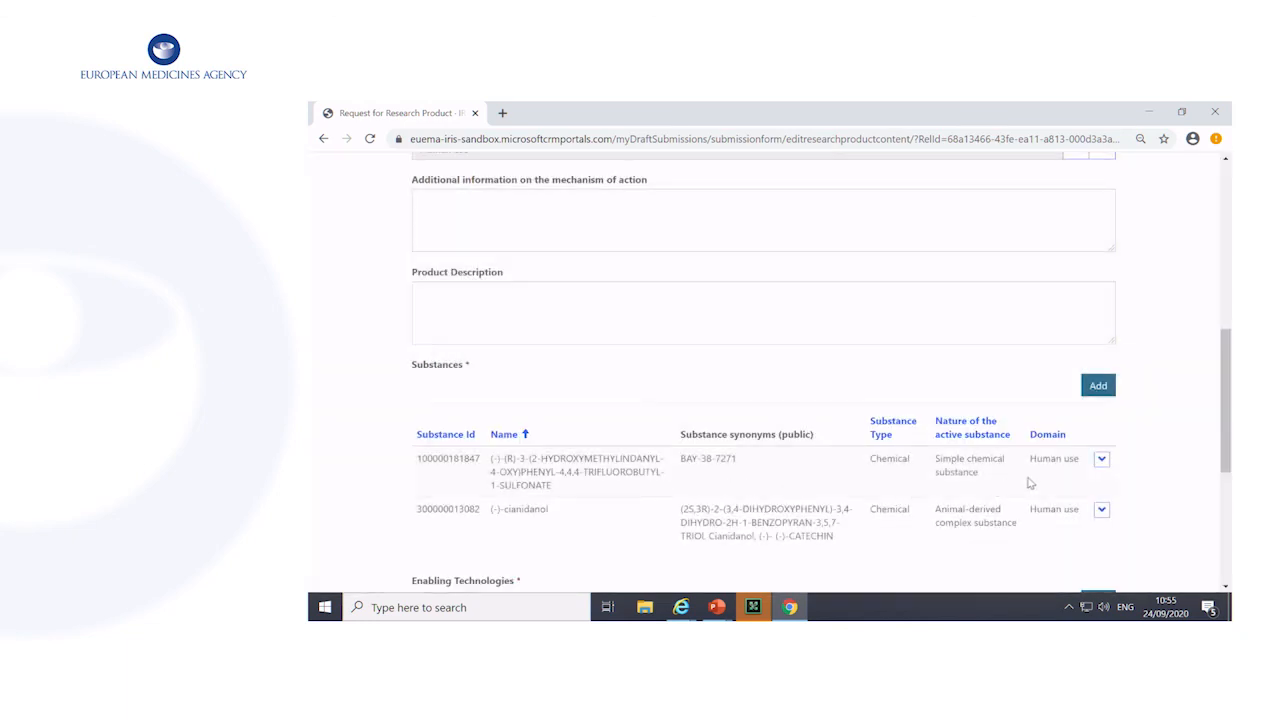
Review and submit the (-)-cianidanol substance record, and save the research product details, returning to the submission form
click(1101, 511)
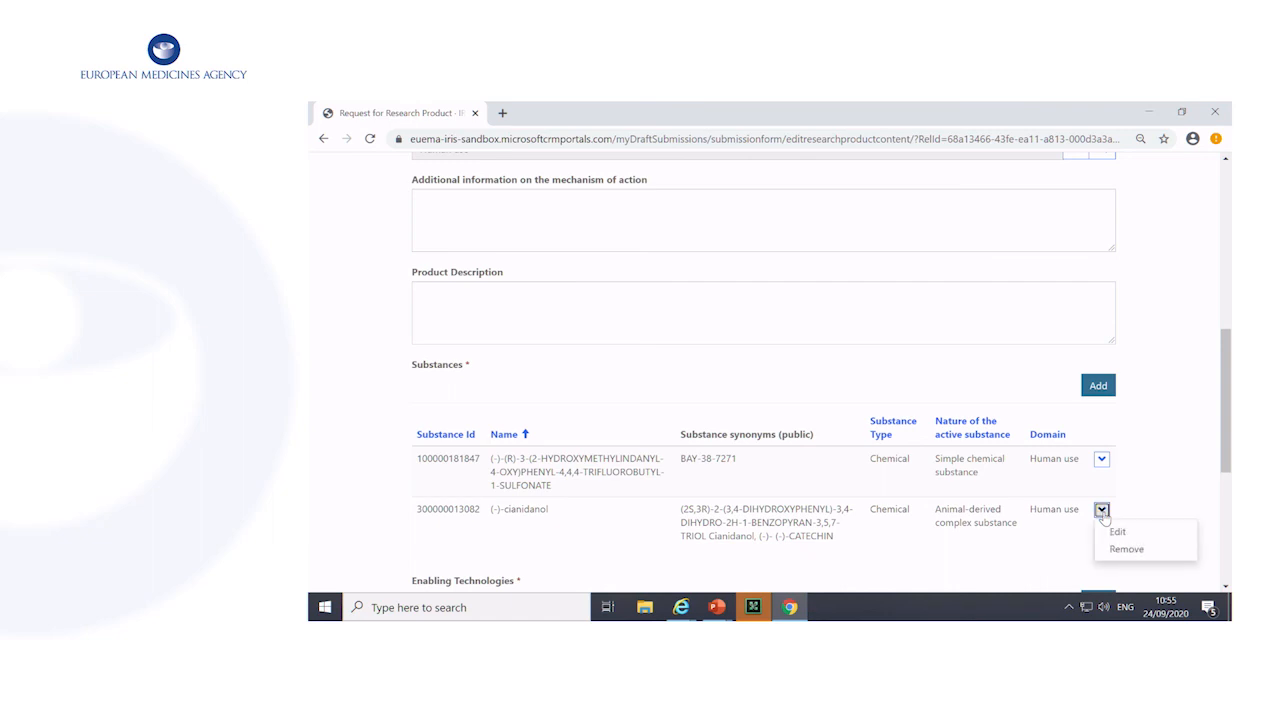
click(1116, 532)
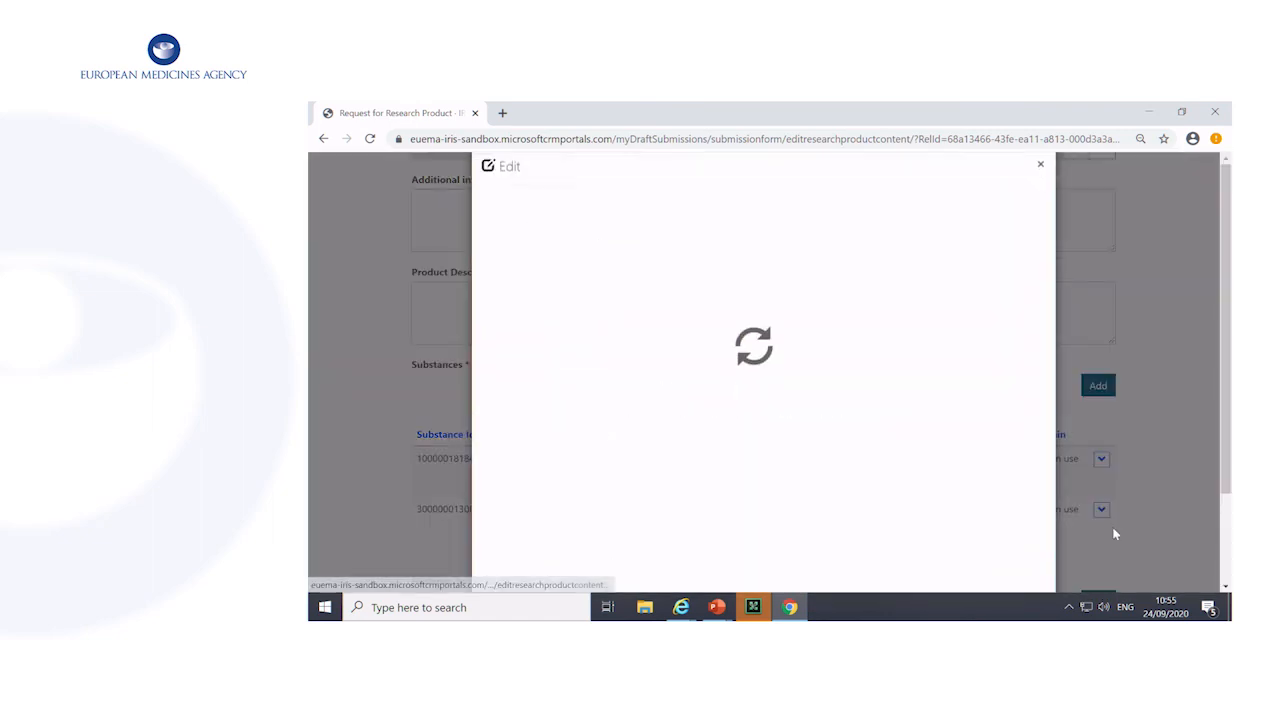
scroll(763, 440, down, 1)
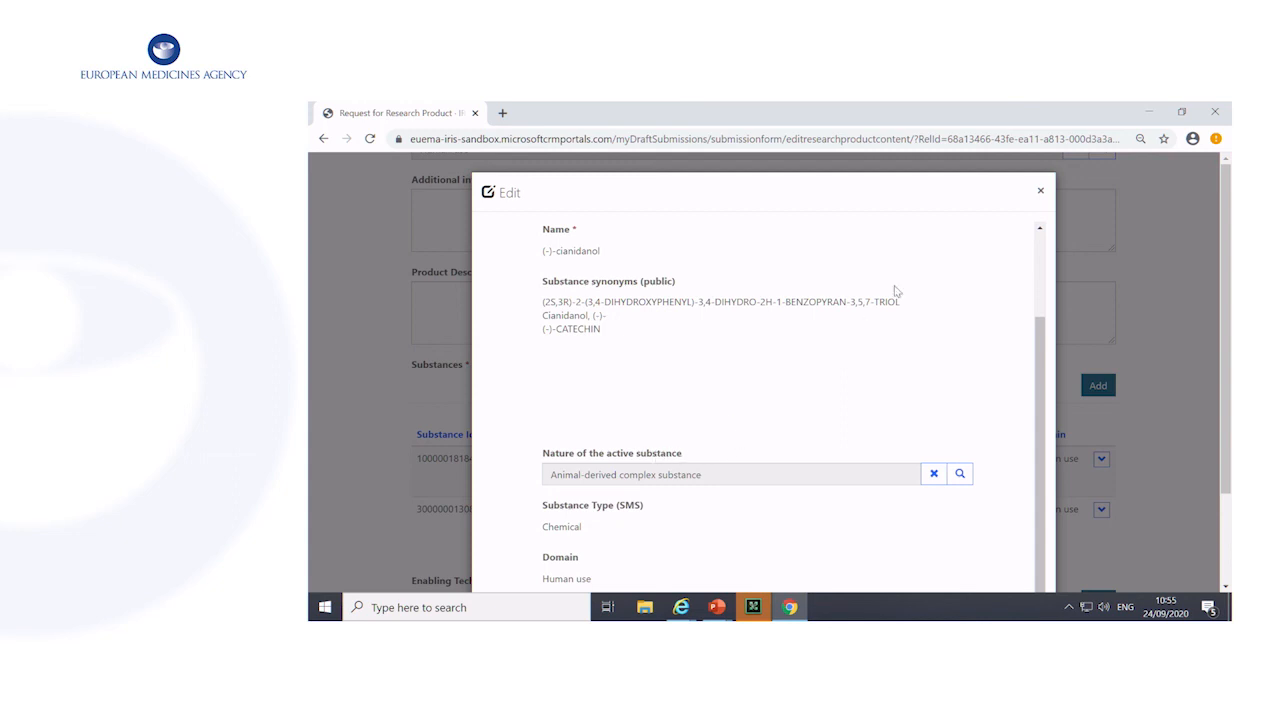
scroll(1042, 211, down, 2)
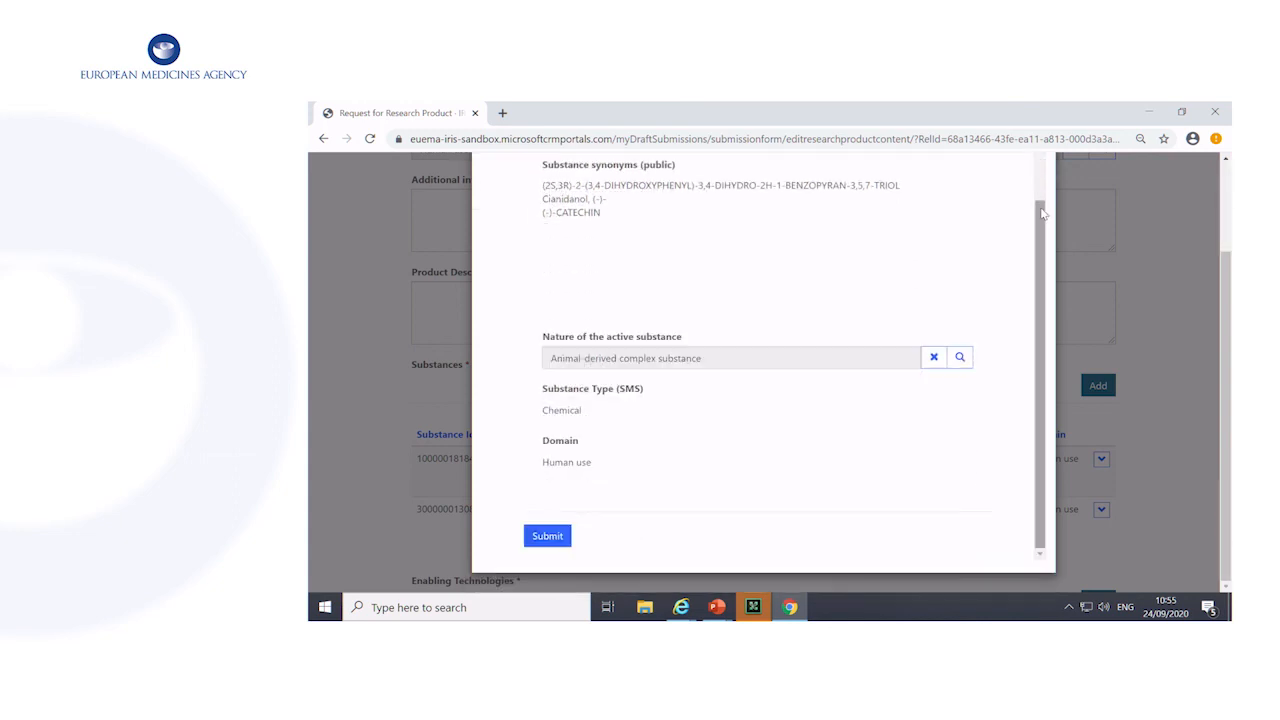
scroll(641, 487, up, 1)
scroll(592, 519, down, 1)
click(541, 531)
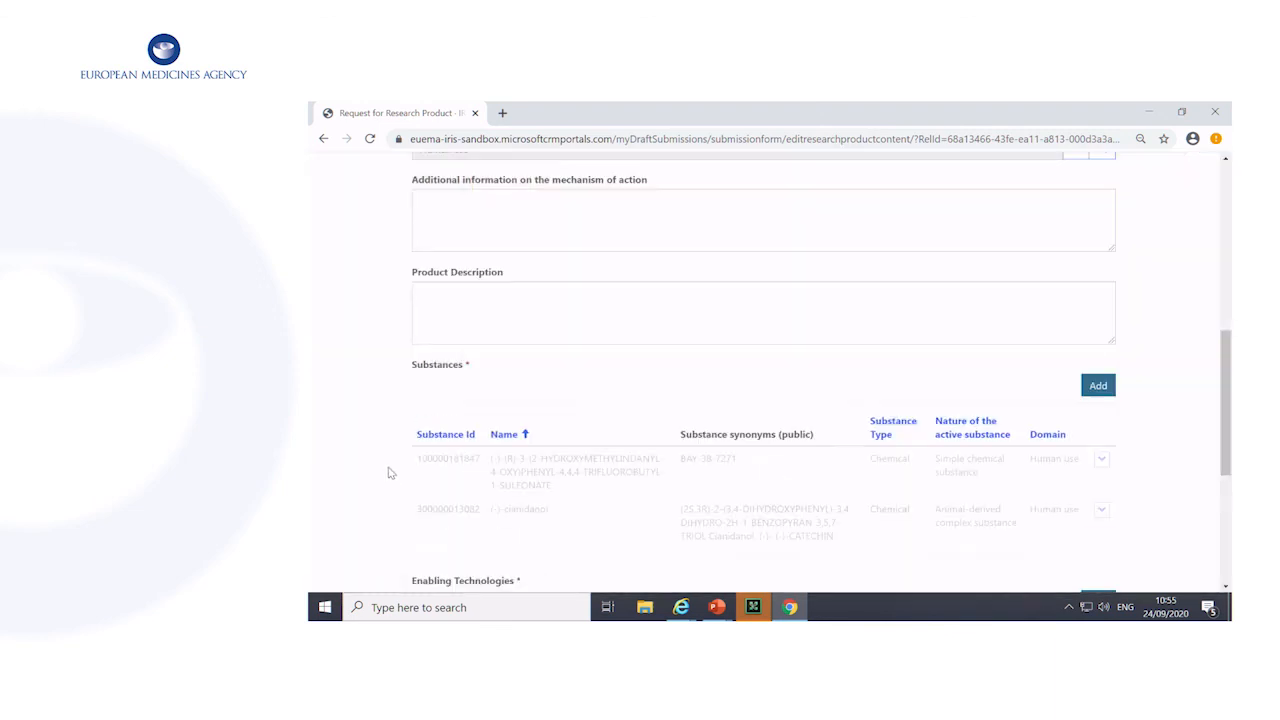
scroll(455, 400, down, 3)
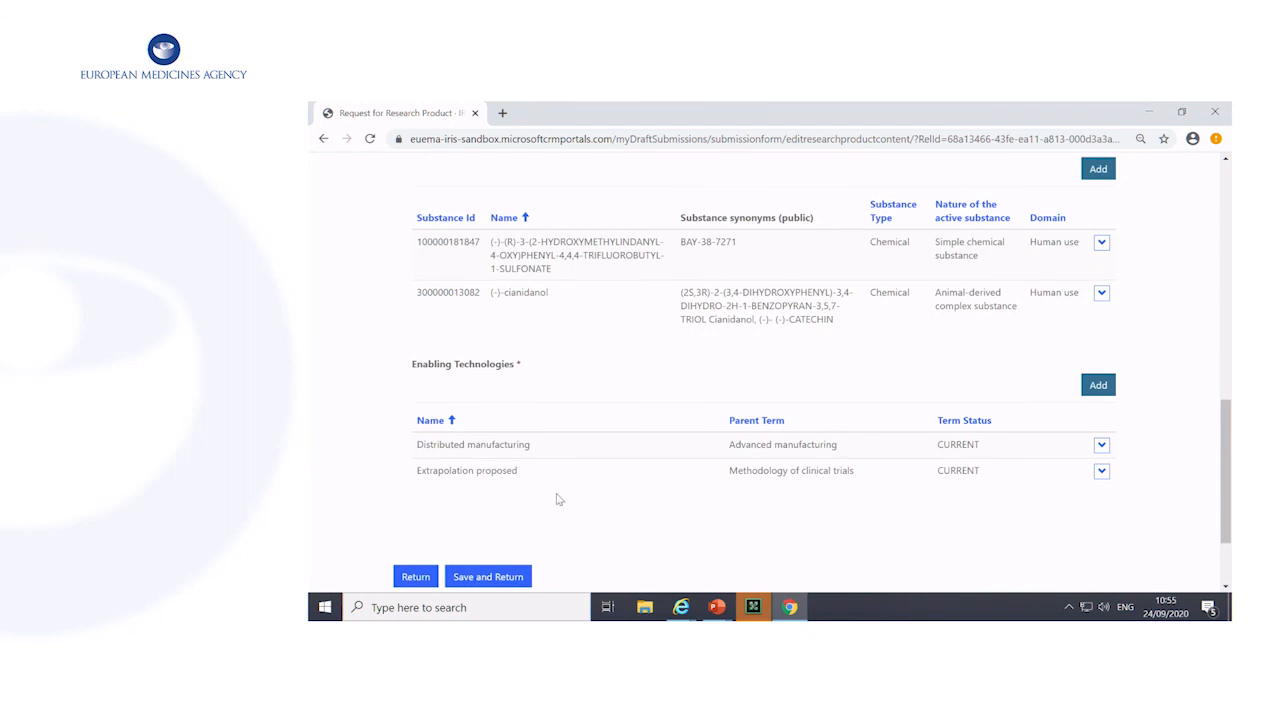
click(508, 577)
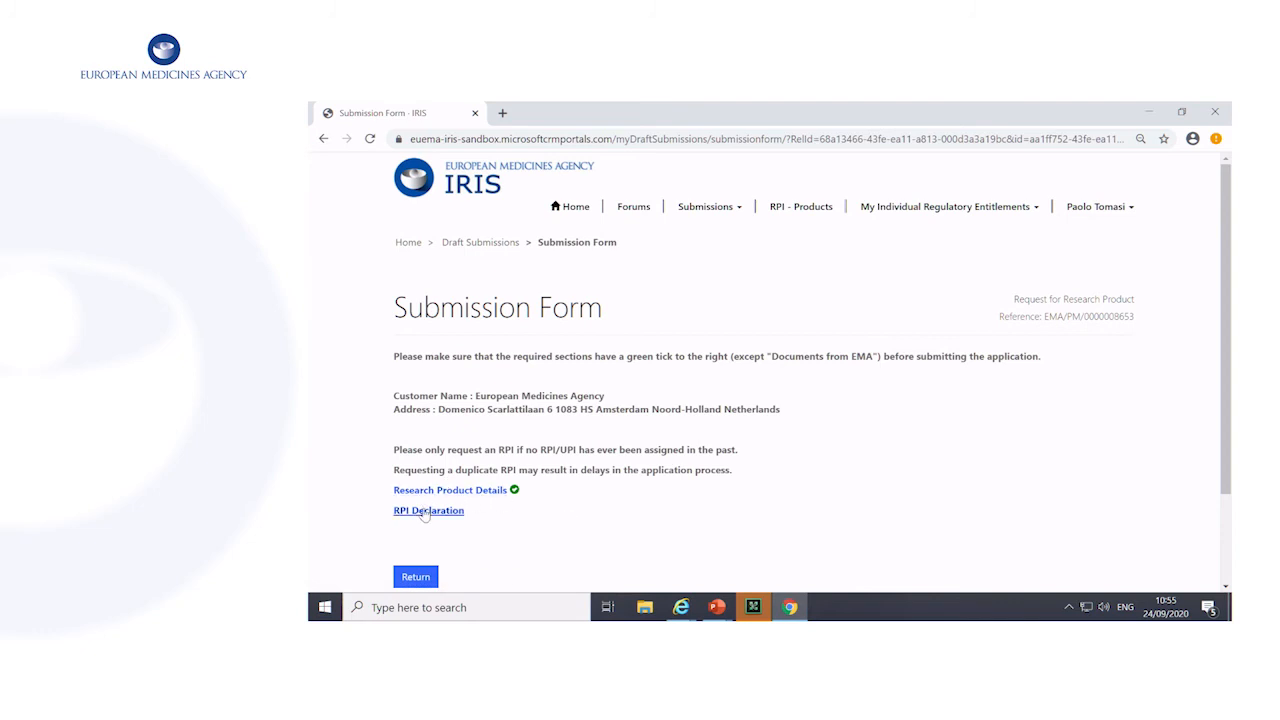
Confirm the RPI declaration with SME status No and submit the application
click(425, 512)
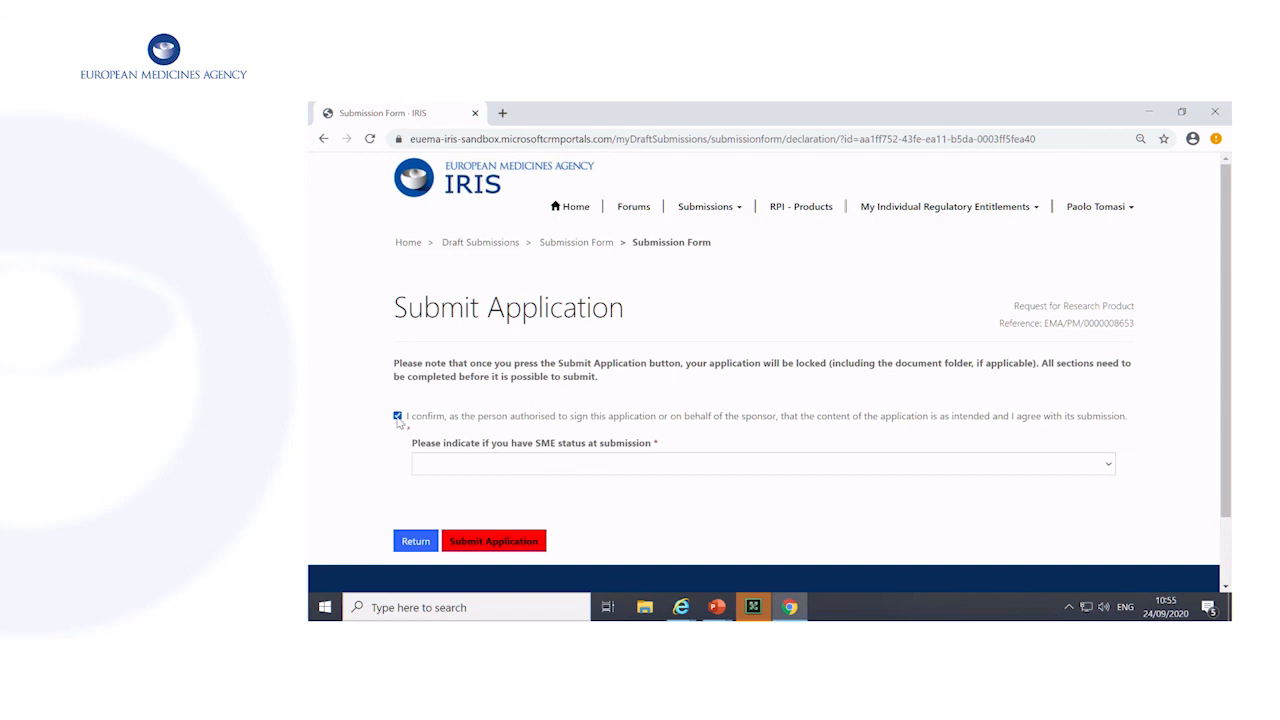
click(460, 465)
click(455, 508)
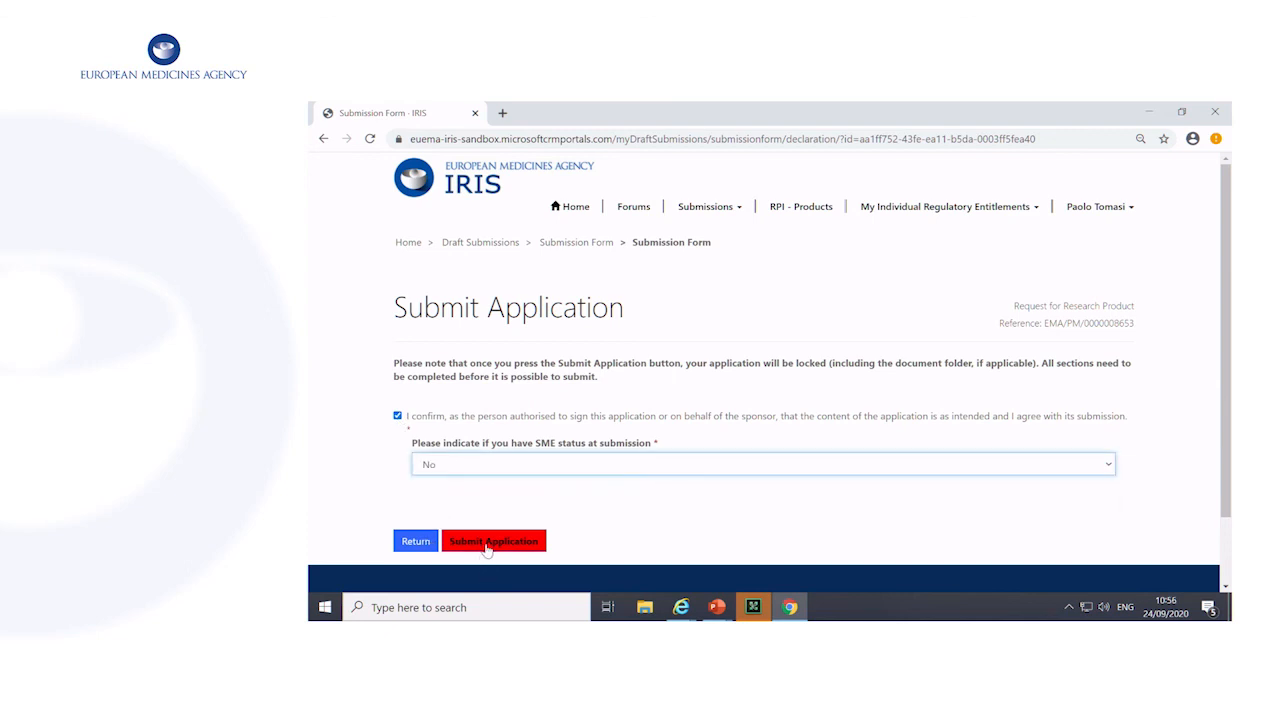
click(487, 543)
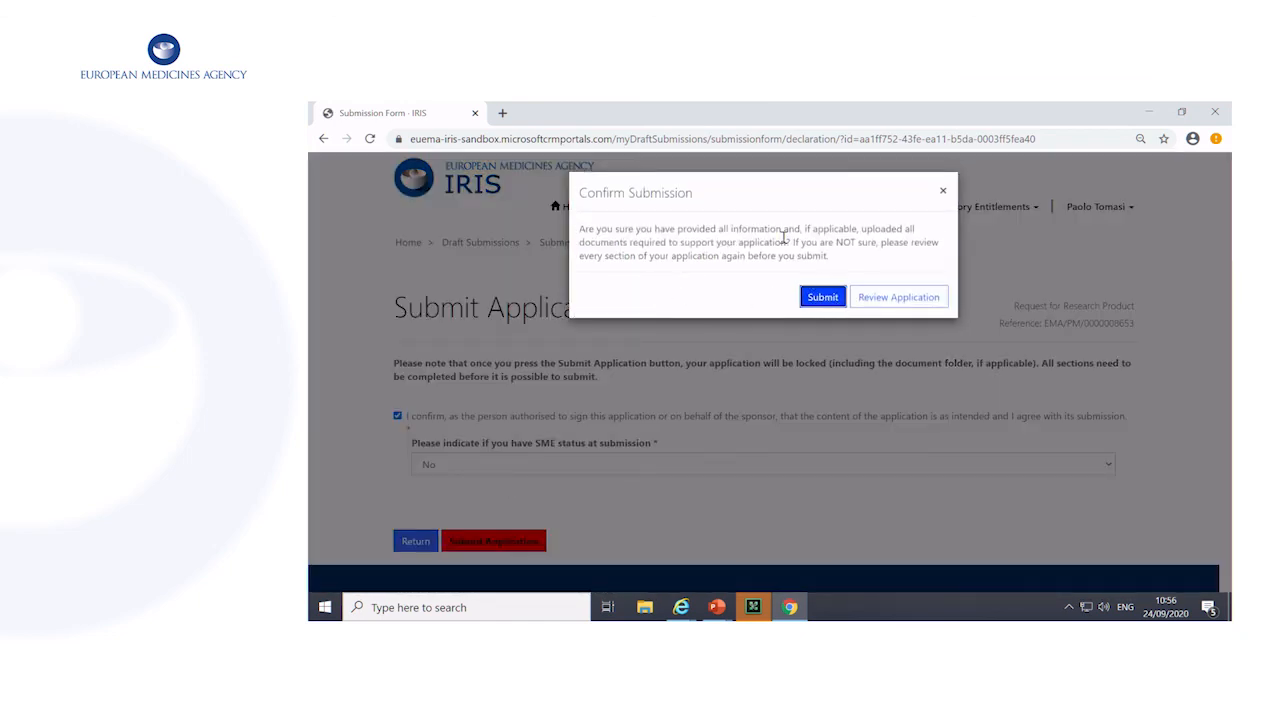
click(820, 298)
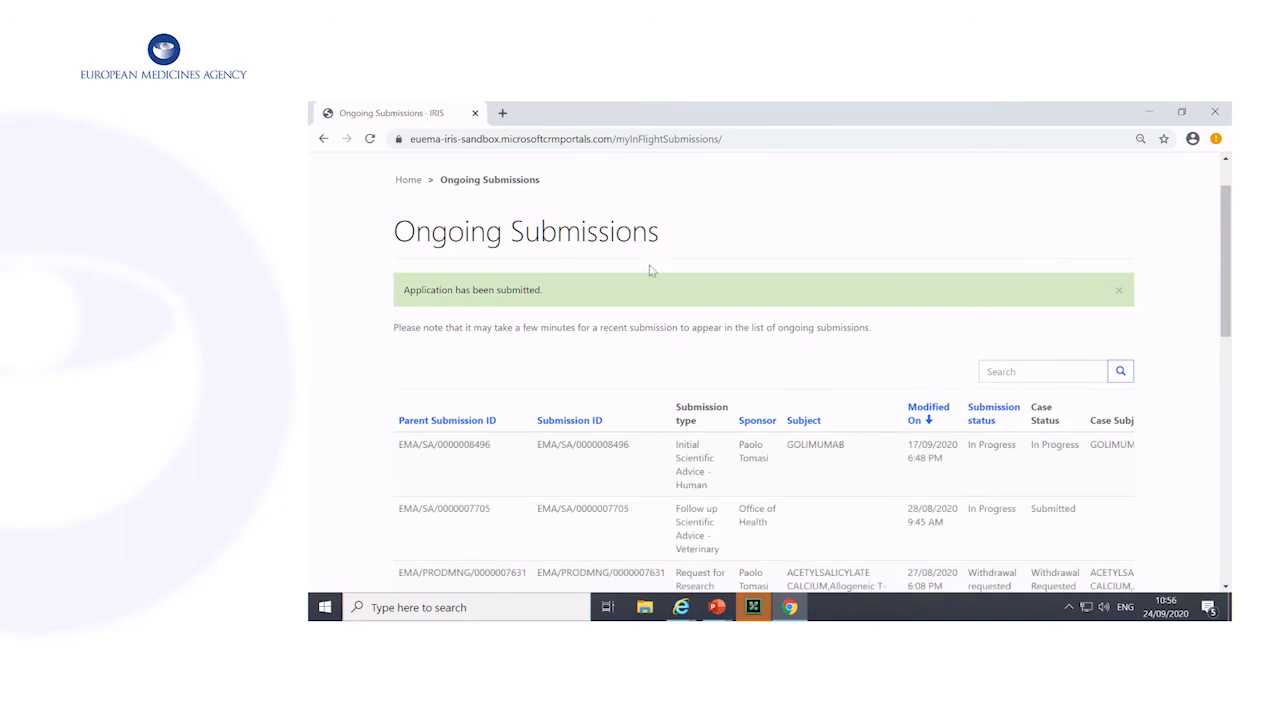
Start a new draft submission from the draft submissions list, applying as Individual, and proceed to the submission type
scroll(650, 270, up, 1)
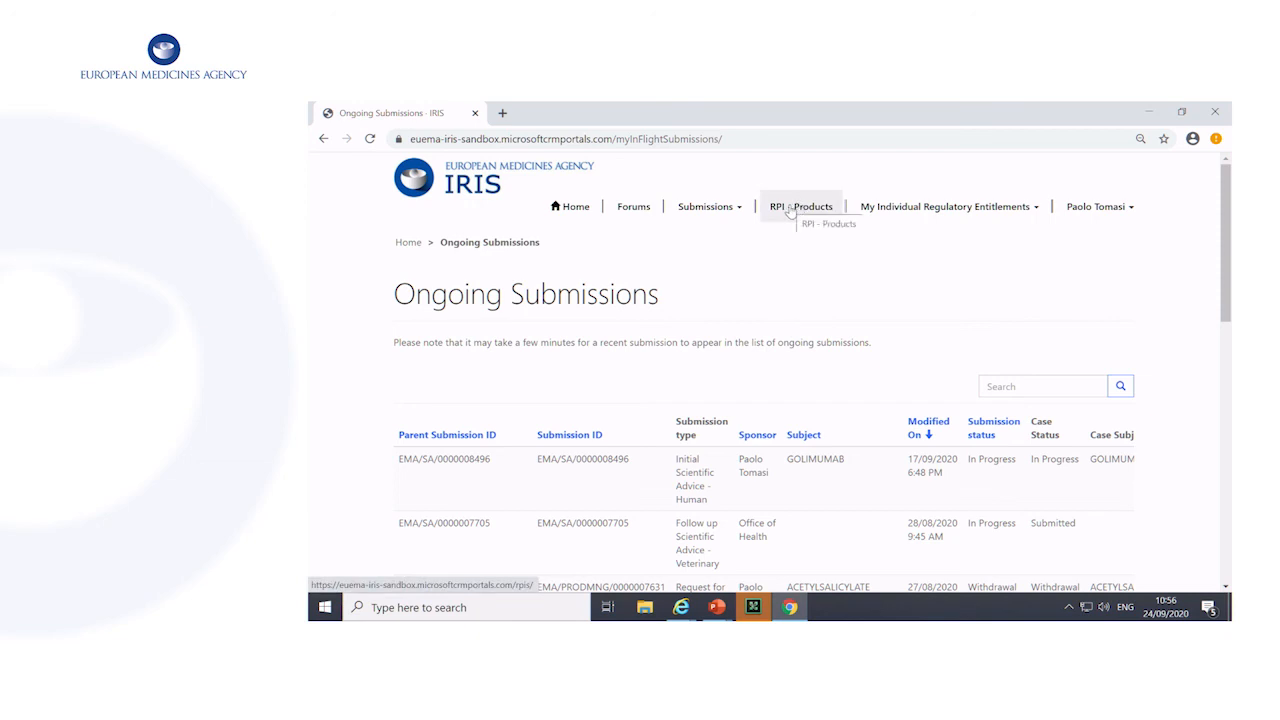
click(735, 206)
click(684, 272)
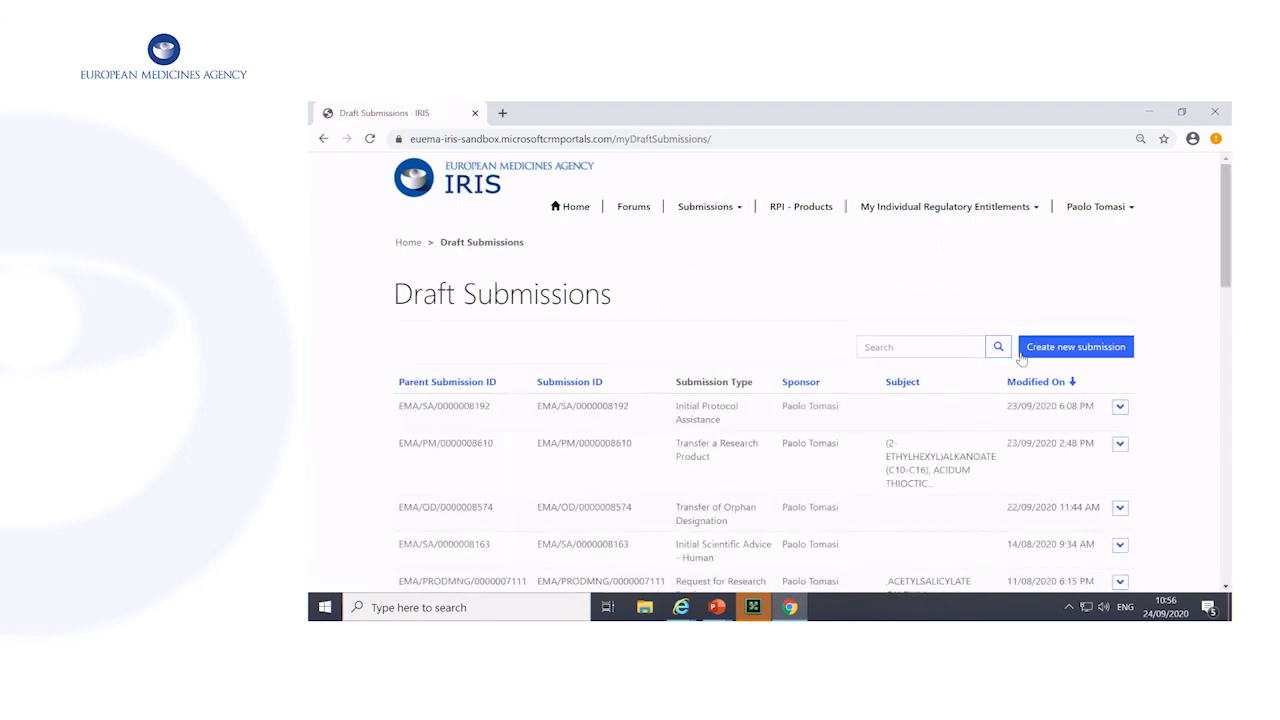
click(1061, 353)
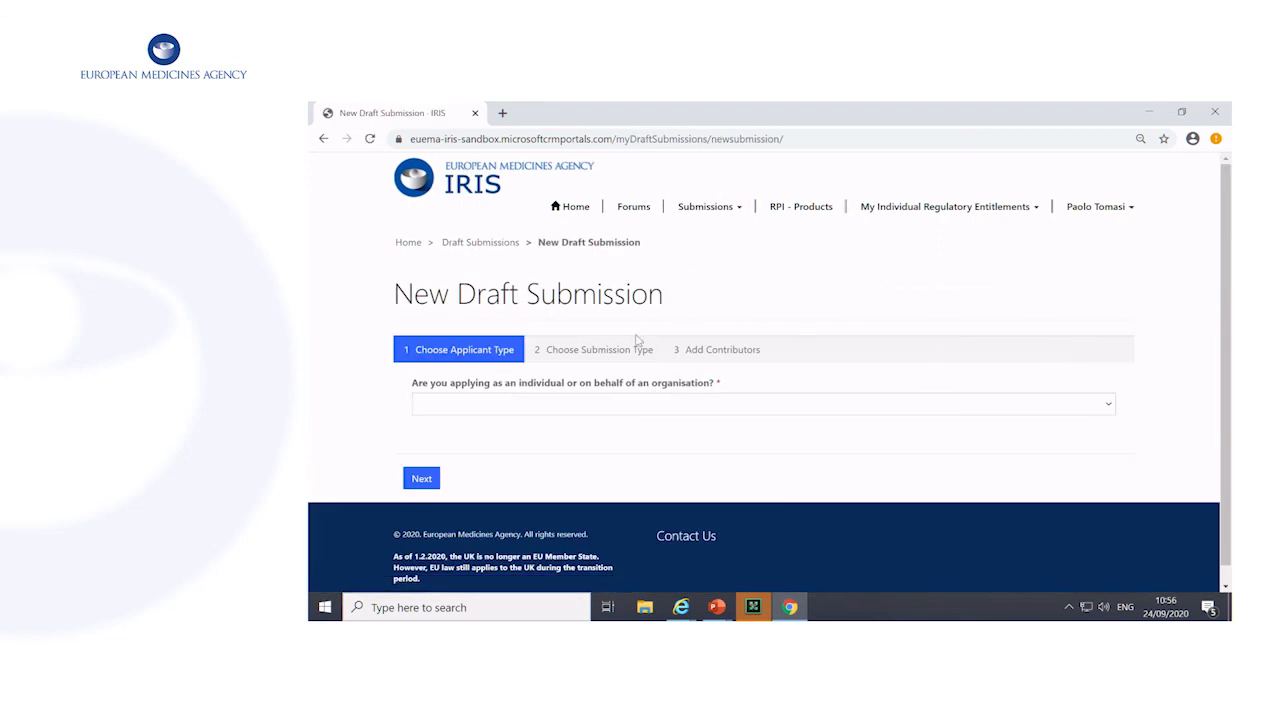
click(745, 405)
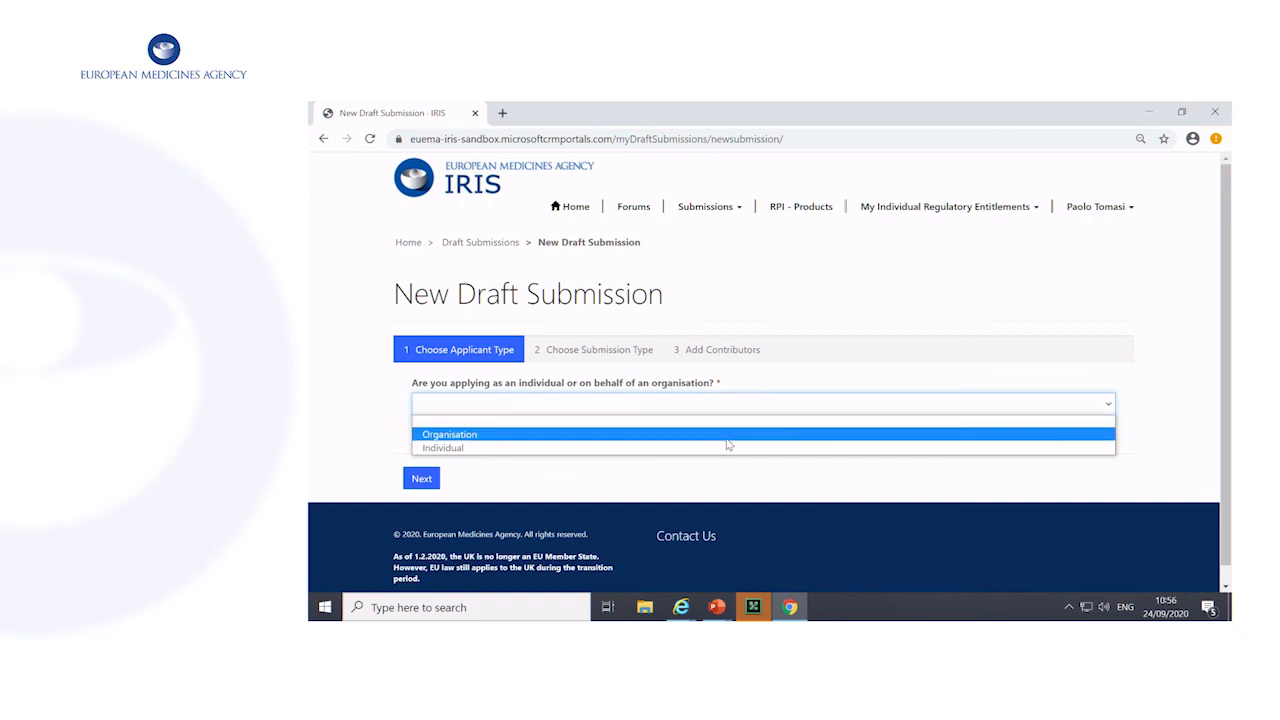
click(730, 447)
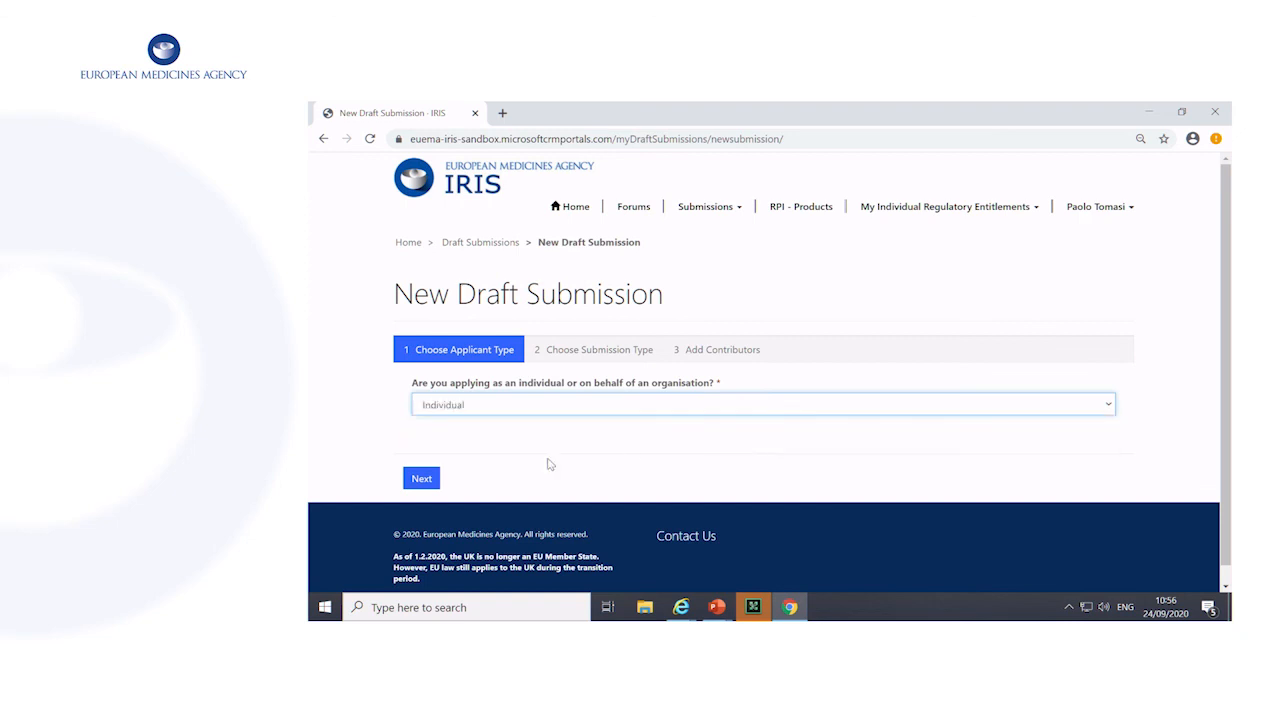
click(432, 481)
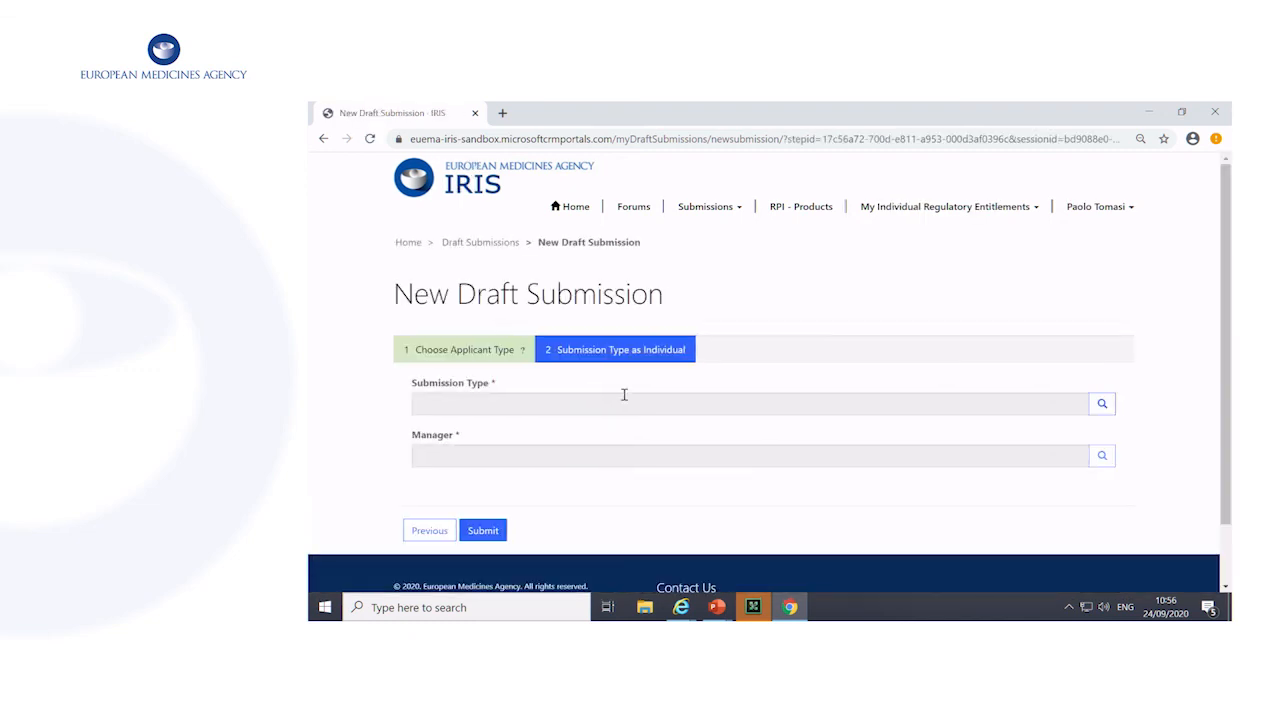
Look up "*product" and set the submission type to Transfer a Research Product
click(1101, 403)
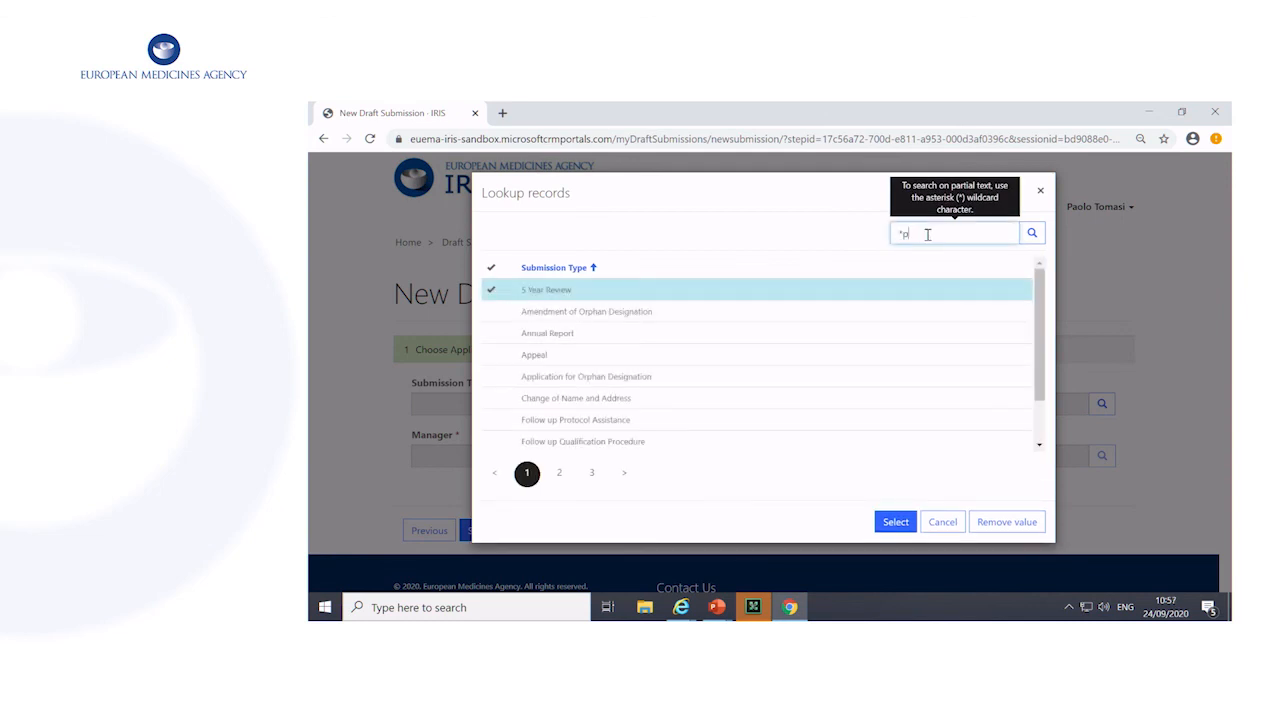
key(Return)
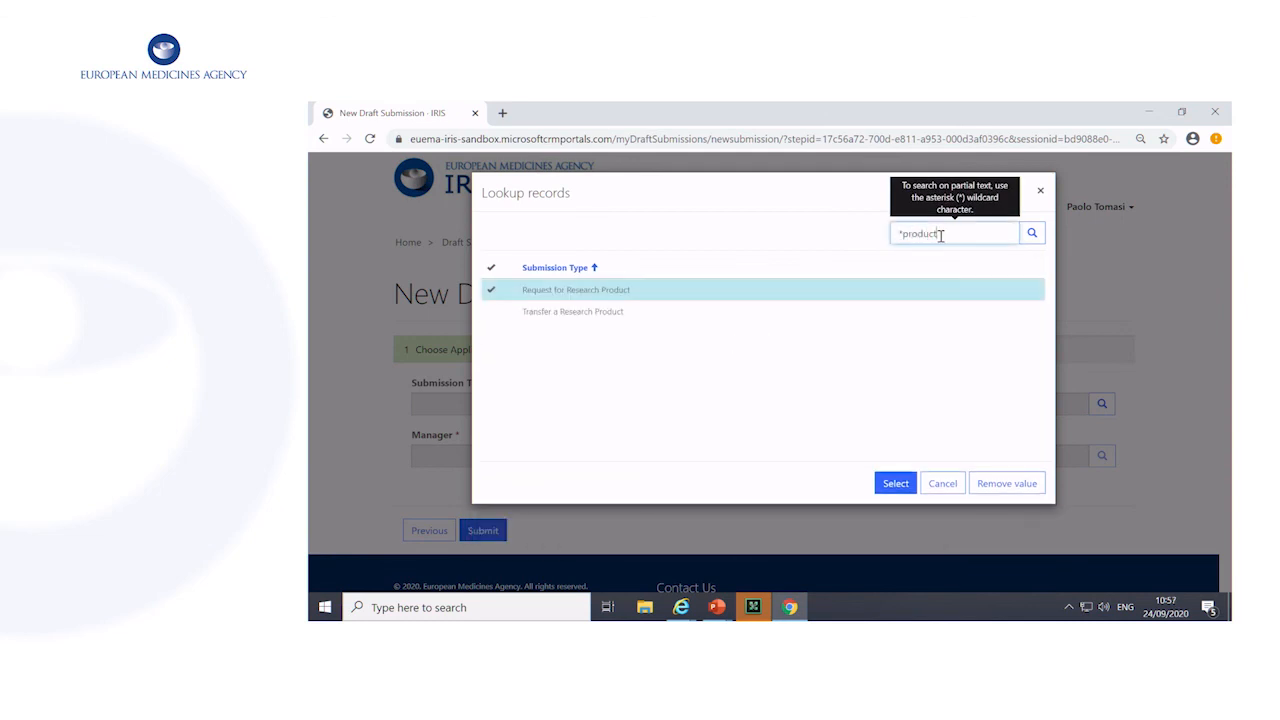
click(683, 314)
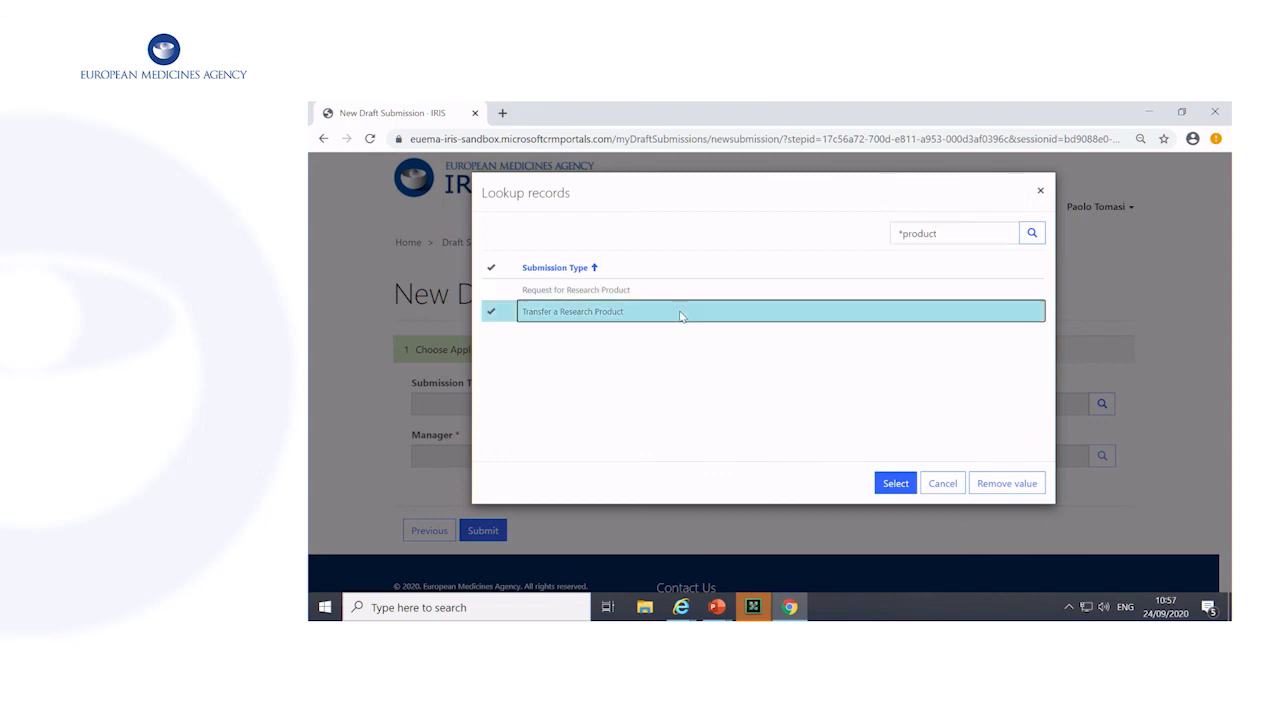
click(884, 484)
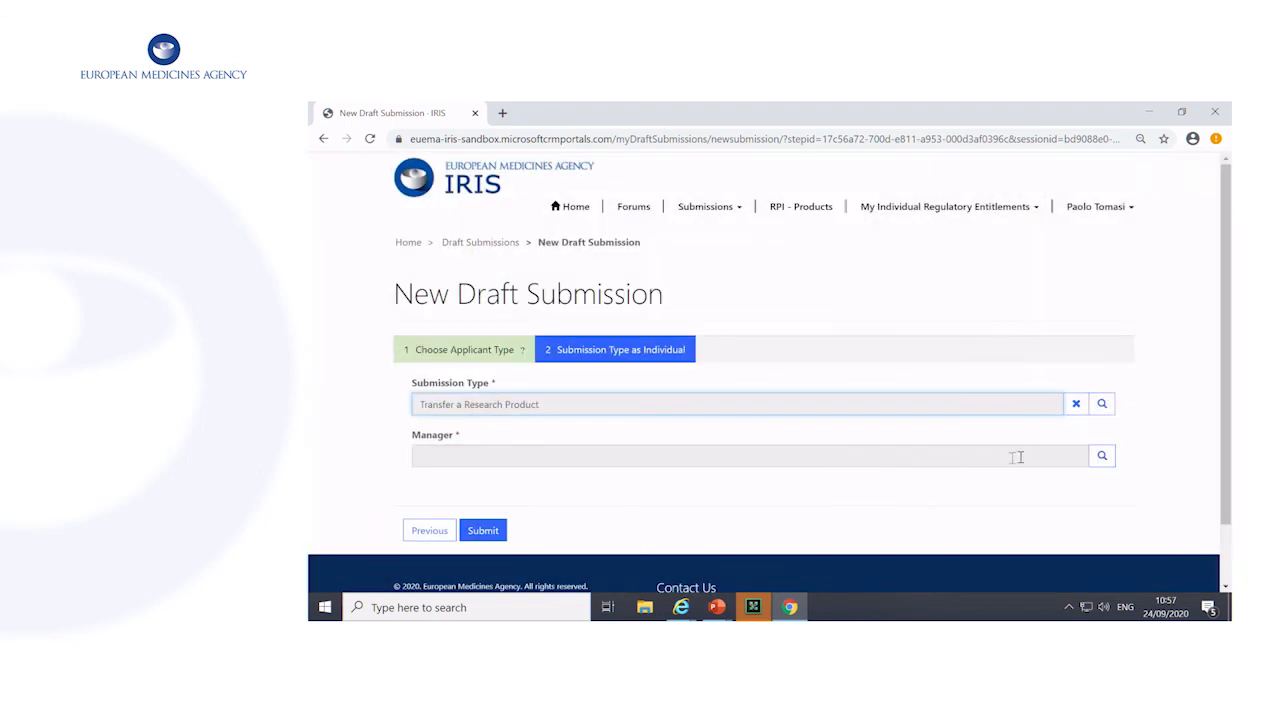
Assign the listed contact as manager and submit the new draft to create its submission form
click(1101, 456)
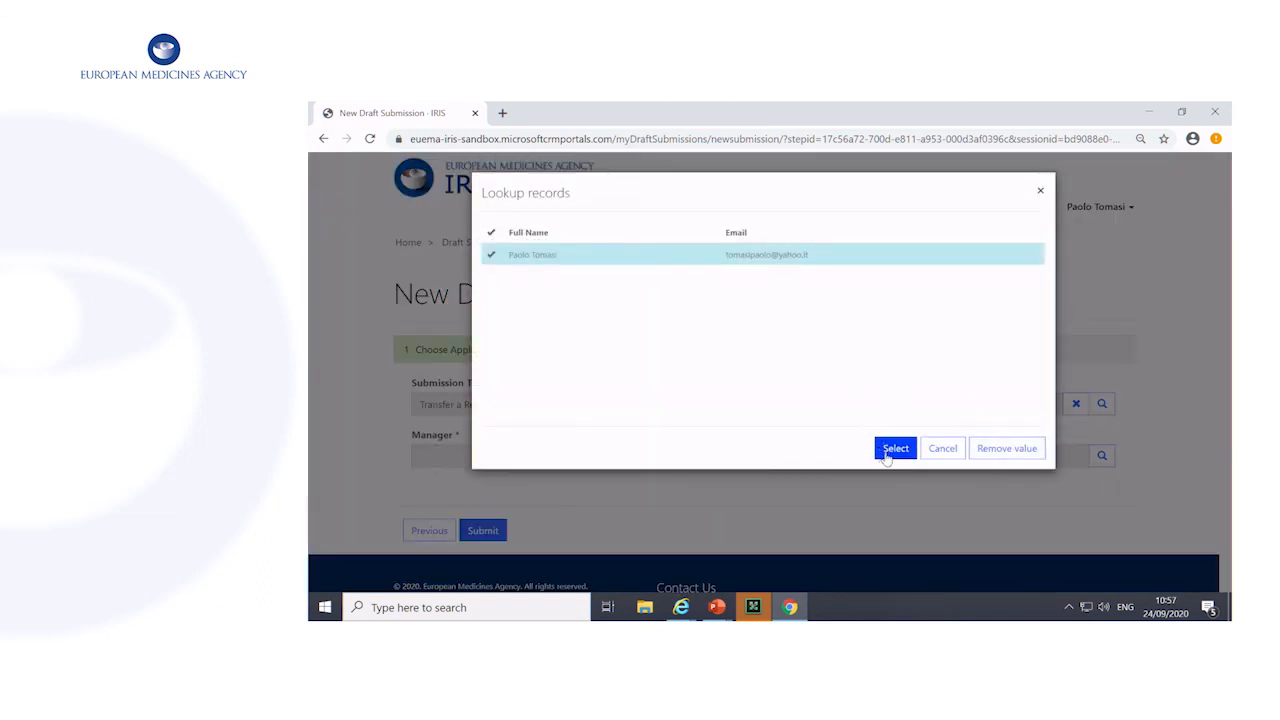
click(890, 450)
click(497, 531)
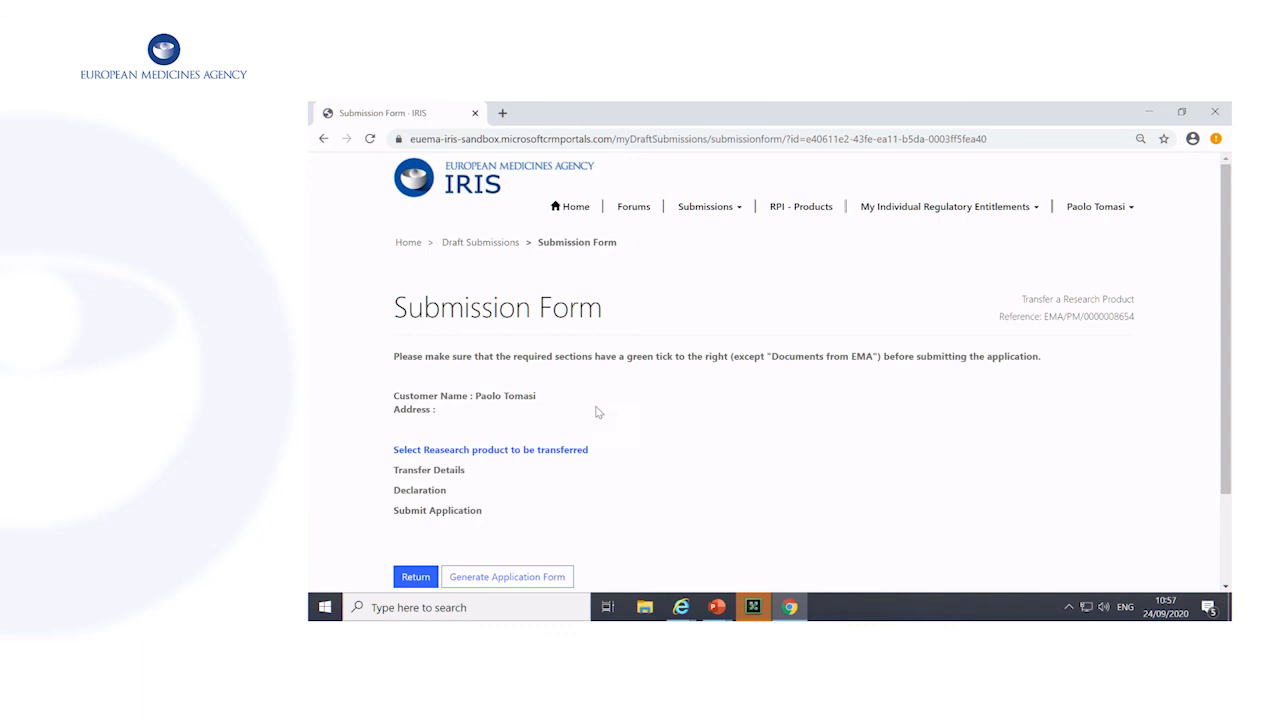
click(531, 456)
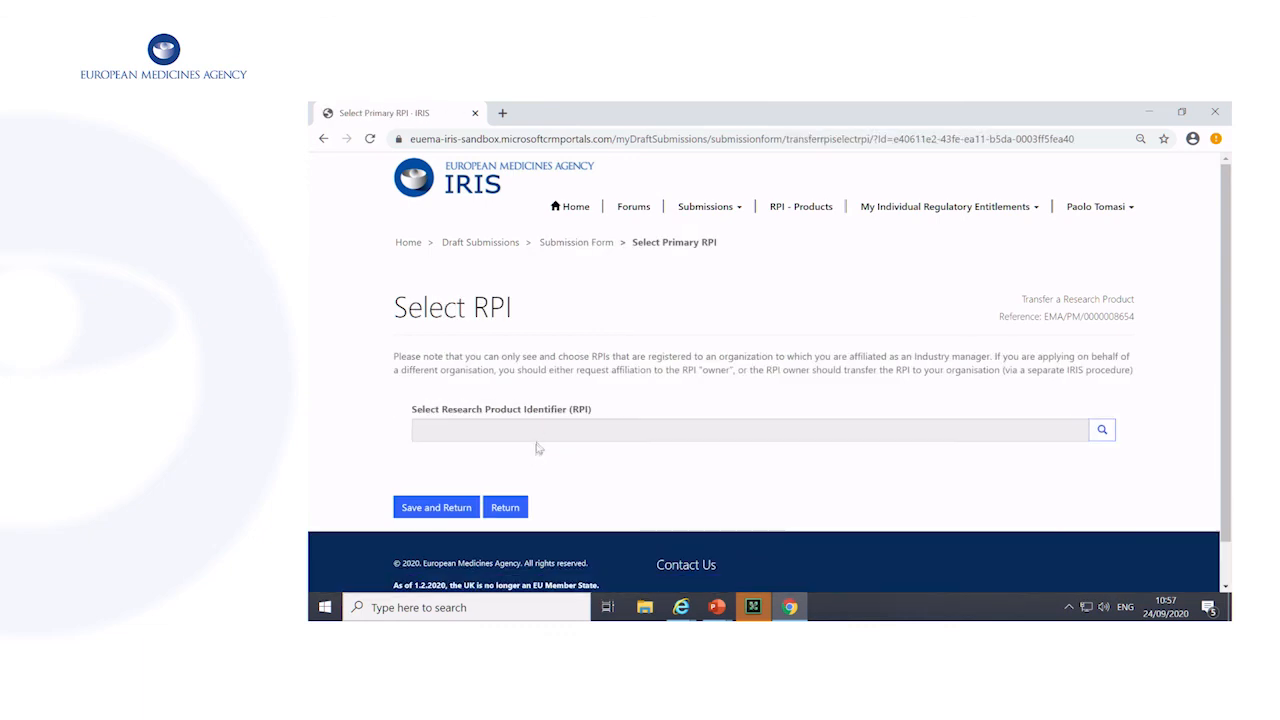
click(550, 431)
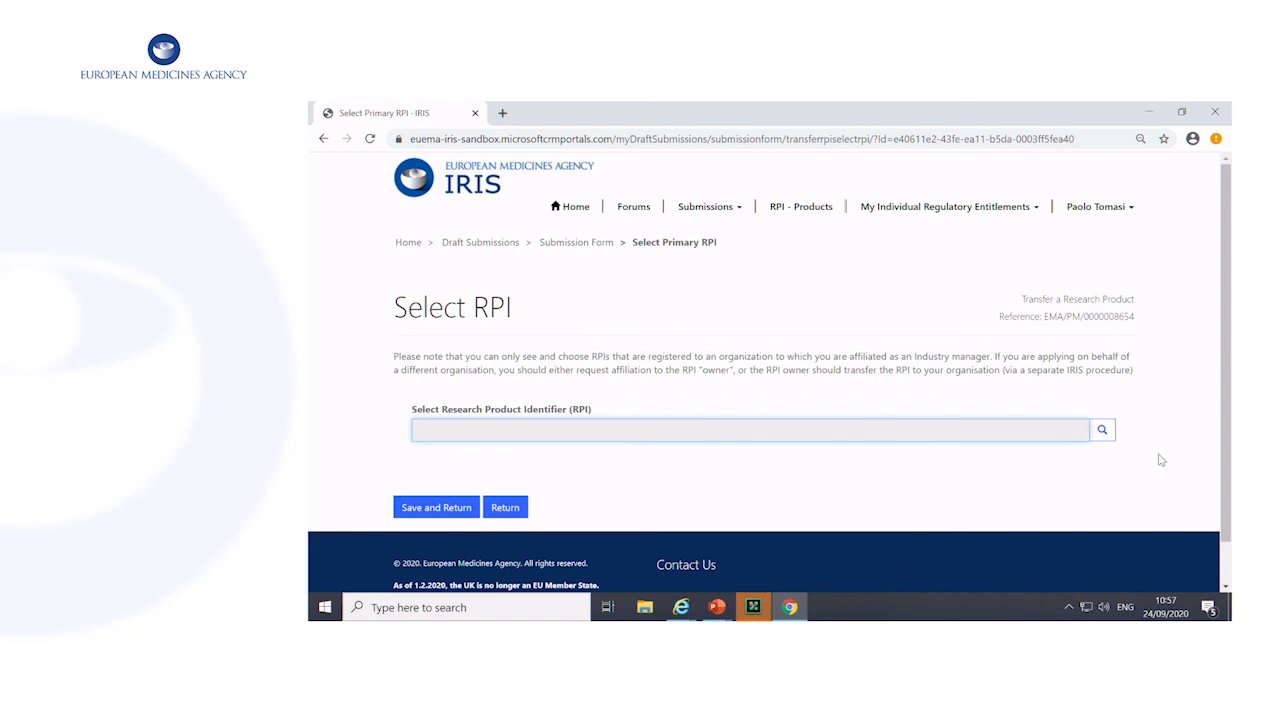
click(1101, 430)
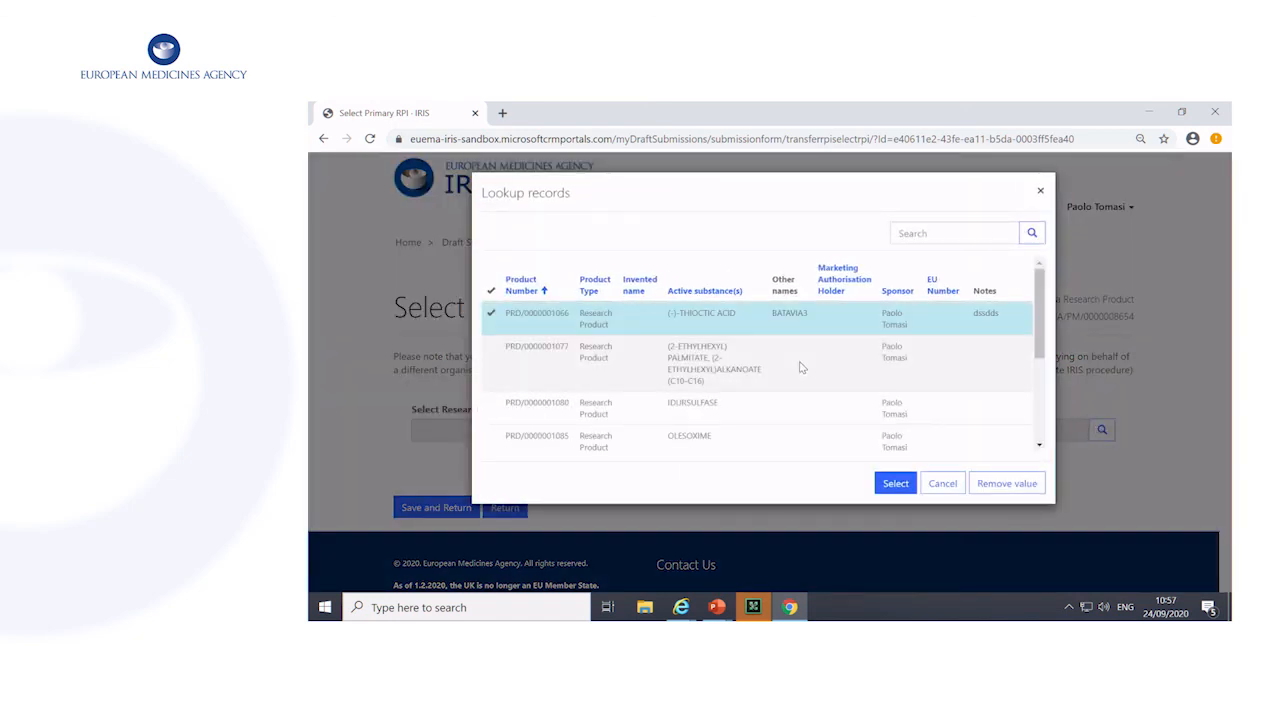
scroll(797, 368, down, 5)
scroll(793, 370, up, 5)
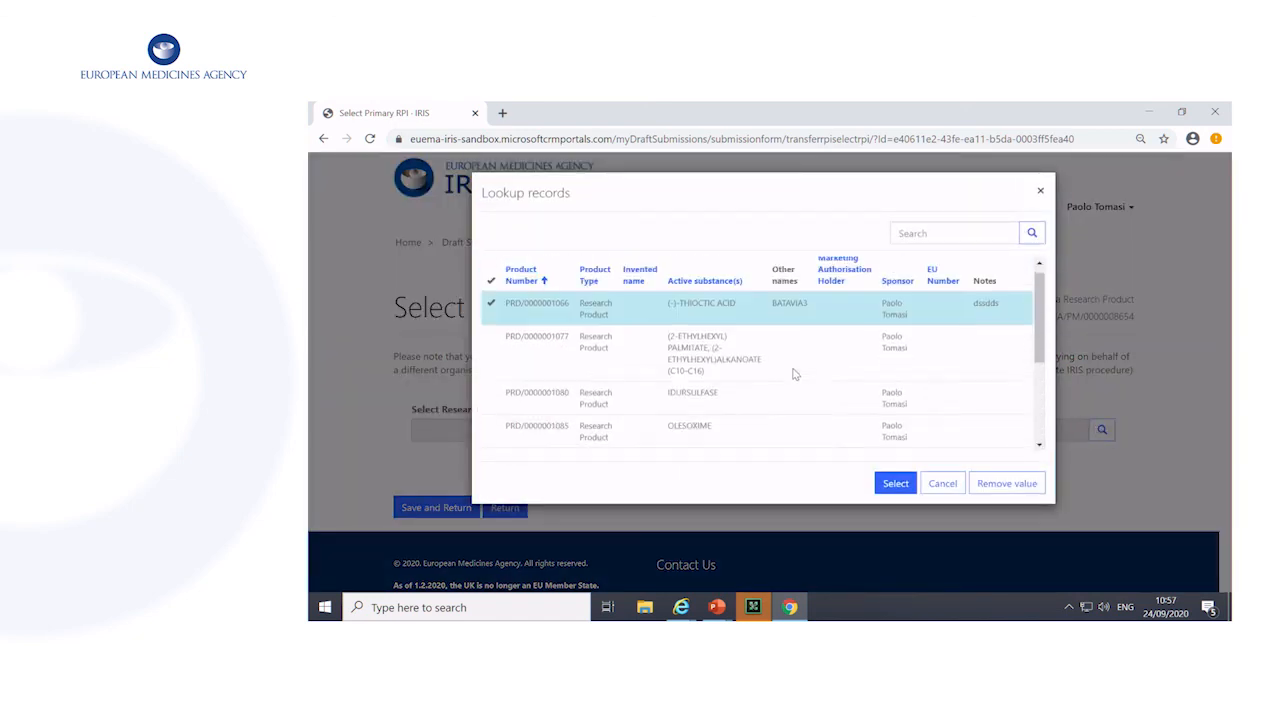
click(527, 360)
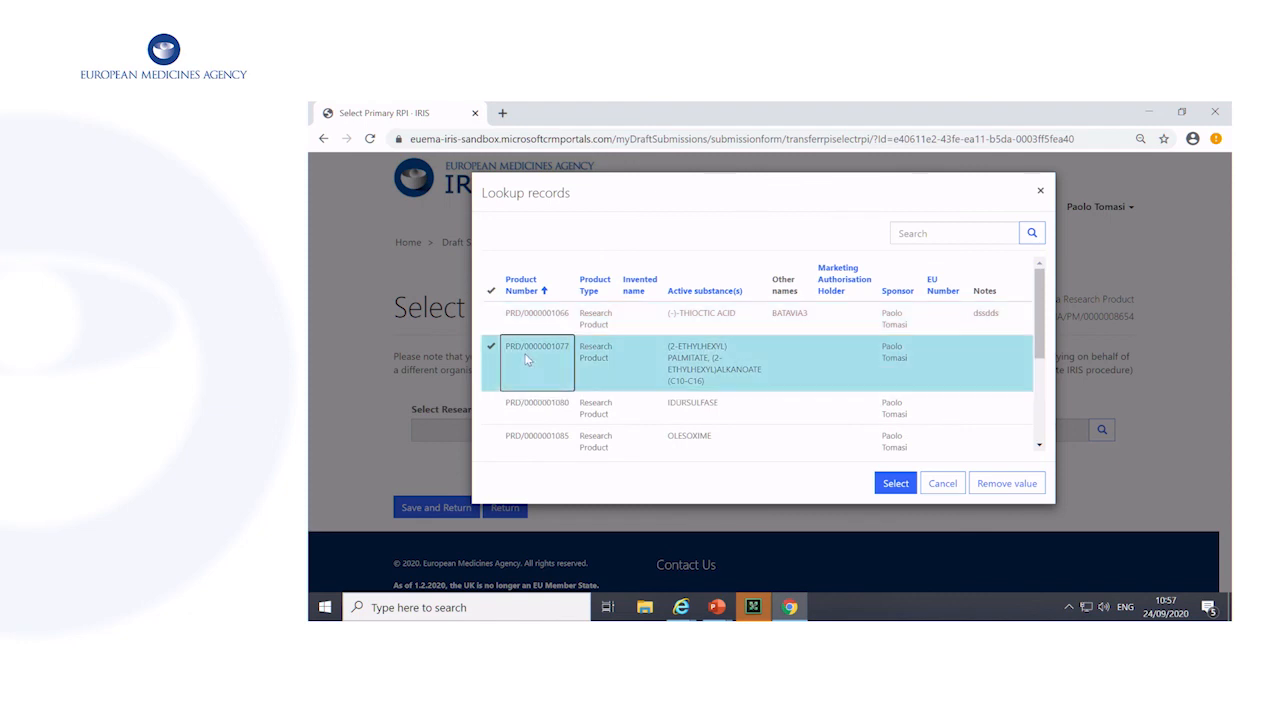
click(530, 404)
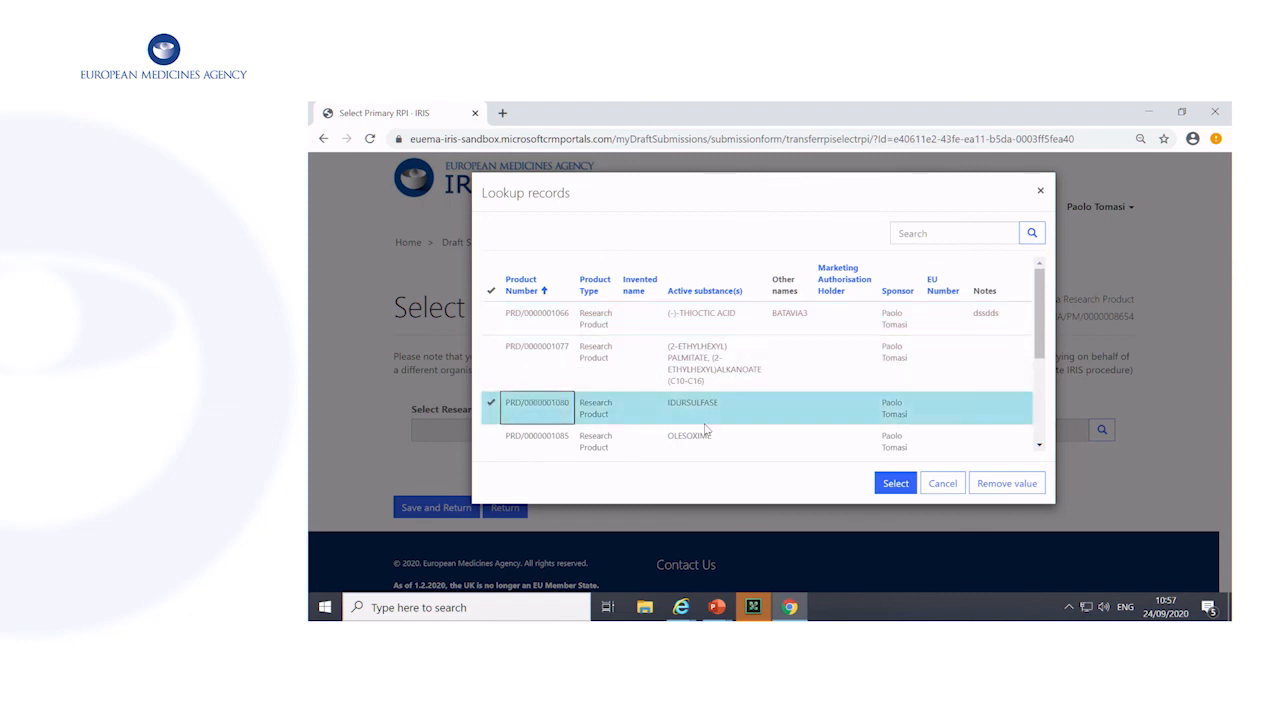
click(906, 488)
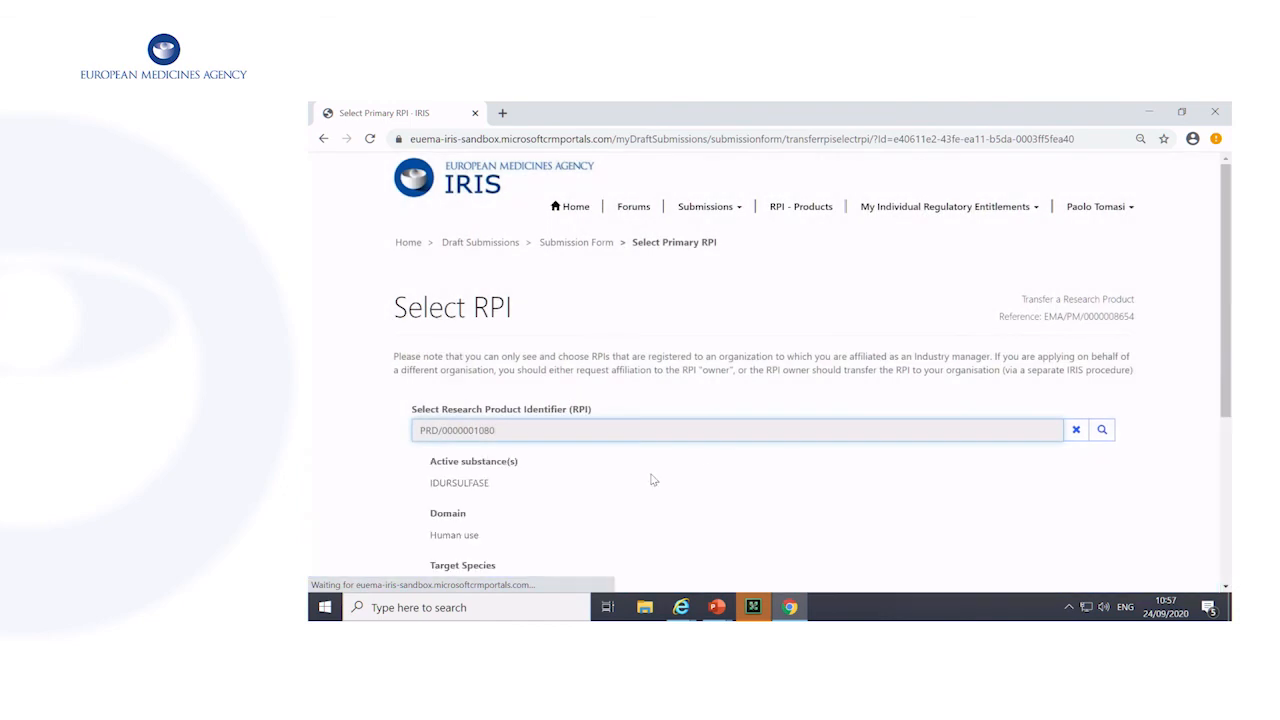
scroll(544, 504, down, 1)
scroll(600, 500, down, 3)
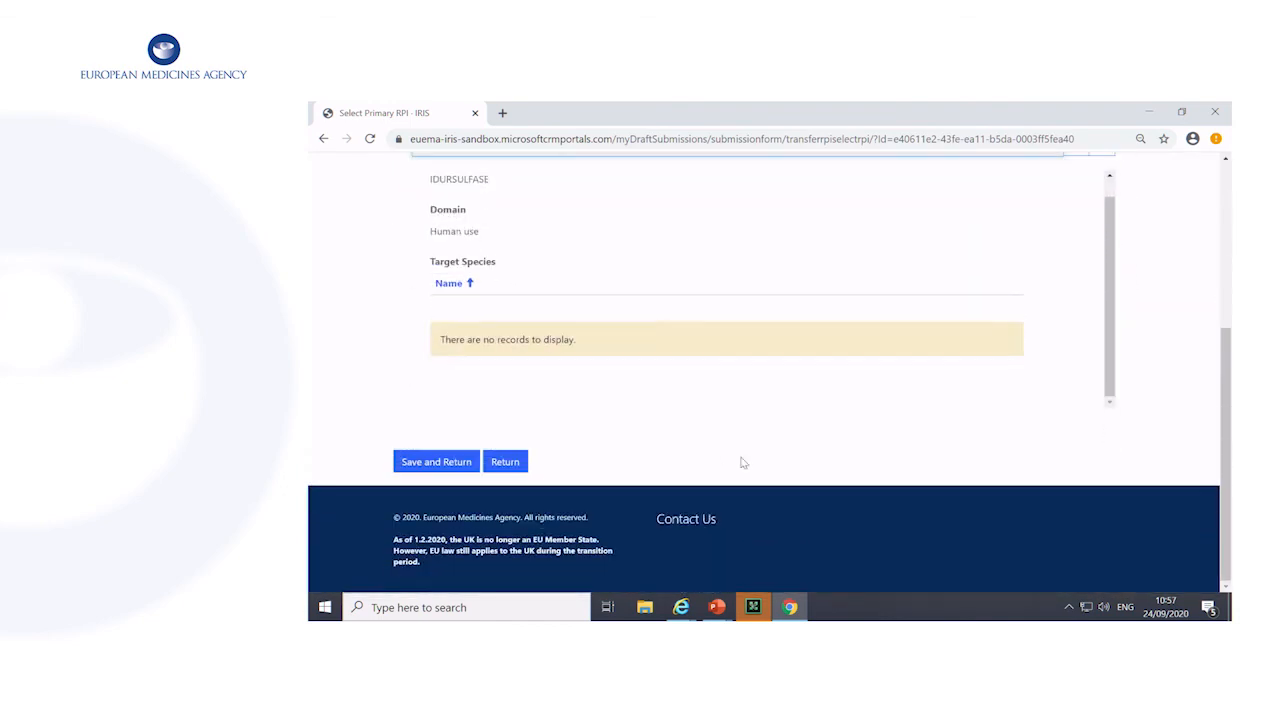
click(446, 464)
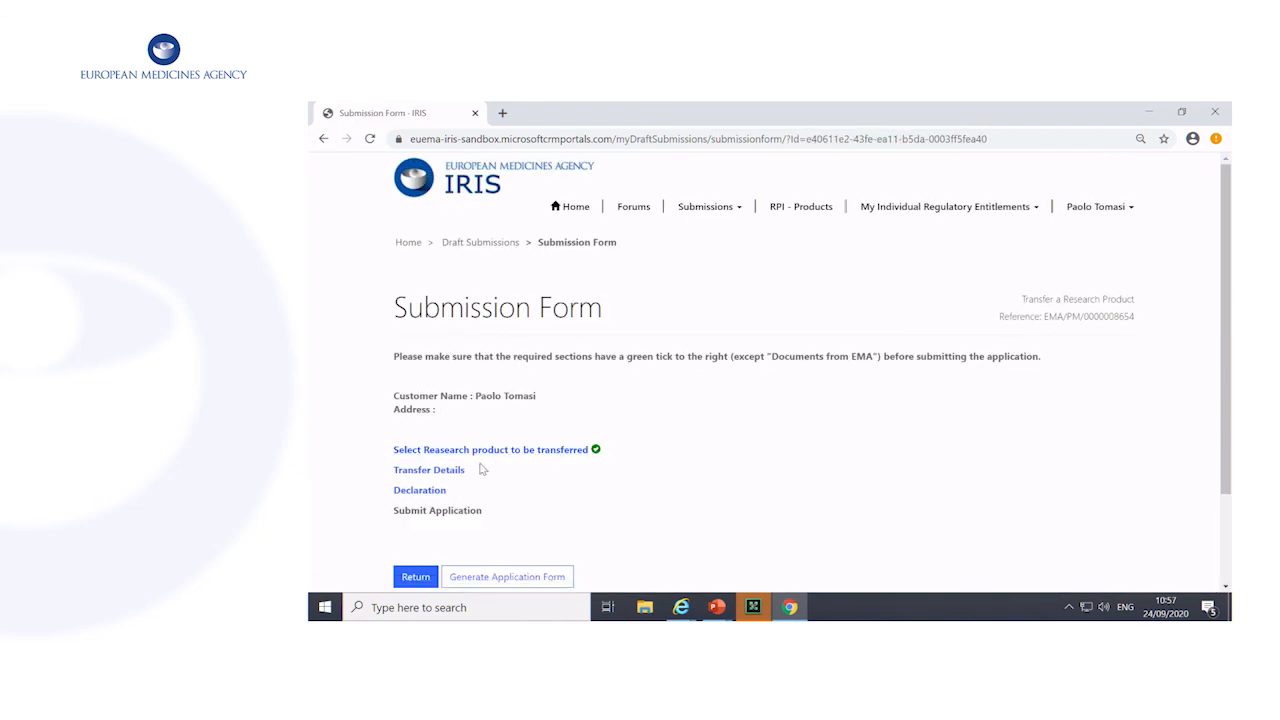
In the transfer details, set the new sponsor type to Organisation
click(453, 471)
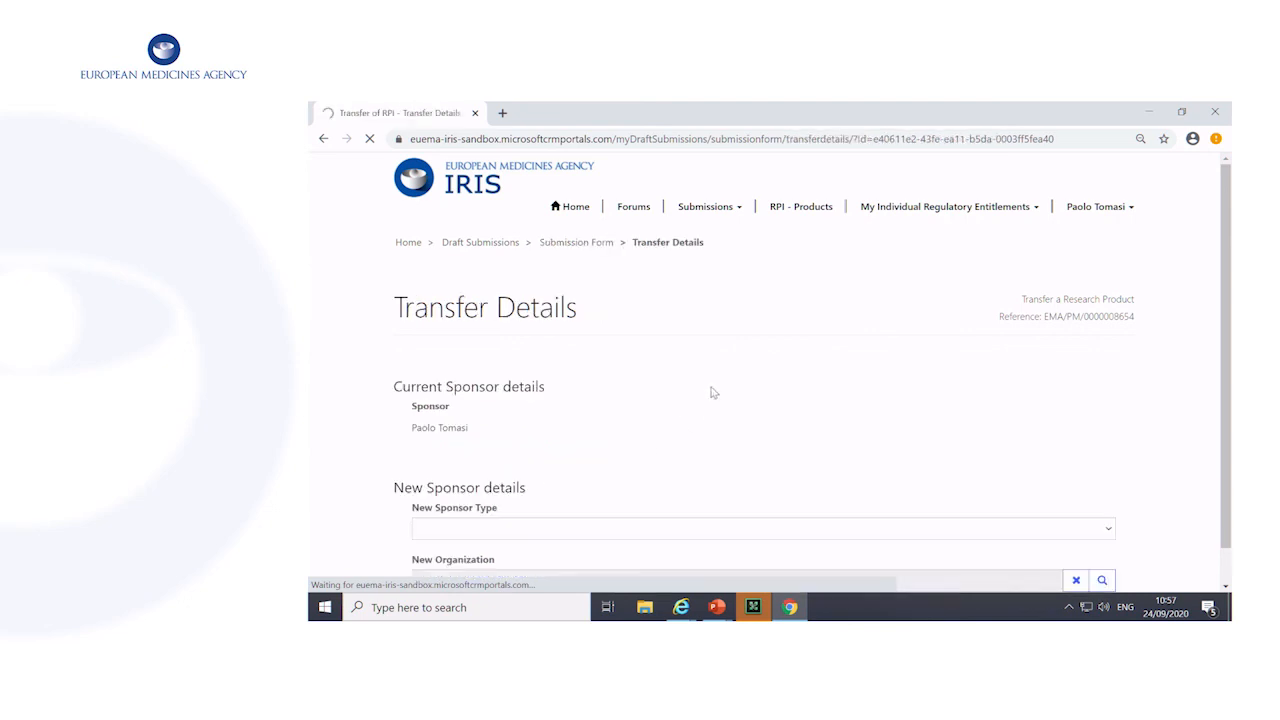
scroll(735, 450, down, 2)
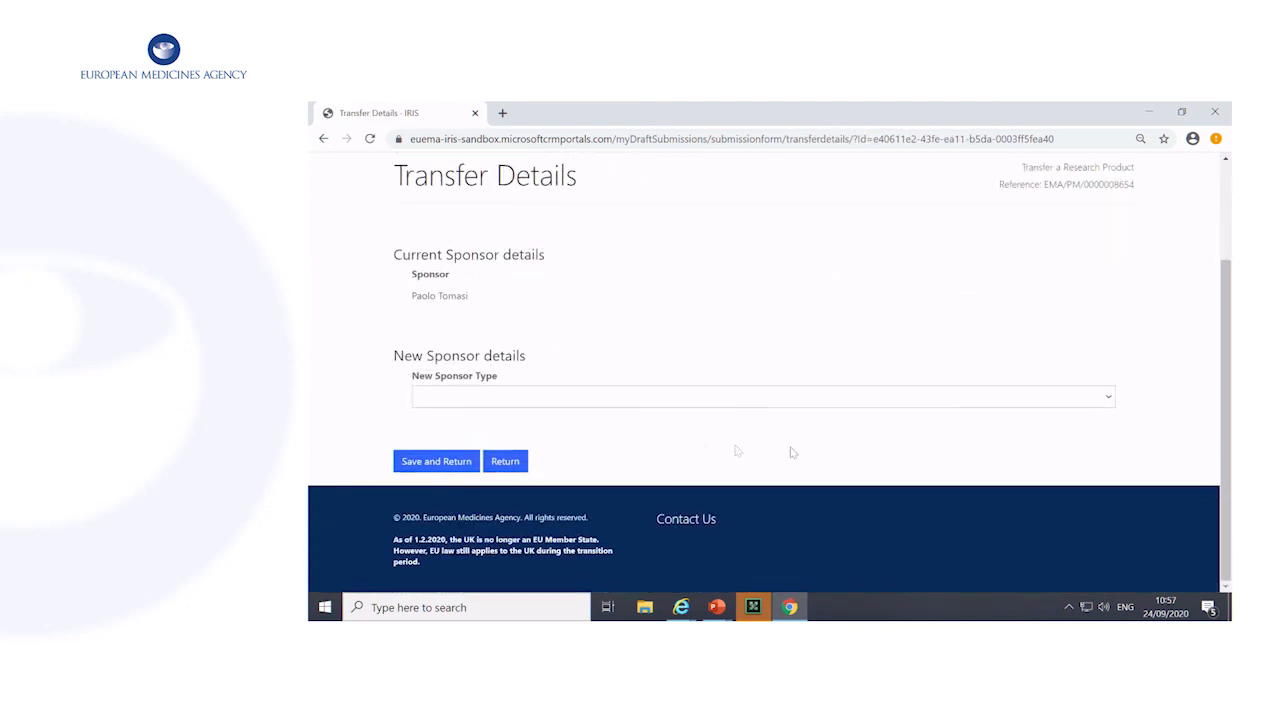
click(1108, 400)
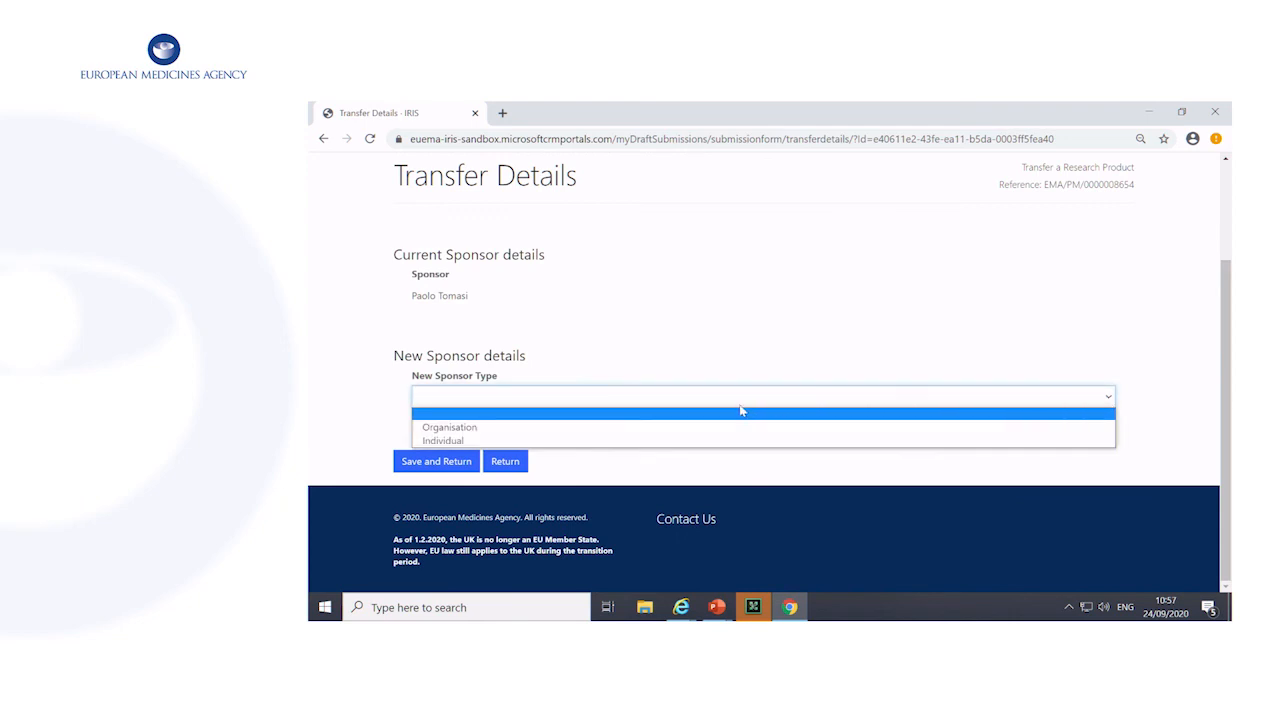
click(665, 428)
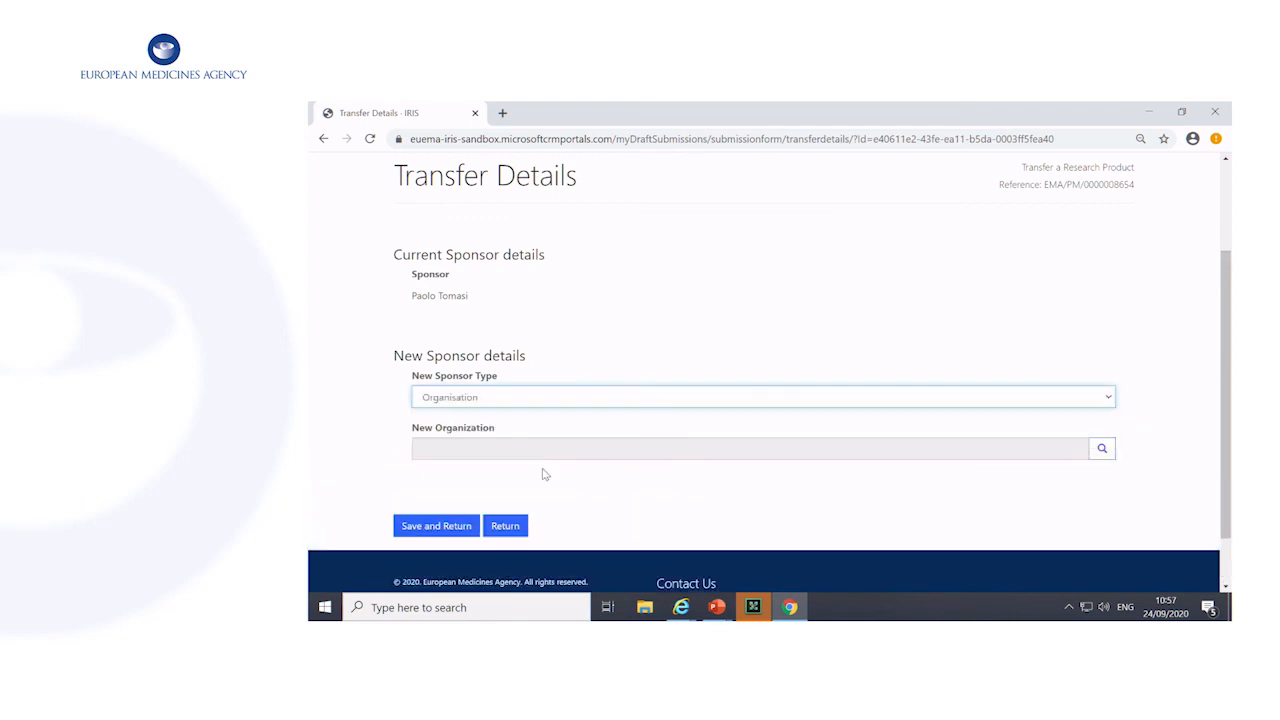
Look up "european medicines agency", choose the last listed European Medicines Agency record as the new organisation, and save the transfer details
click(1101, 449)
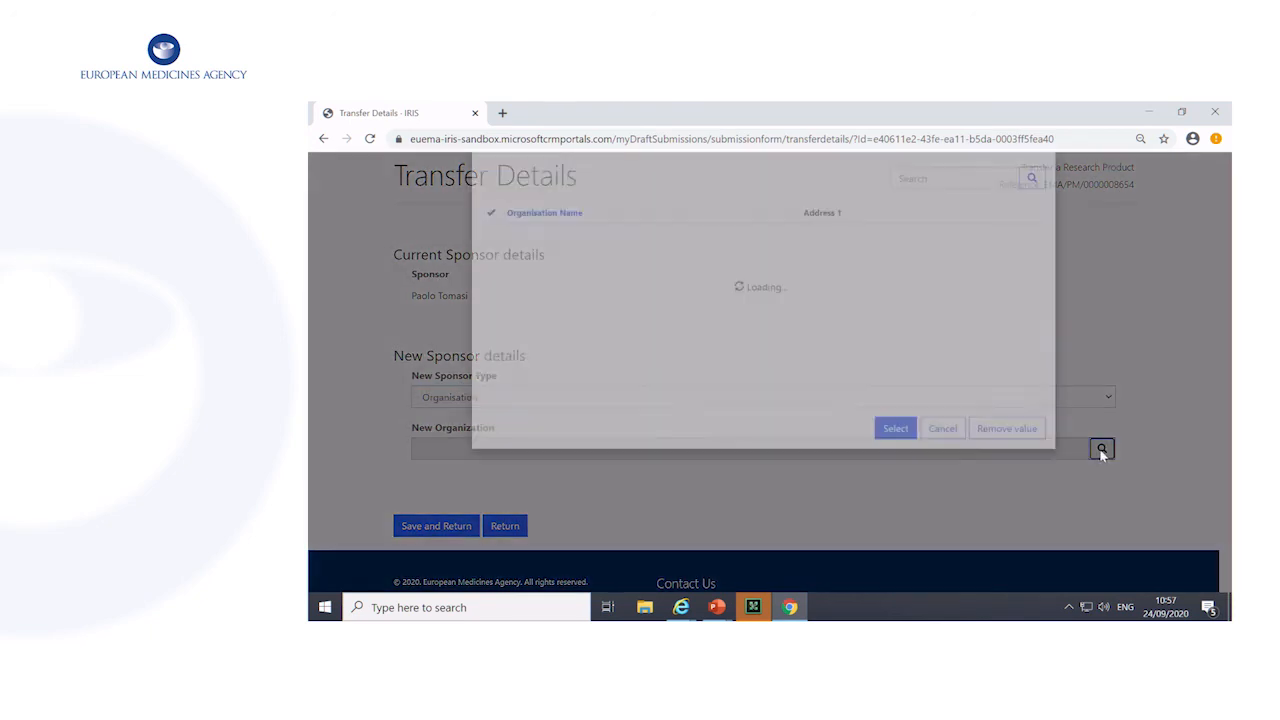
click(925, 229)
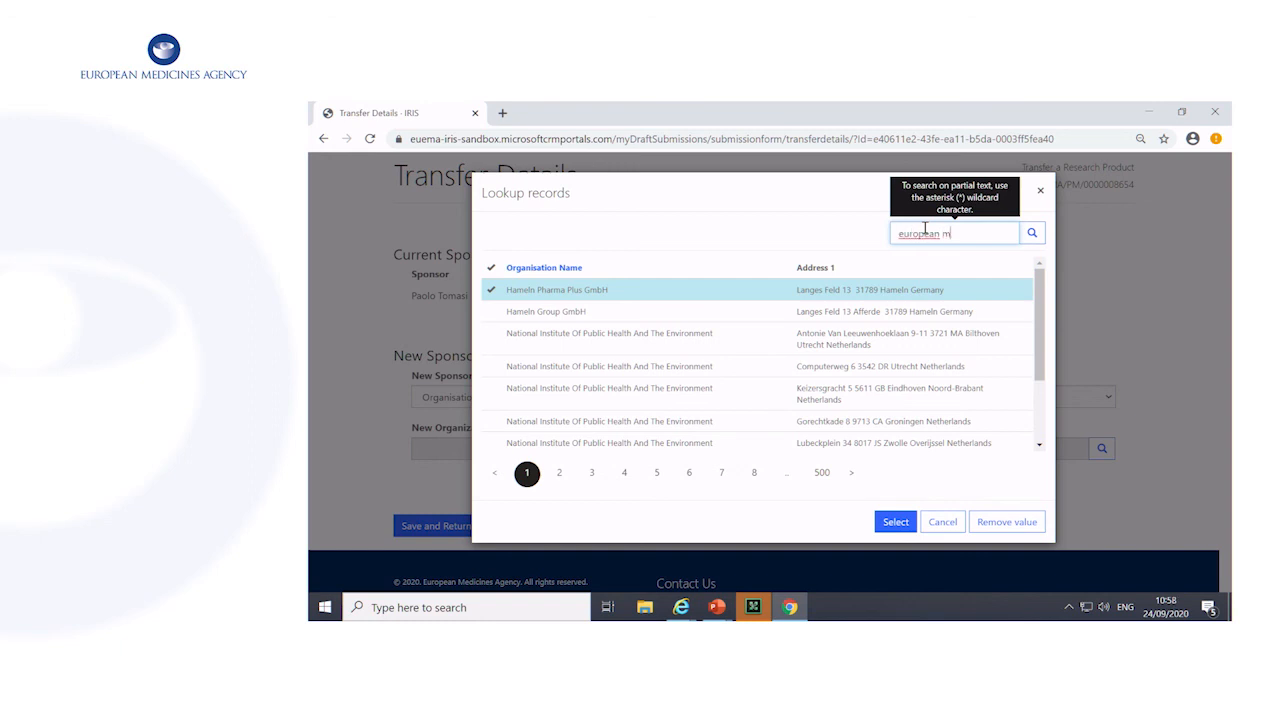
text(european medicines agency)
key(Return)
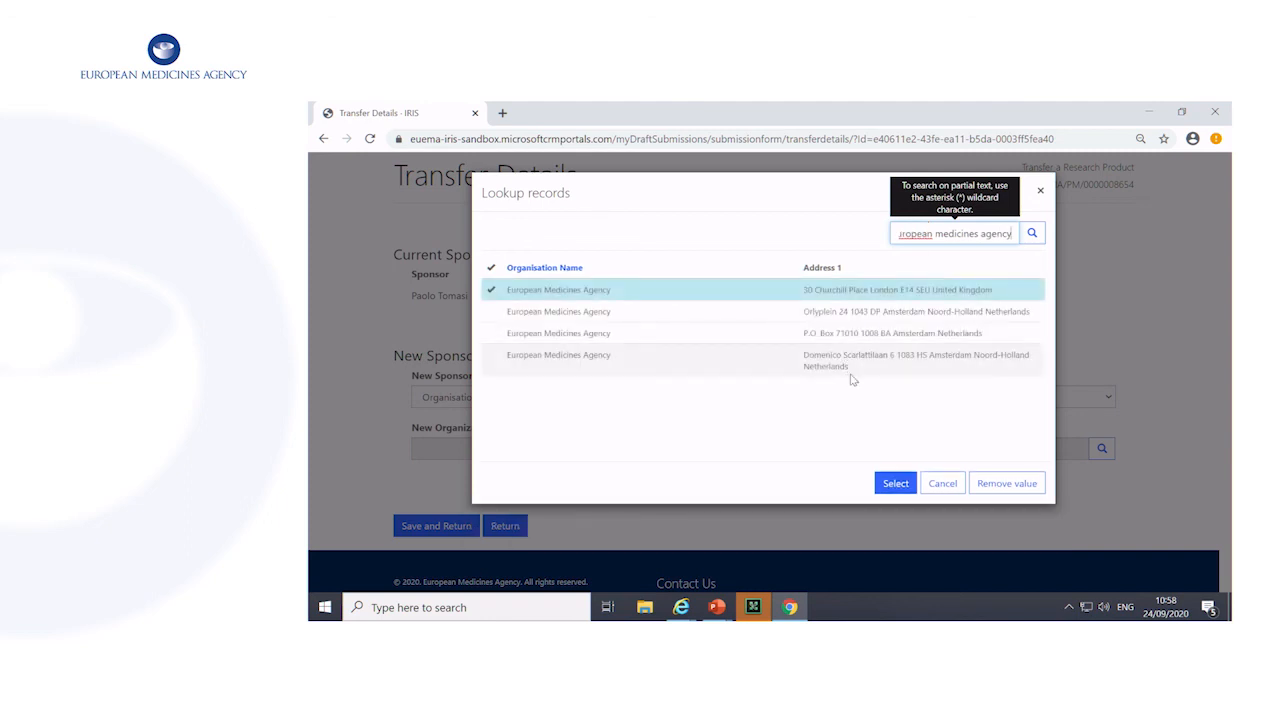
click(840, 366)
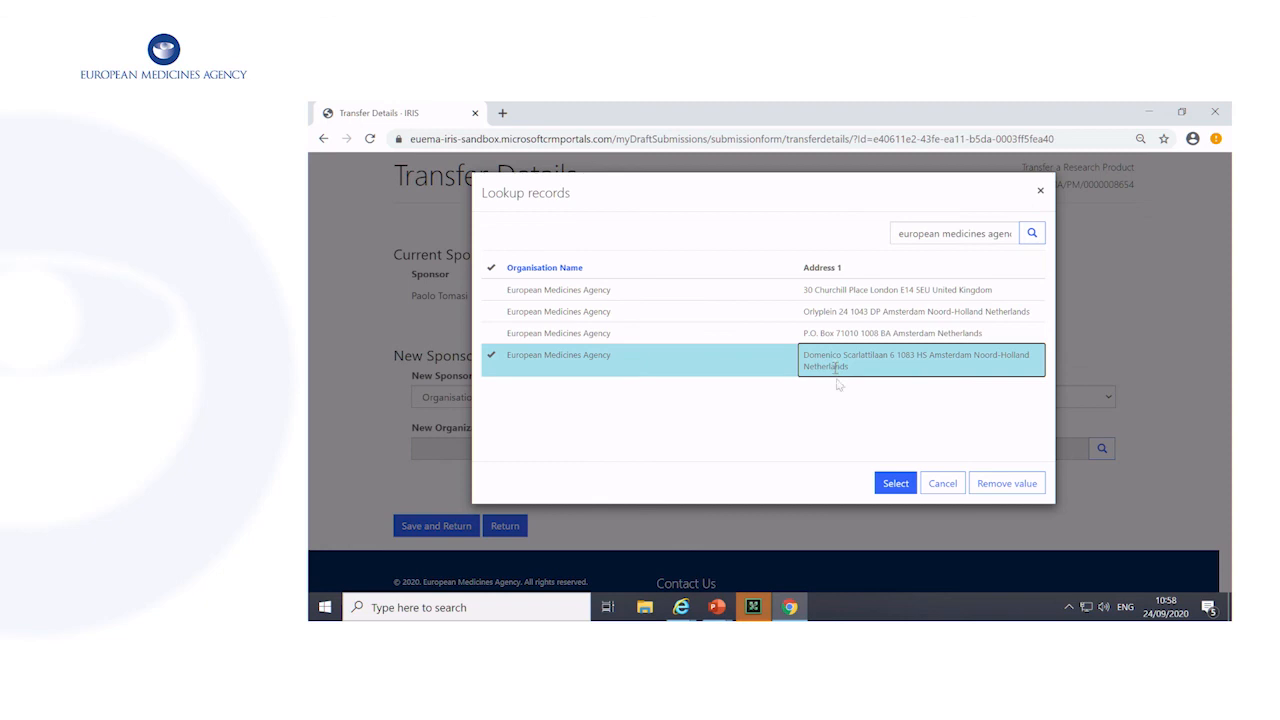
click(895, 484)
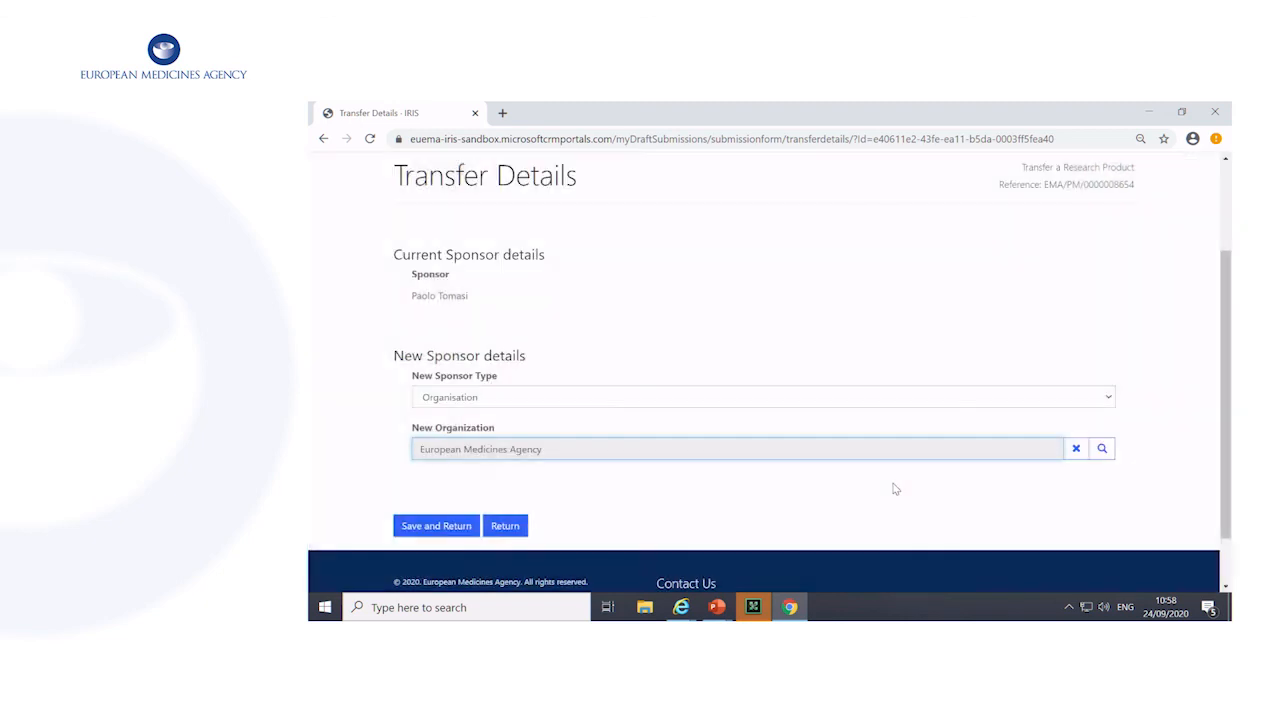
scroll(557, 477, down, 2)
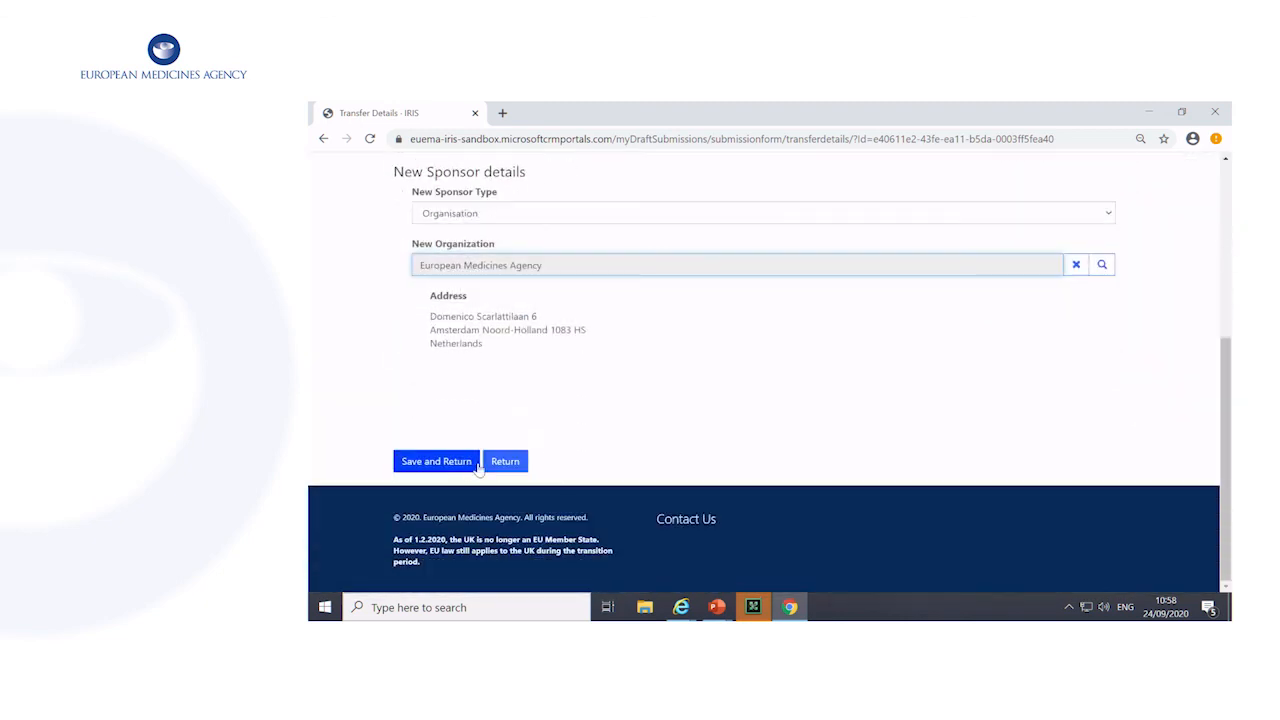
click(446, 462)
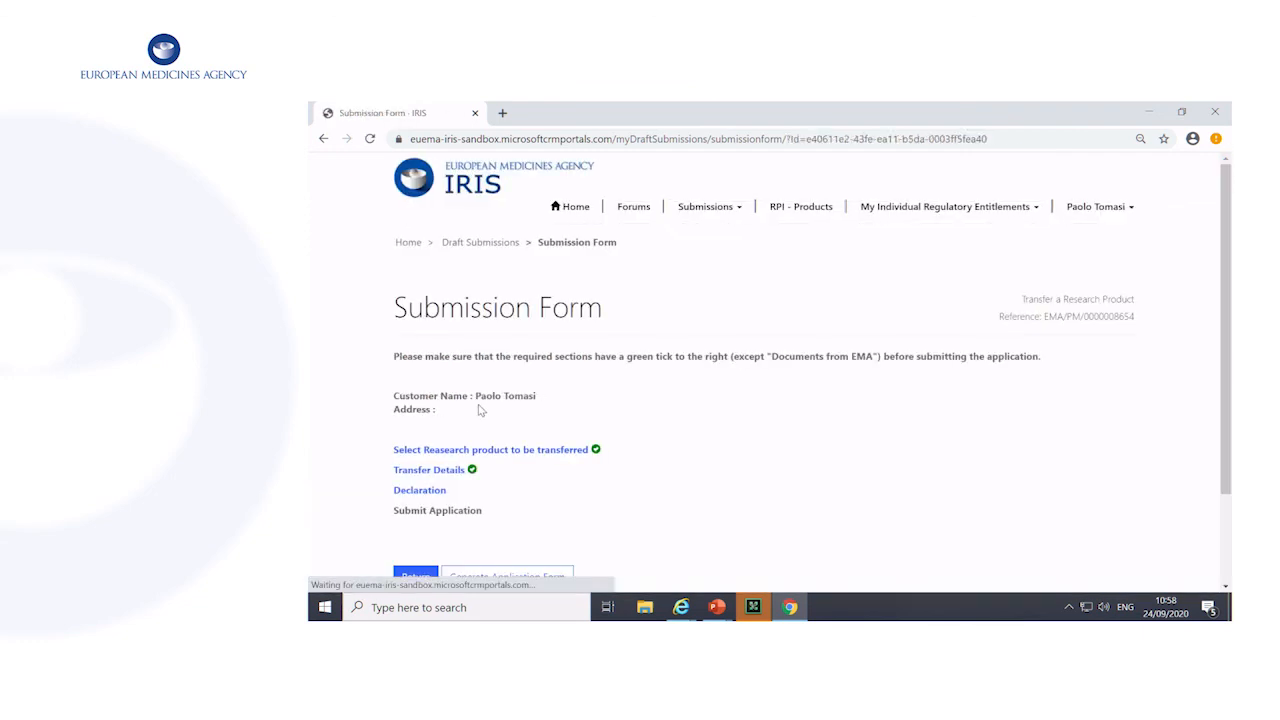
Confirm in the declaration that the application content is accurate and agreed, and save it
click(421, 491)
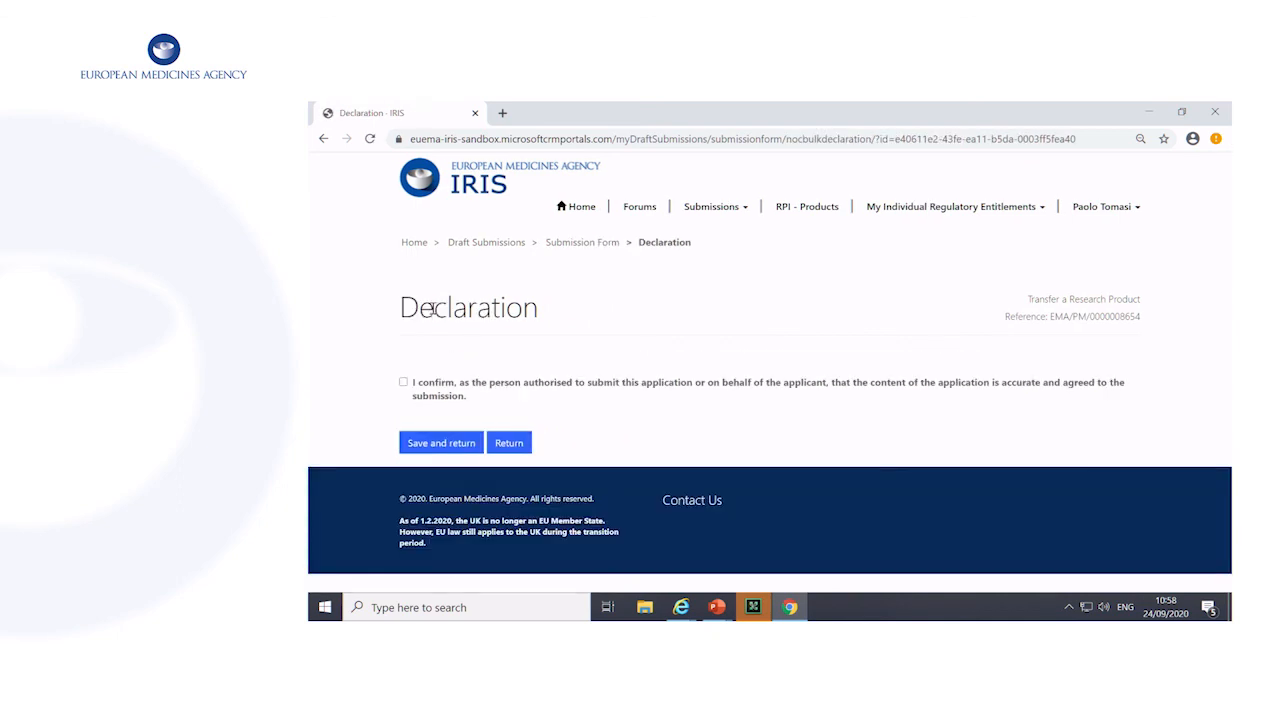
click(404, 385)
click(447, 440)
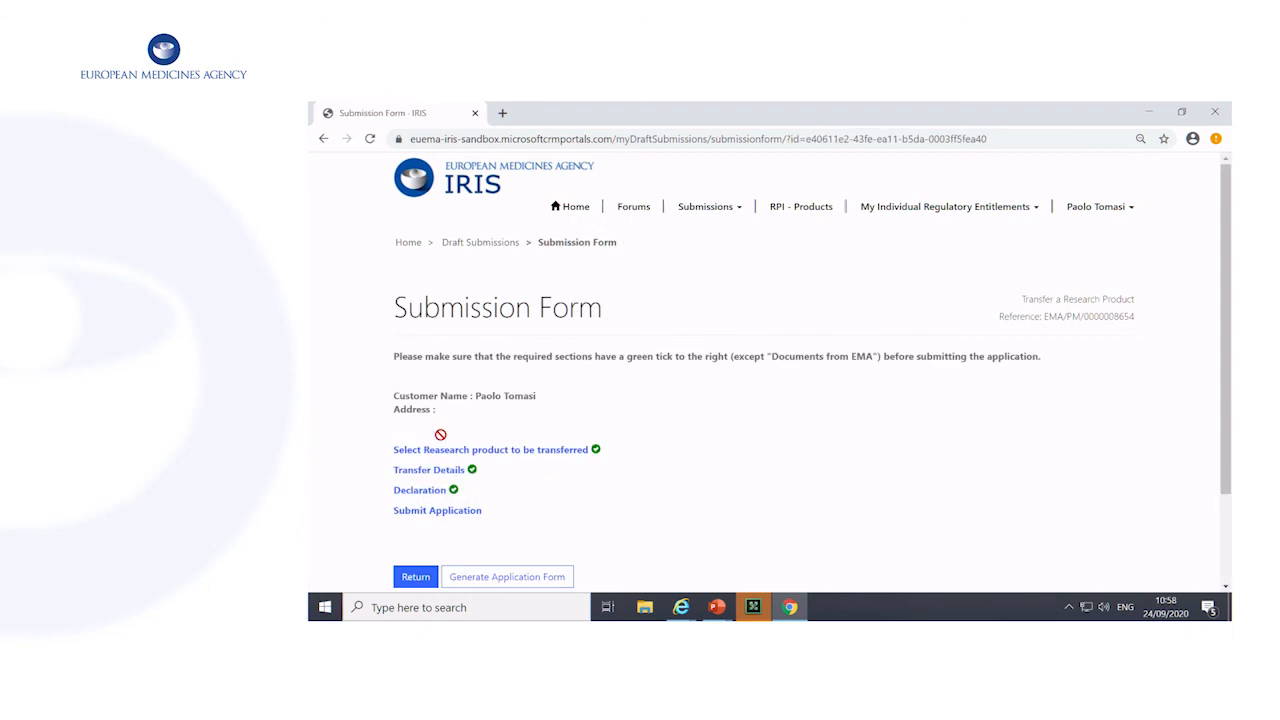
Confirm agreement with the submission and submit the Transfer a Research Product application
click(448, 512)
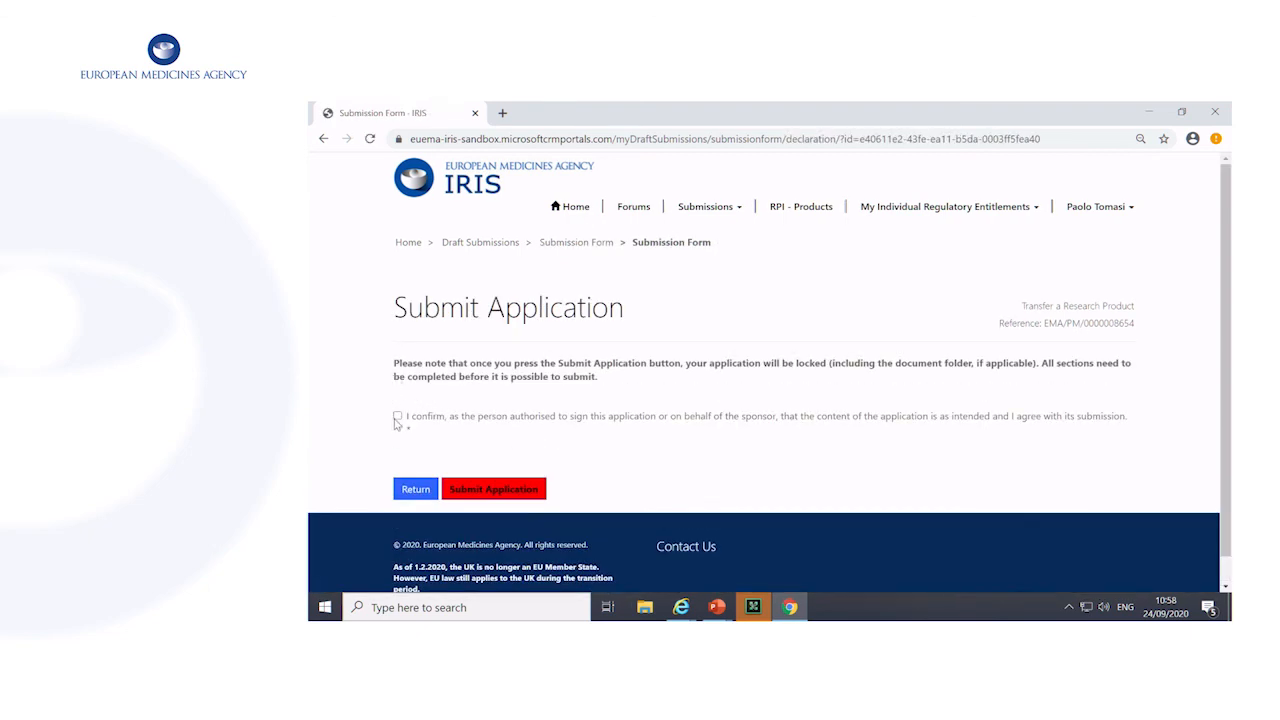
click(510, 490)
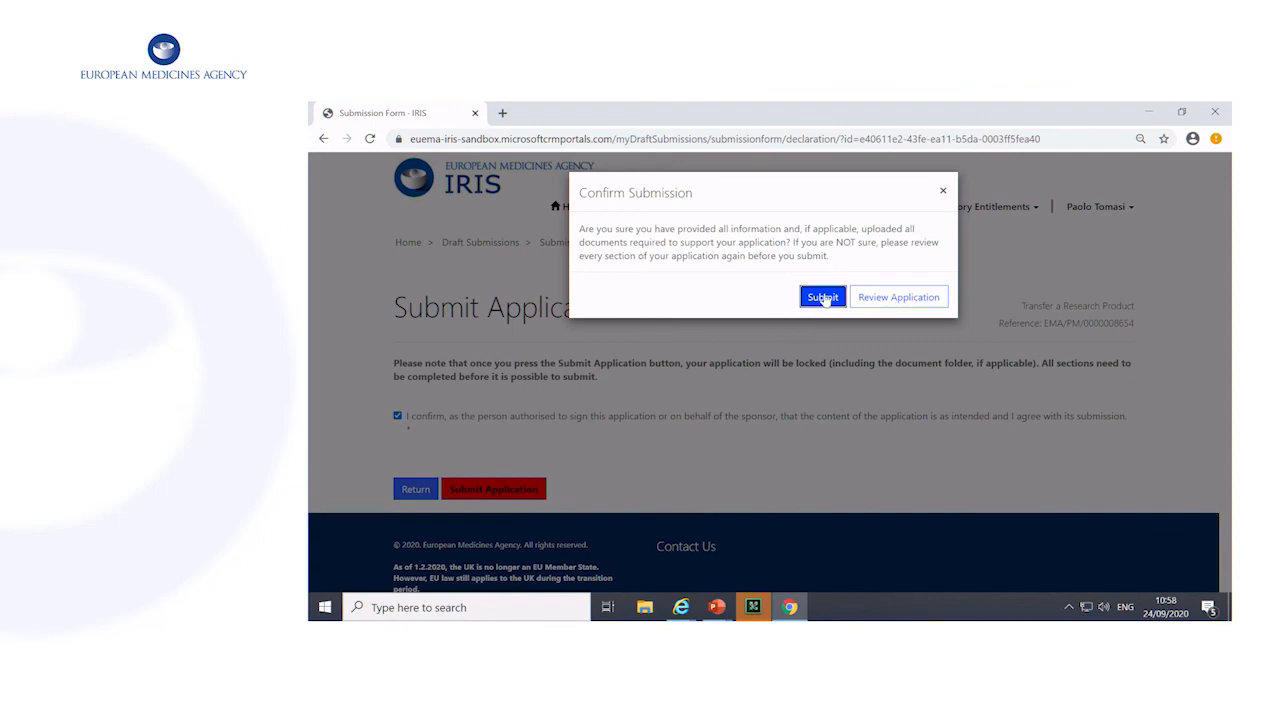
click(823, 298)
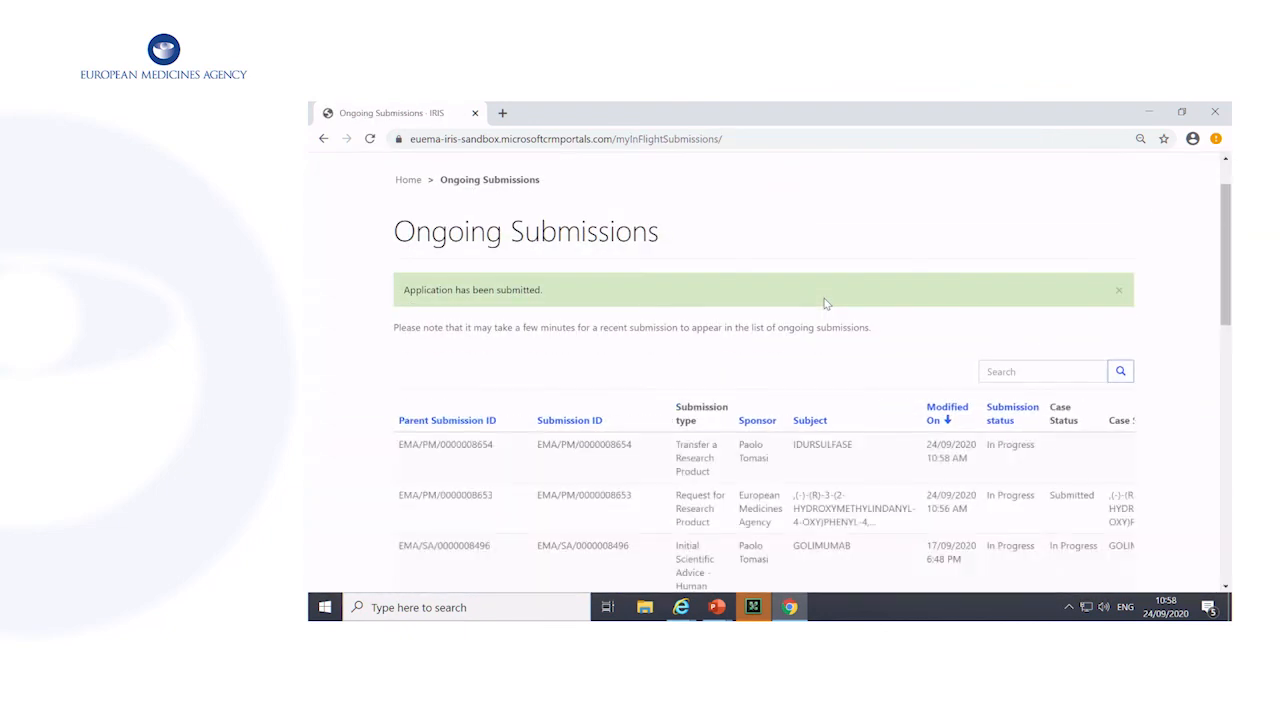
scroll(787, 310, down, 1)
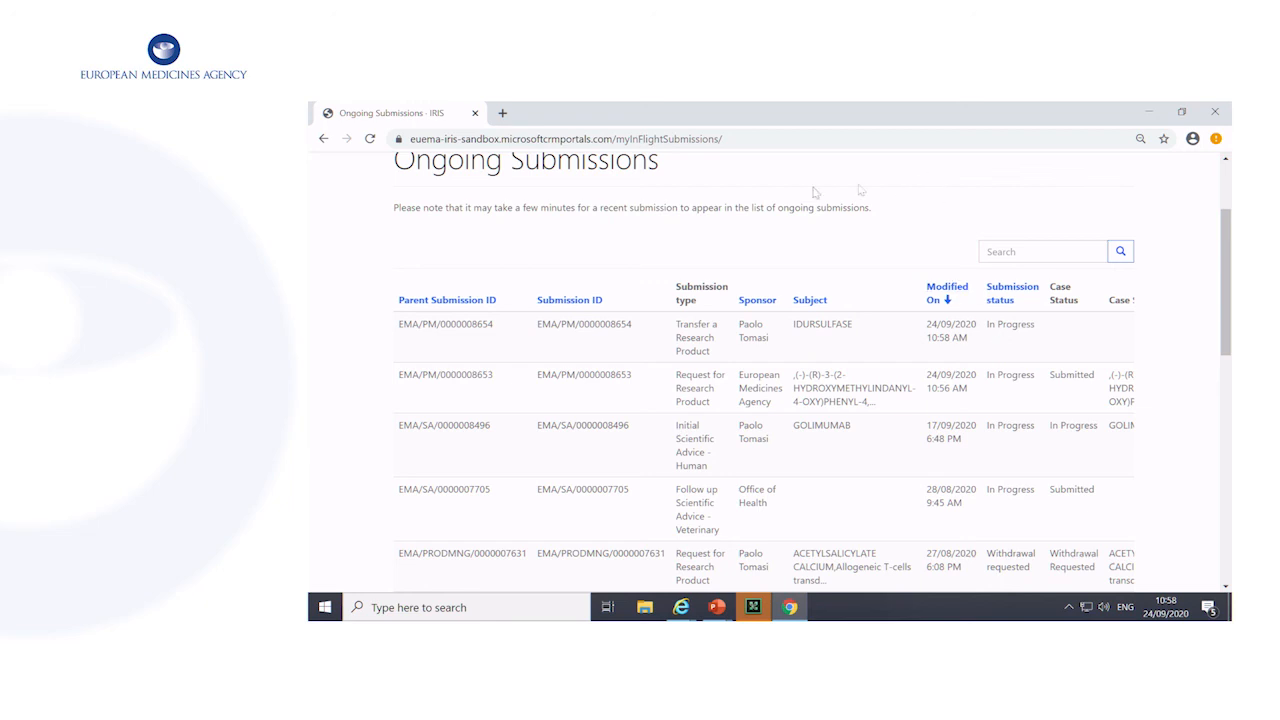
scroll(760, 203, up, 2)
click(730, 212)
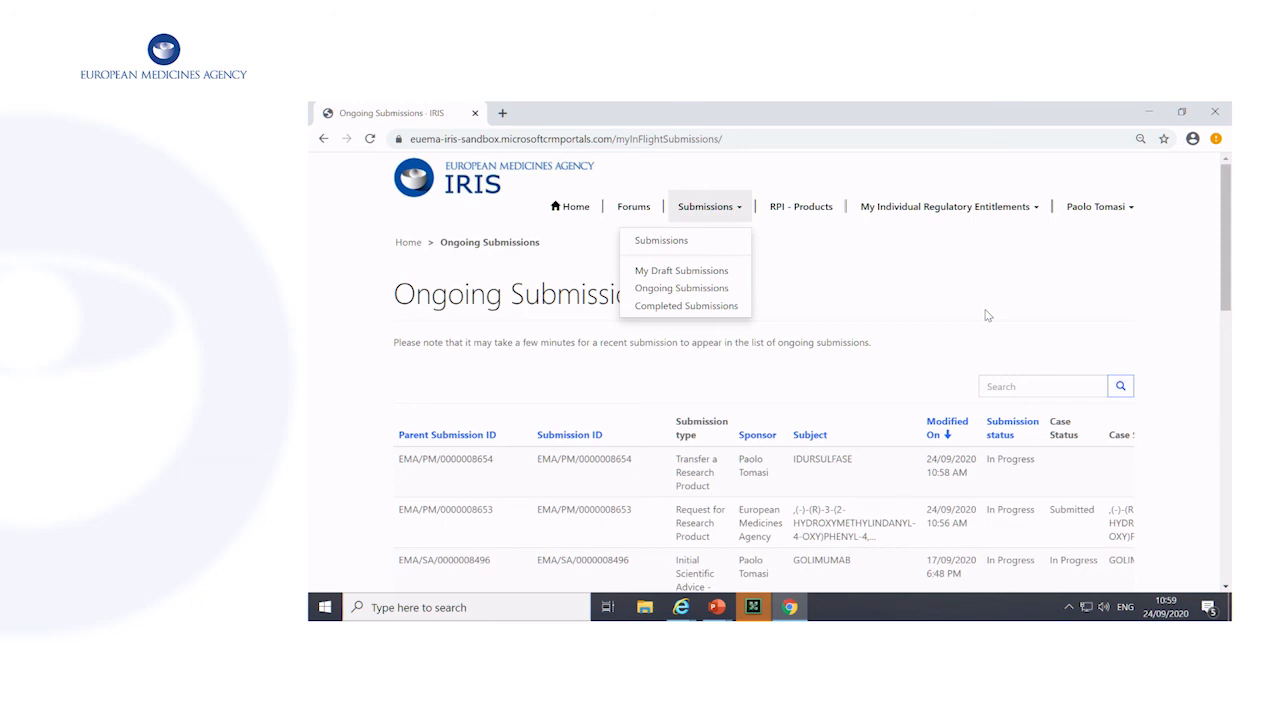
scroll(988, 315, down, 3)
scroll(974, 297, up, 3)
click(988, 296)
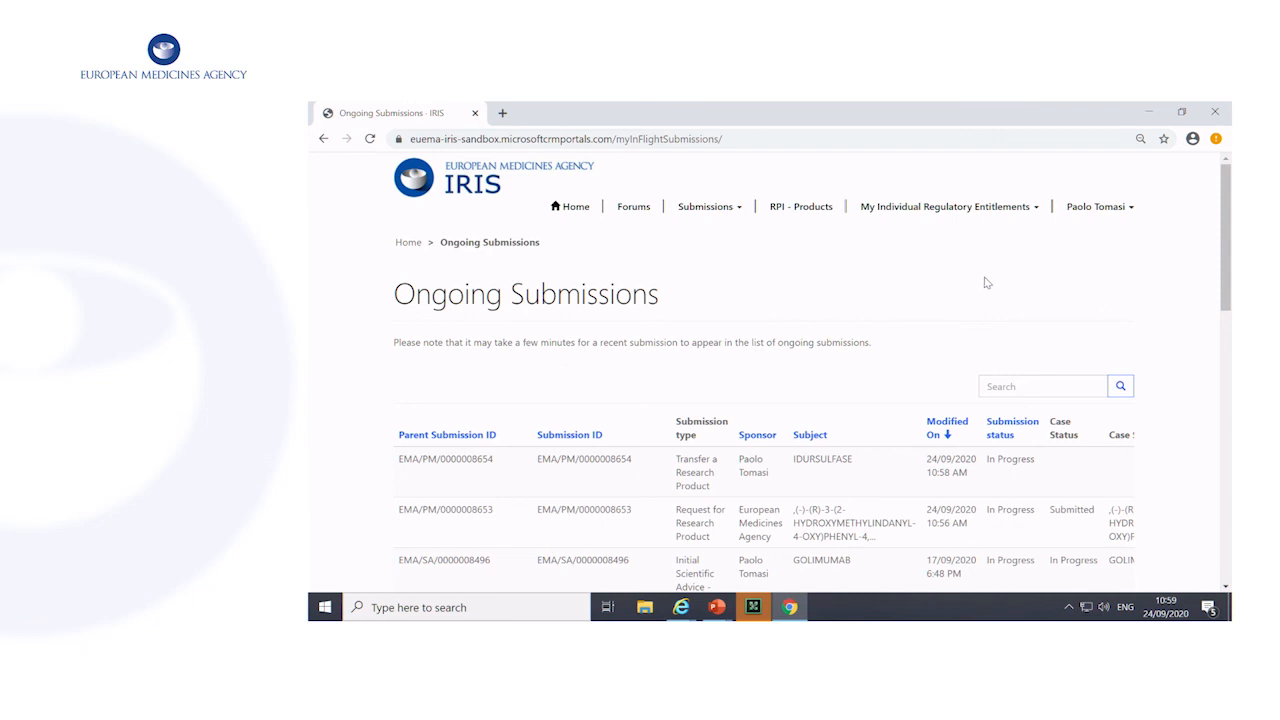
Switch to the PowerPoint slide show and advance to the Guidance documents slide
click(720, 606)
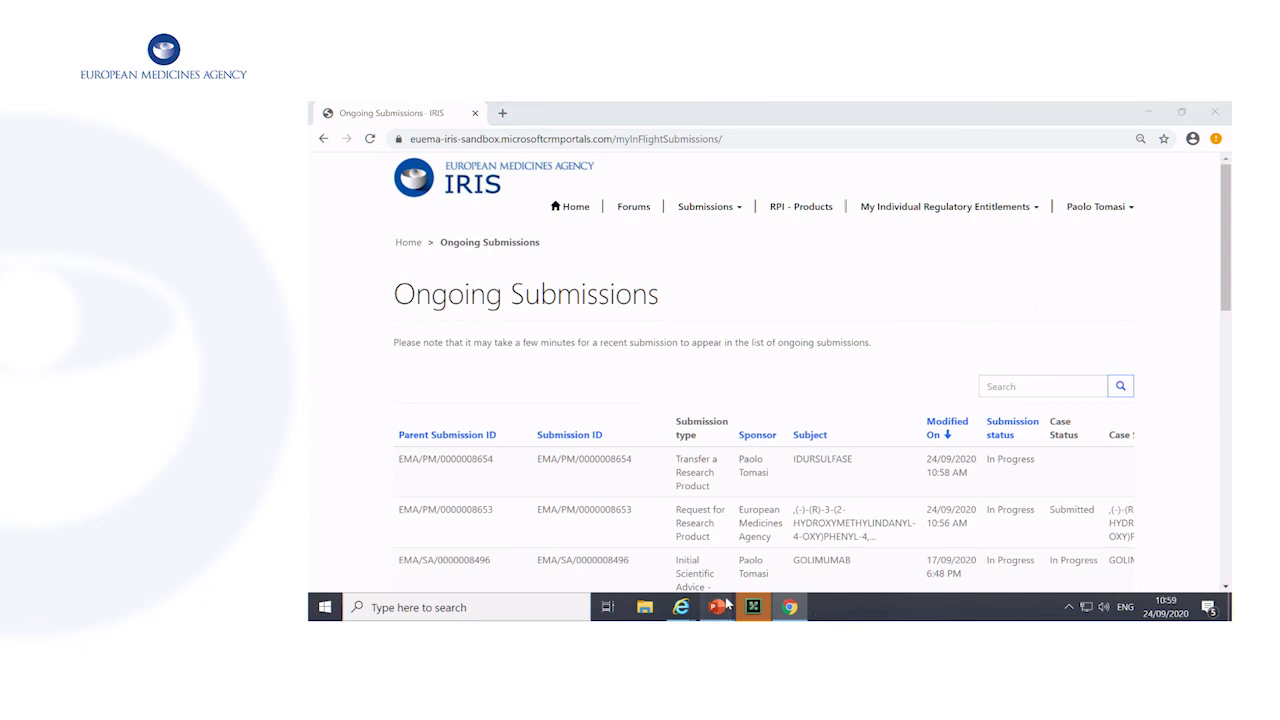
click(767, 546)
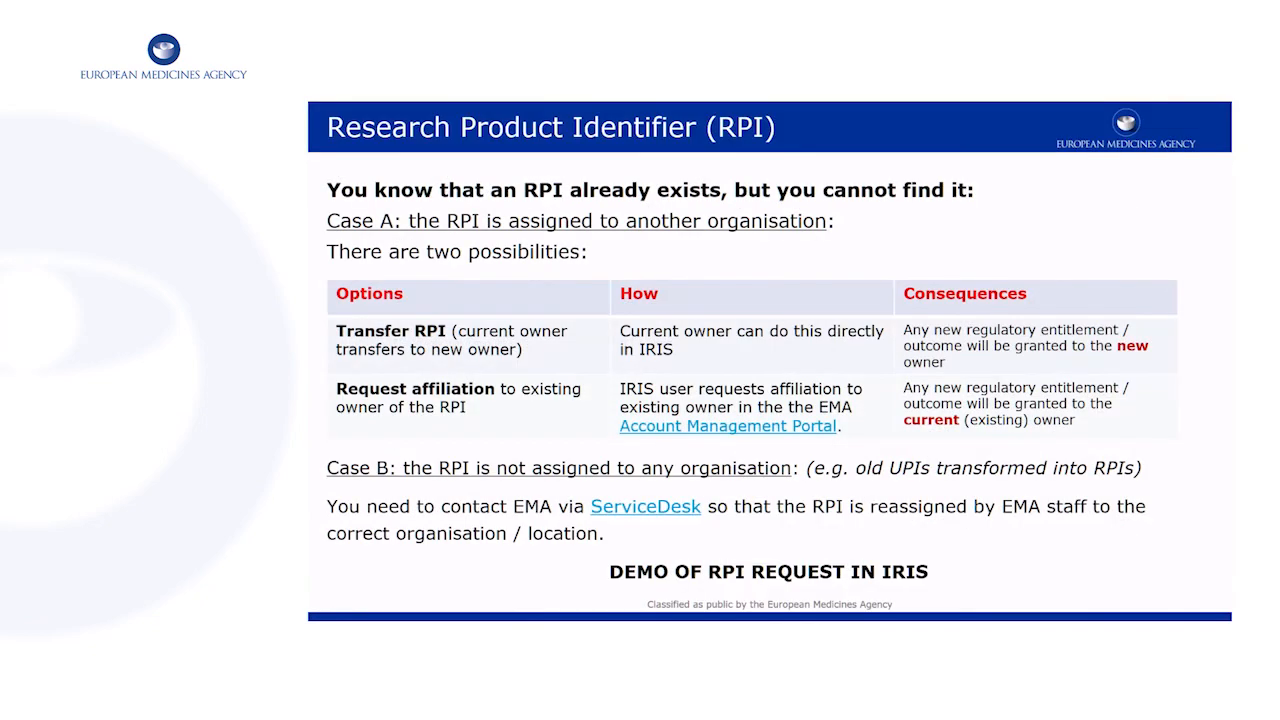
key(Right)
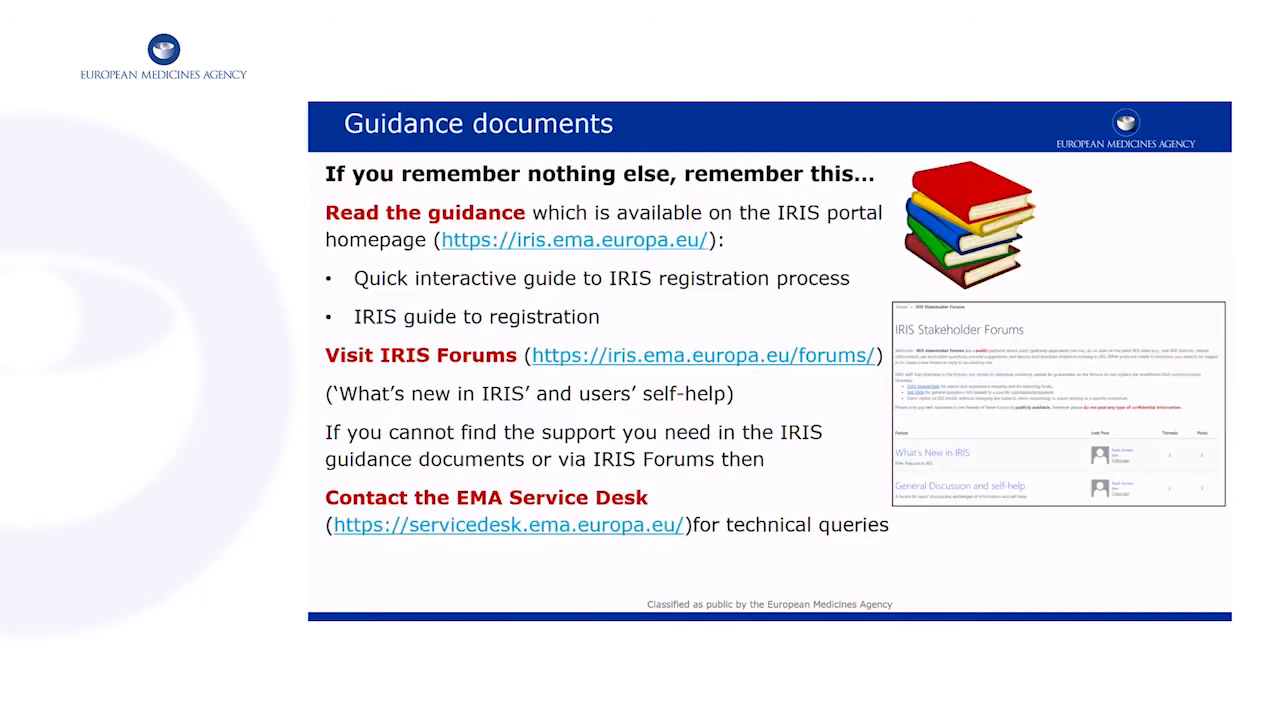